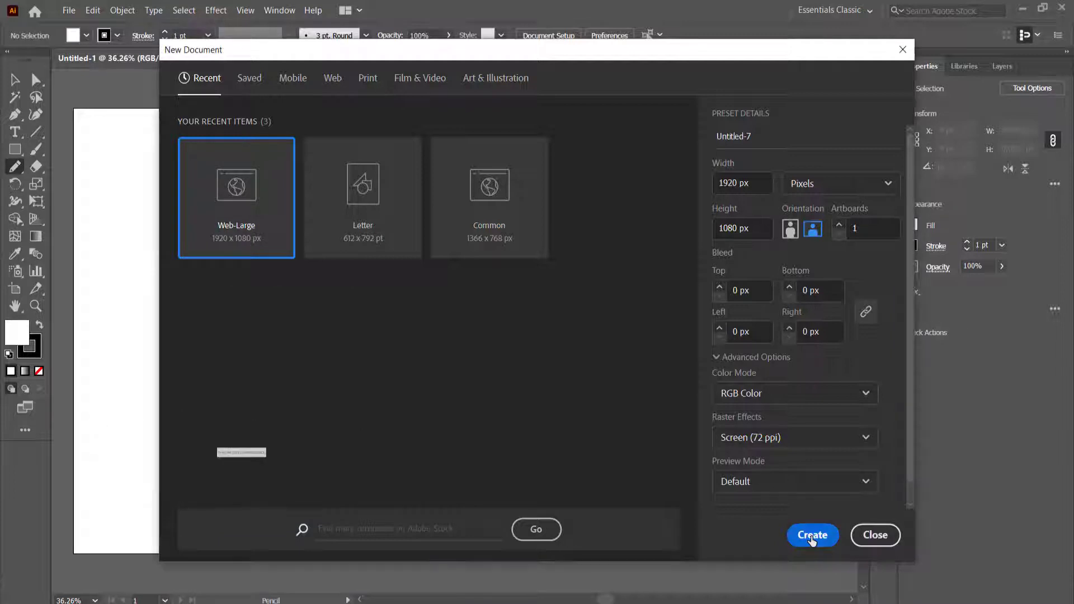
Step: Create a new 1920 × 1080 px RGB document from the Web-Large preset
{"action": "left_click", "coordinate": [812, 535]}
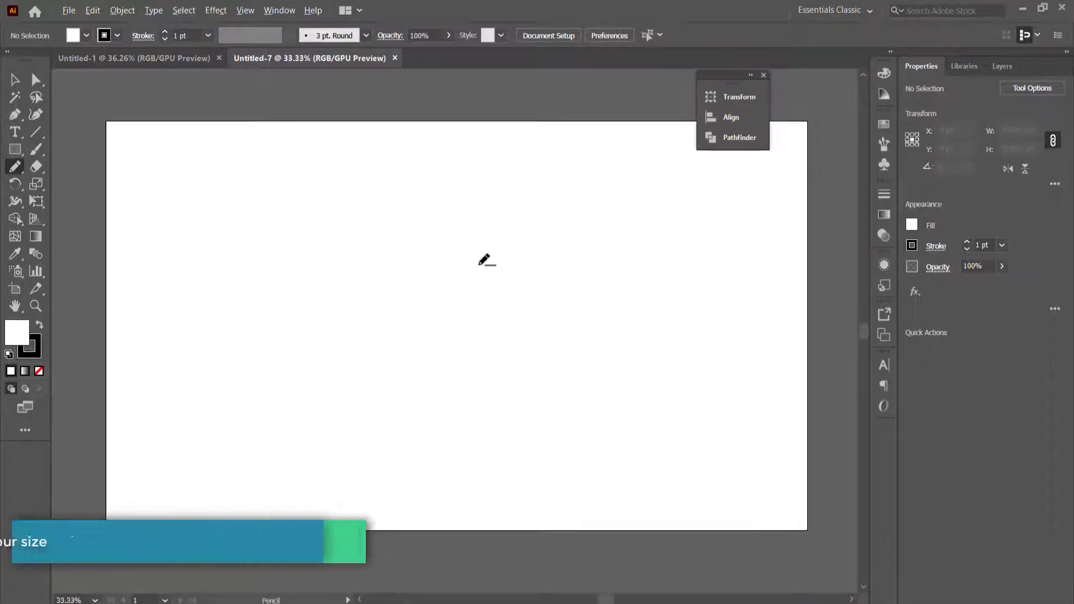
Step: Choose the Pencil Tool and keep its Fidelity at Smooth in the options
{"action": "scroll", "coordinate": [483, 260], "scroll_direction": "down", "scroll_amount": 1}
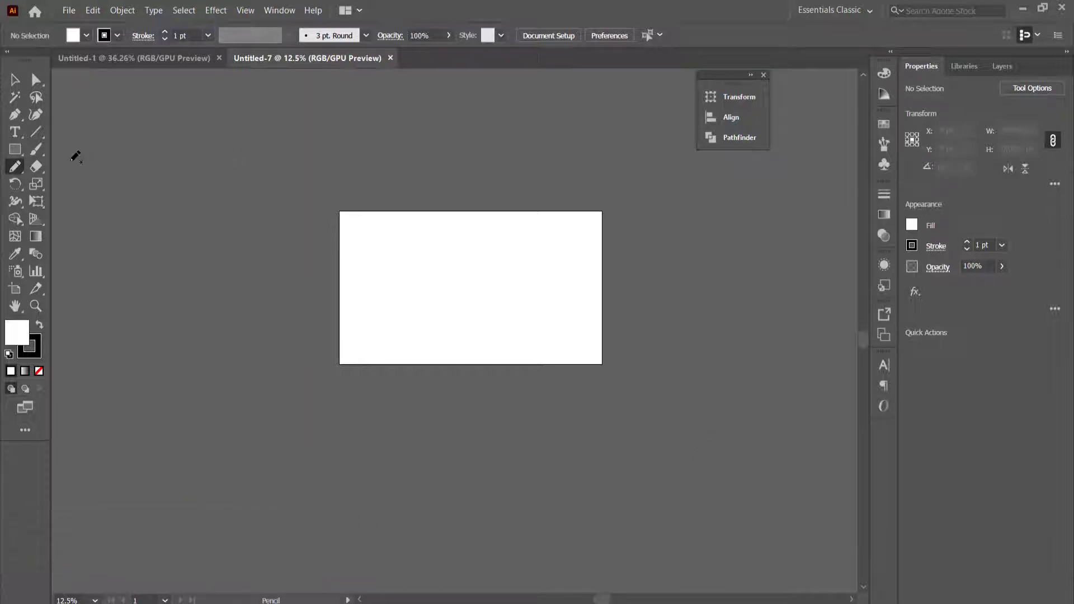
{"action": "left_click", "coordinate": [13, 168]}
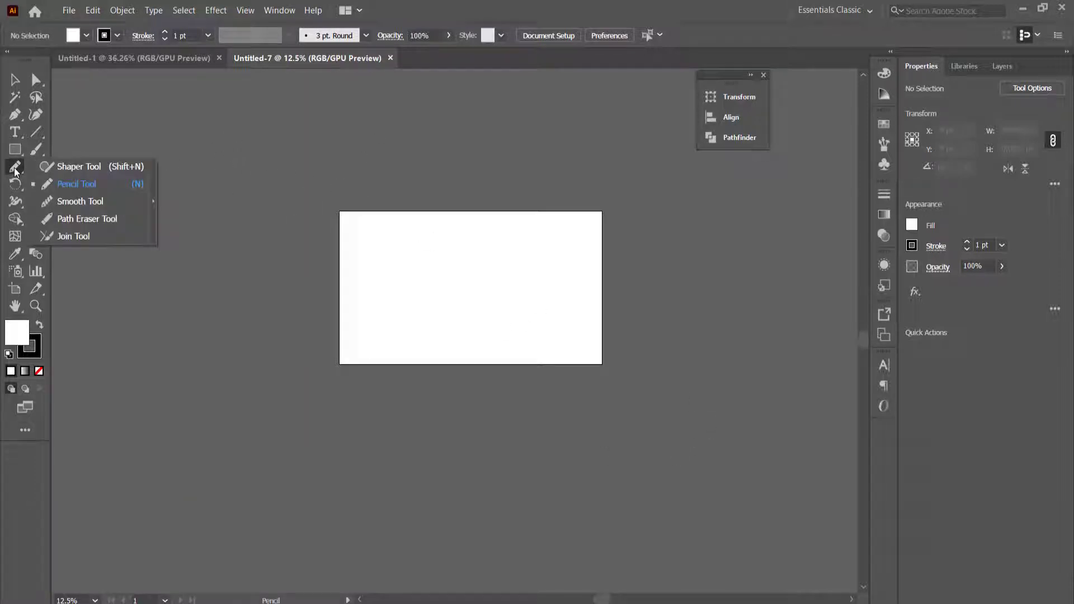
{"action": "left_click", "coordinate": [66, 192]}
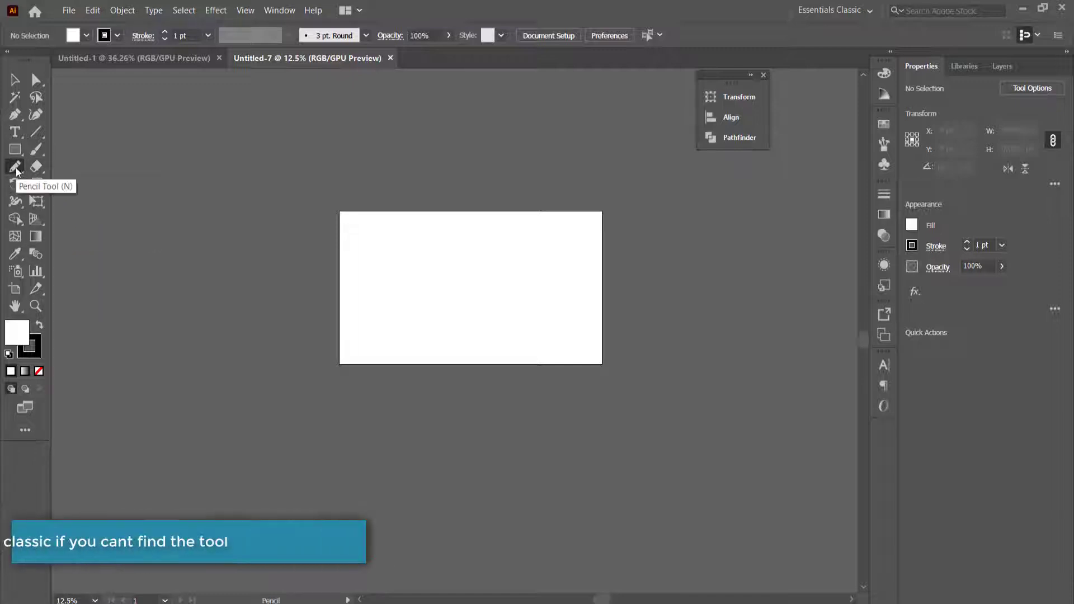
{"action": "double_click", "coordinate": [16, 168]}
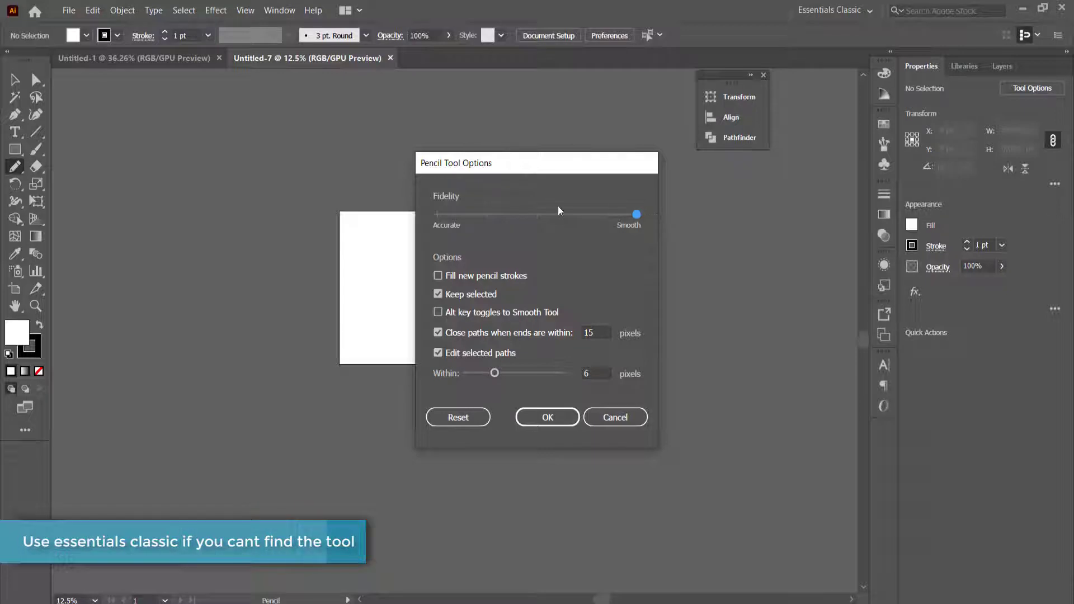
{"action": "left_click", "coordinate": [548, 418]}
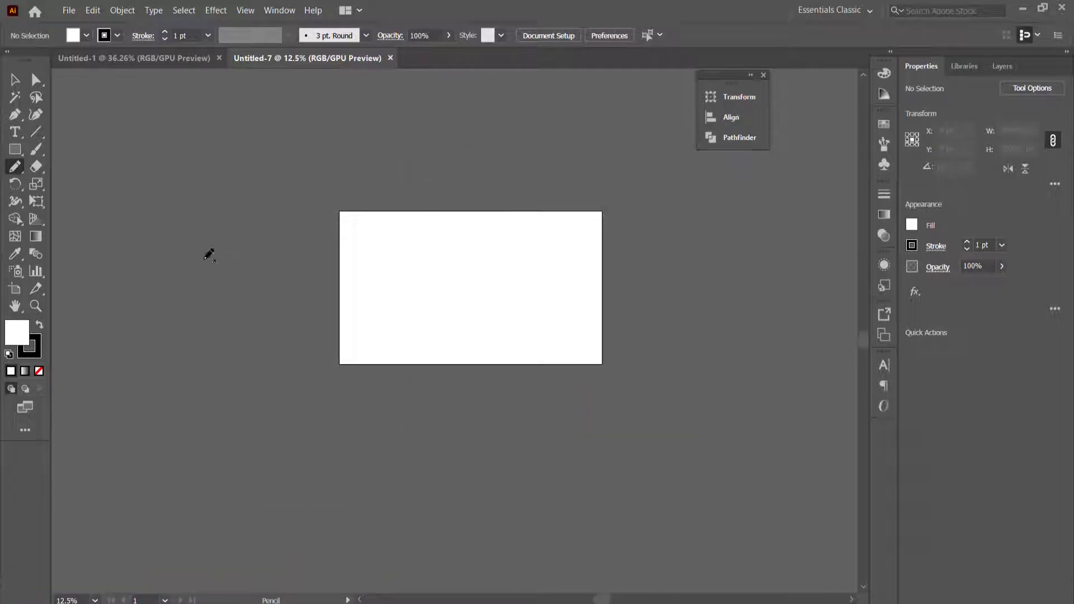
Step: Draw two freehand wavy curves, one upper left and one lower right of the artboard
{"action": "left_click_drag", "start_coordinate": [156, 290], "coordinate": [157, 271]}
{"action": "mouse_move", "coordinate": [289, 141]}
{"action": "left_mouse_down"}
{"action": "mouse_move", "coordinate": [424, 129]}
{"action": "mouse_move", "coordinate": [504, 97]}
{"action": "mouse_move", "coordinate": [496, 100]}
{"action": "left_mouse_up"}
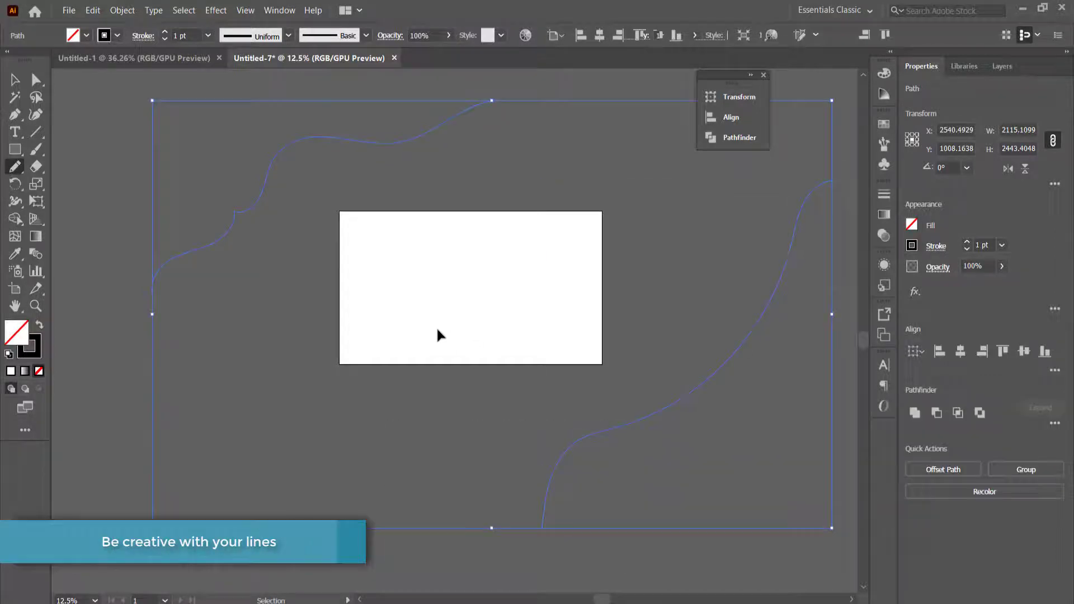
{"action": "key", "text": "n"}
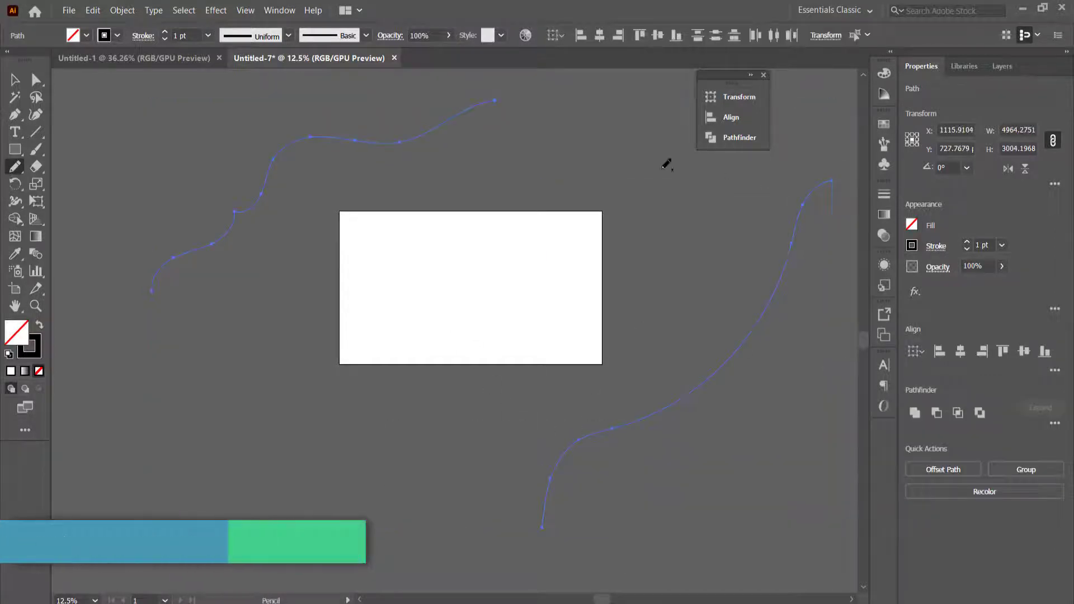
Step: Set both curves' stroke weight to 20 pt and switch to the Selection tool
{"action": "left_click", "coordinate": [164, 32]}
{"action": "left_click", "coordinate": [164, 32]}
{"action": "left_click", "coordinate": [165, 32]}
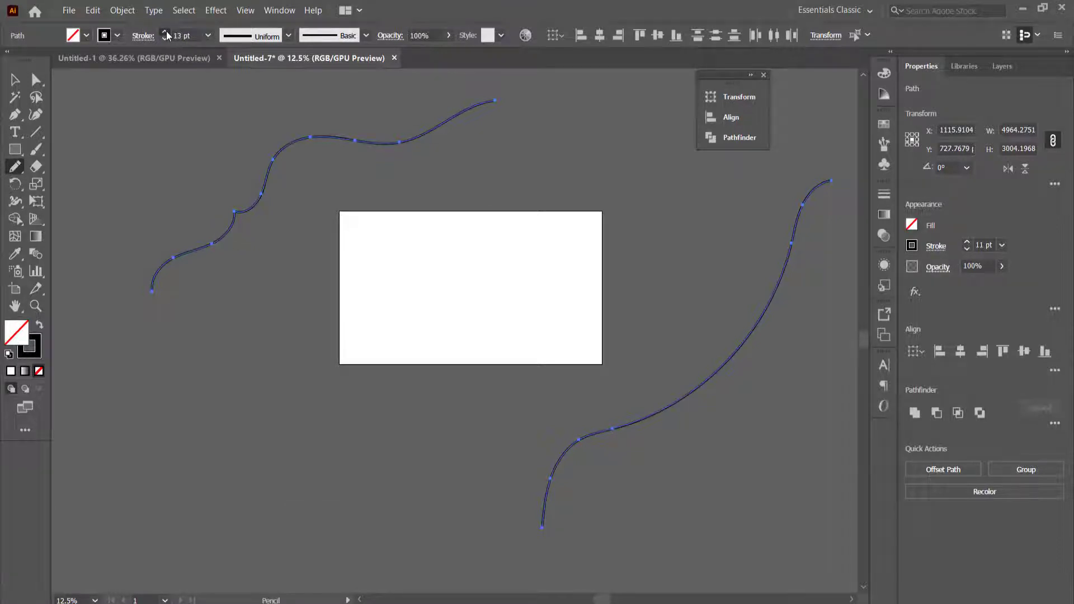
{"action": "left_click", "coordinate": [166, 38]}
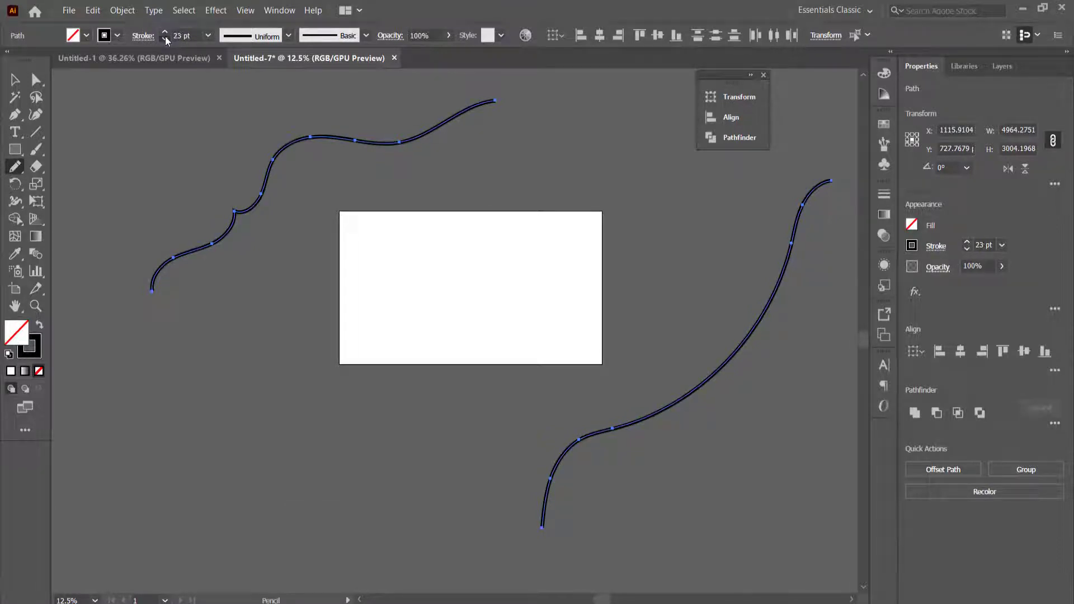
{"action": "key", "text": "v"}
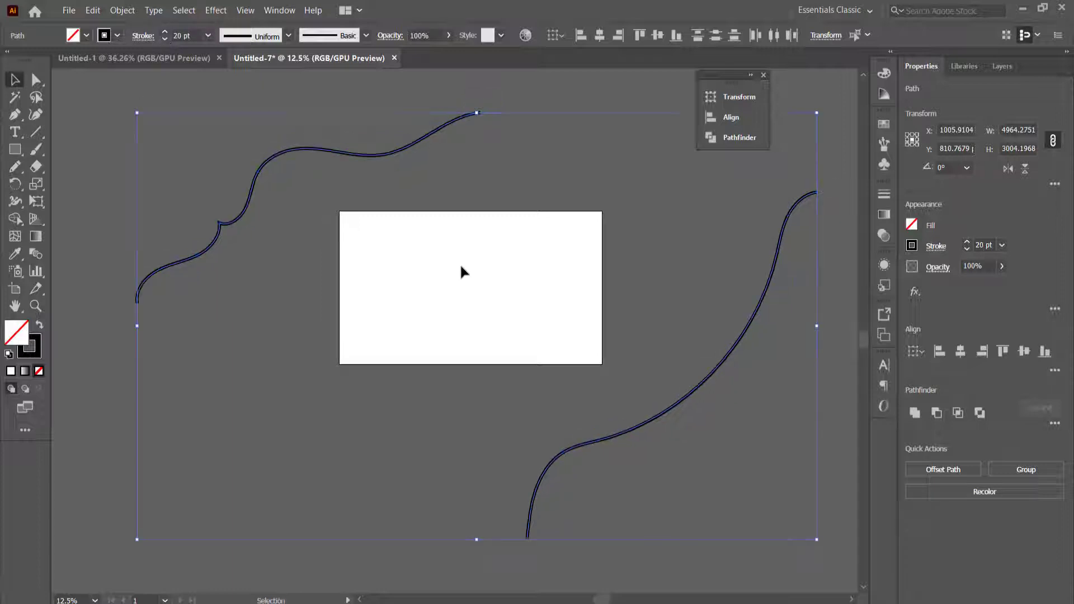
{"action": "left_click", "coordinate": [114, 13]}
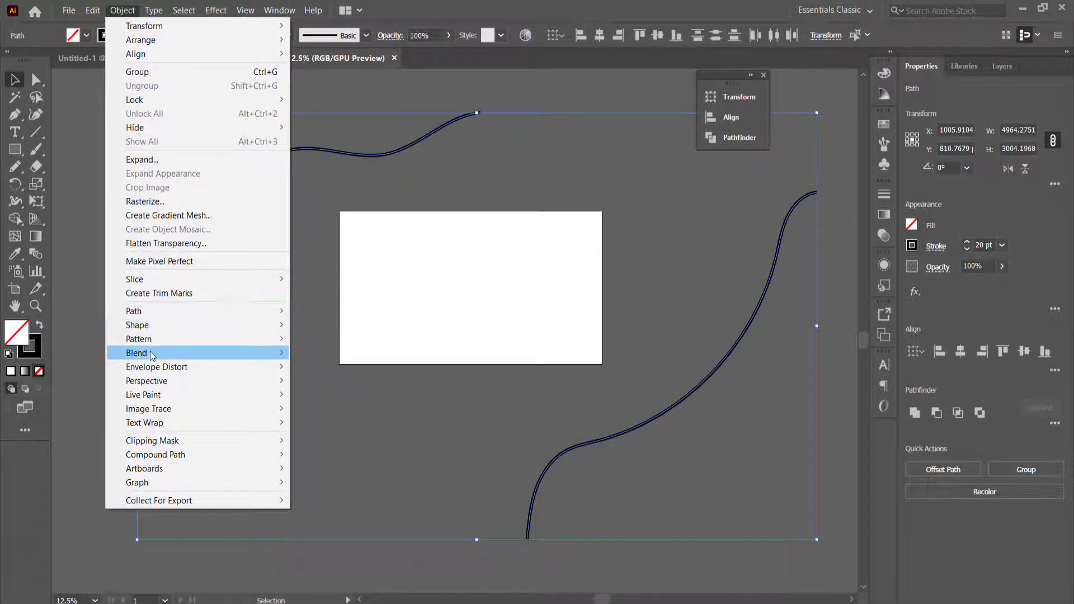
Step: Blend the two curves and set Blend Options to Specified Steps, 30, with Preview on
{"action": "mouse_move", "coordinate": [168, 353]}
{"action": "left_click", "coordinate": [374, 358]}
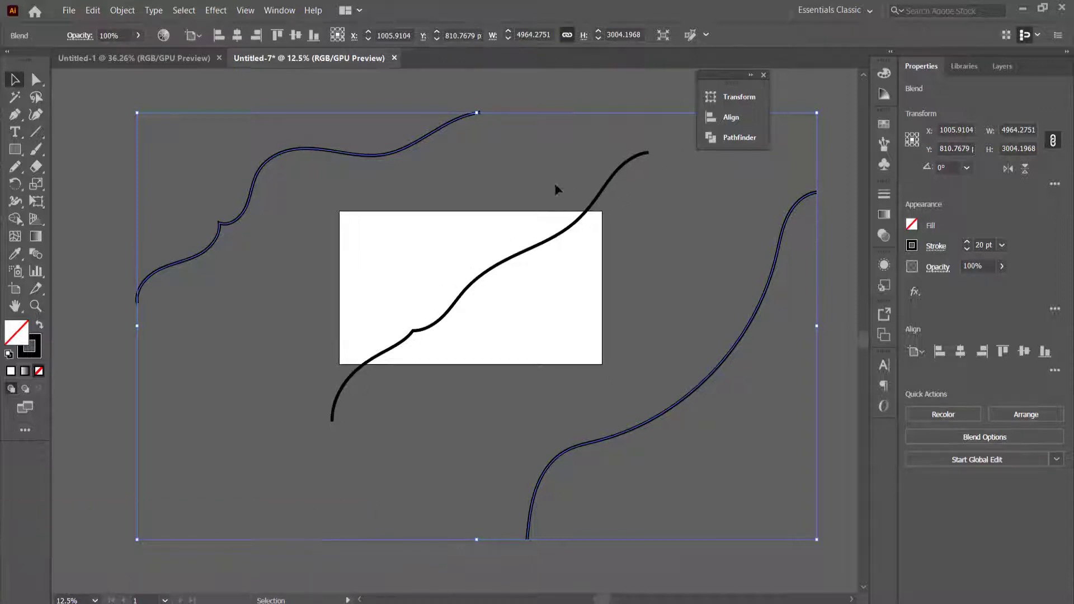
{"action": "left_click", "coordinate": [994, 440]}
{"action": "left_click", "coordinate": [557, 283]}
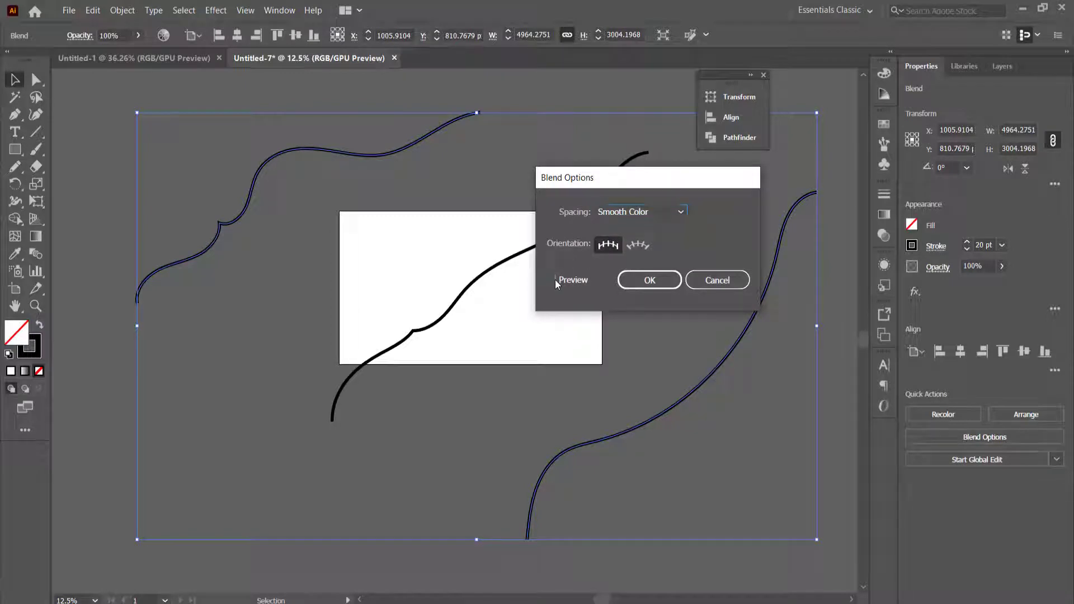
{"action": "left_click", "coordinate": [678, 212]}
{"action": "left_click", "coordinate": [652, 250]}
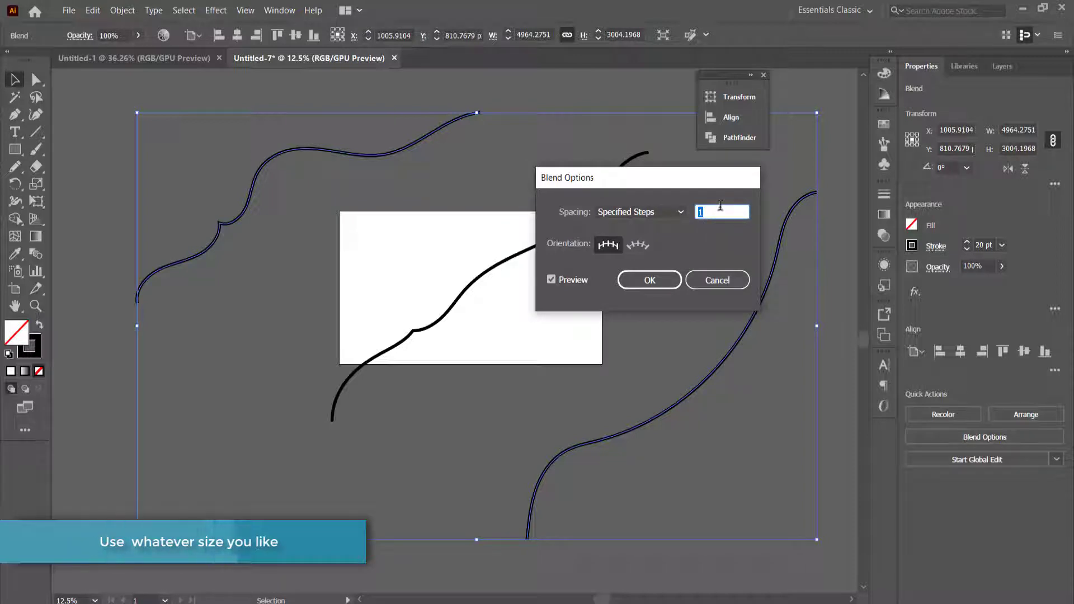
{"action": "type", "text": "30"}
{"action": "key", "text": "Tab"}
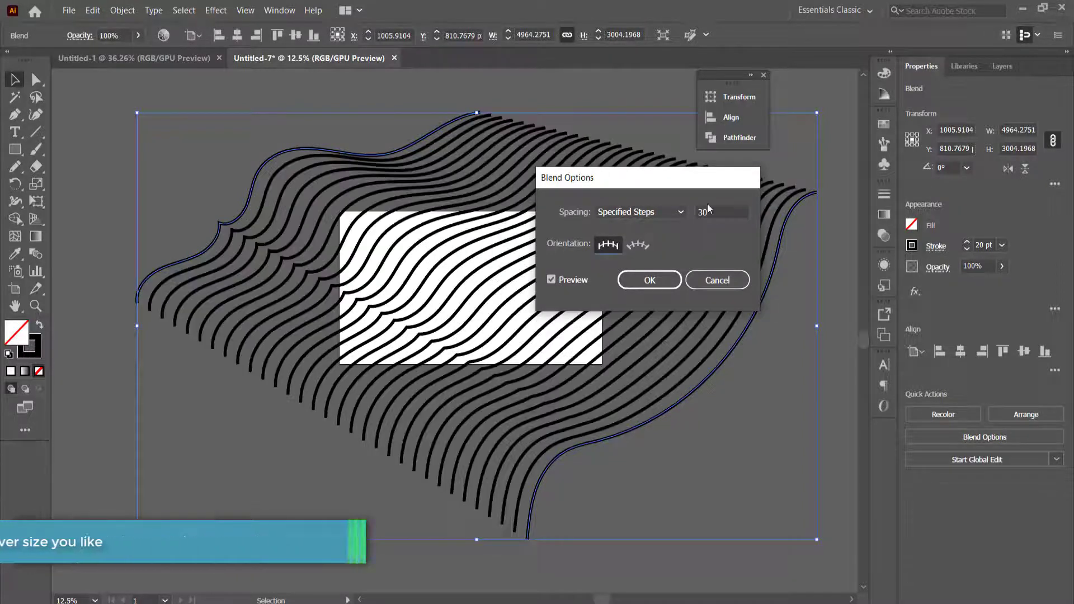
Step: Preview the blend at 50 steps, then confirm it at 30 steps
{"action": "left_click_drag", "start_coordinate": [653, 187], "coordinate": [852, 210]}
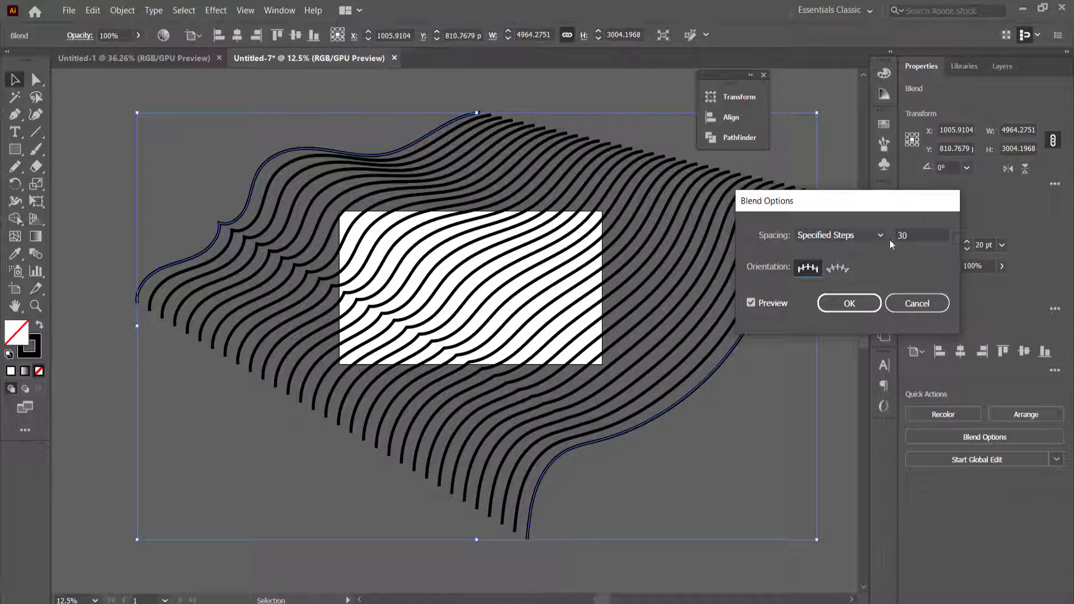
{"action": "left_click", "coordinate": [919, 232]}
{"action": "left_click_drag", "start_coordinate": [919, 232], "coordinate": [871, 241]}
{"action": "type", "text": "50"}
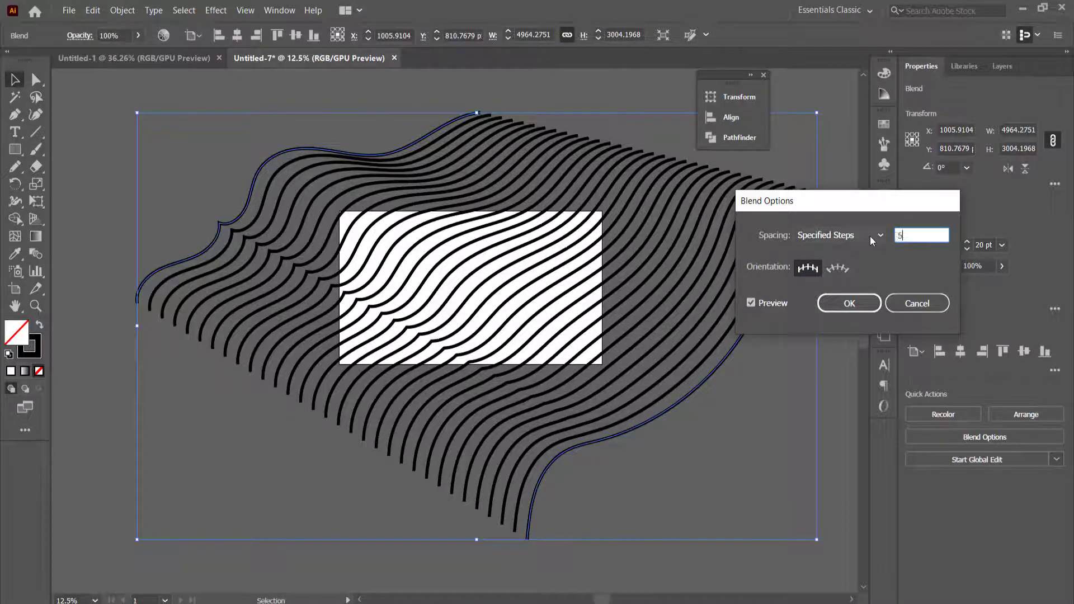
{"action": "key", "text": "Tab"}
{"action": "key", "text": "Tab"}
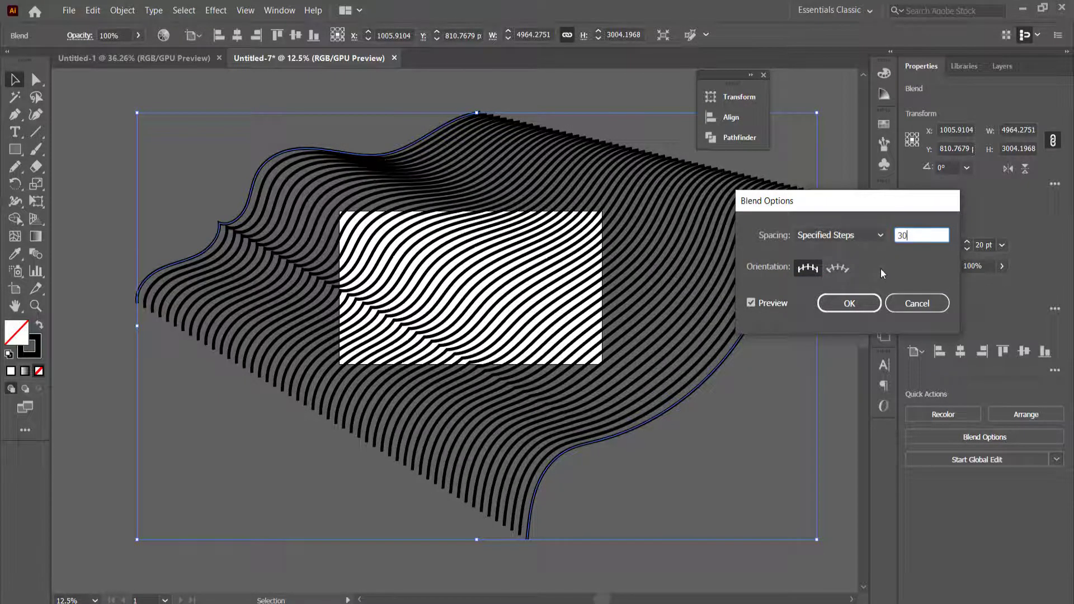
{"action": "key", "text": "Tab"}
{"action": "left_click", "coordinate": [849, 302]}
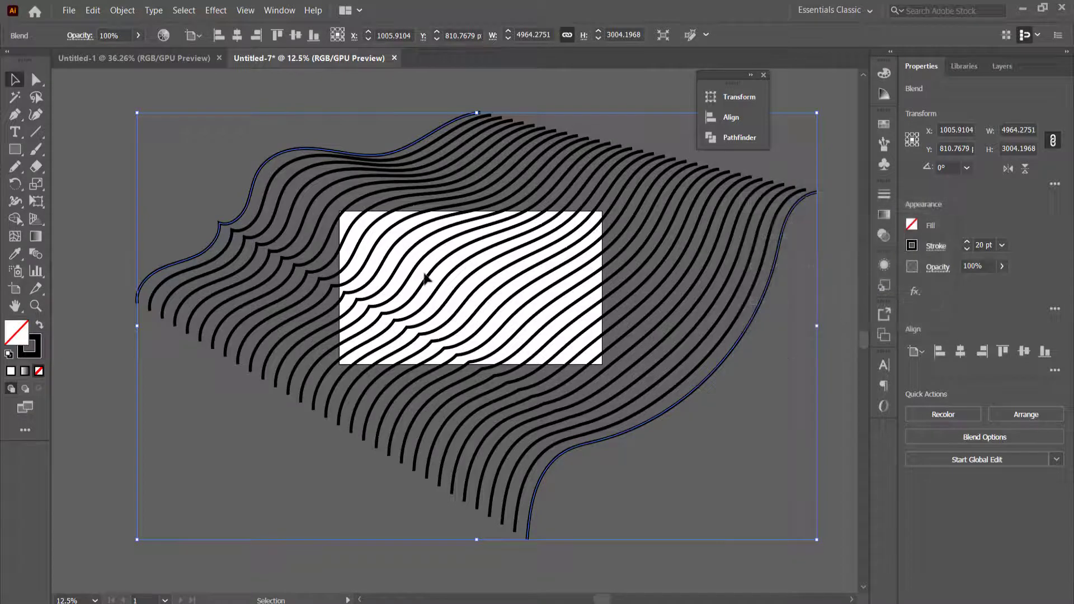
Step: Scale the blend down to about 3625 × 2292 px and move it left and down
{"action": "mouse_move", "coordinate": [137, 541]}
{"action": "left_mouse_down"}
{"action": "mouse_move", "coordinate": [187, 498]}
{"action": "mouse_move", "coordinate": [230, 404]}
{"action": "mouse_move", "coordinate": [259, 462]}
{"action": "mouse_move", "coordinate": [271, 455]}
{"action": "left_mouse_up"}
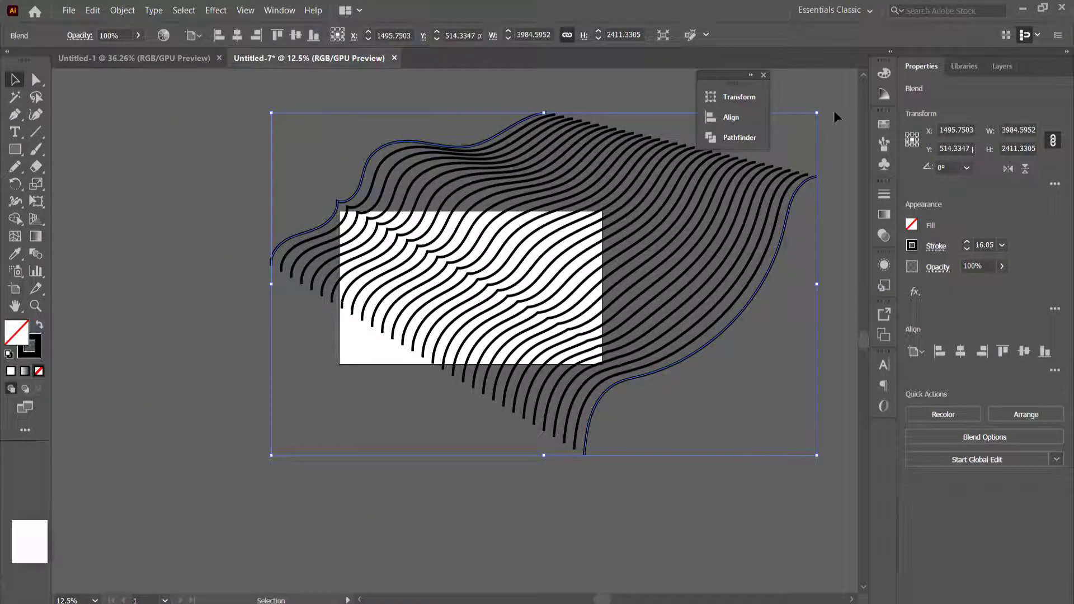
{"action": "left_click_drag", "start_coordinate": [817, 113], "coordinate": [767, 130]}
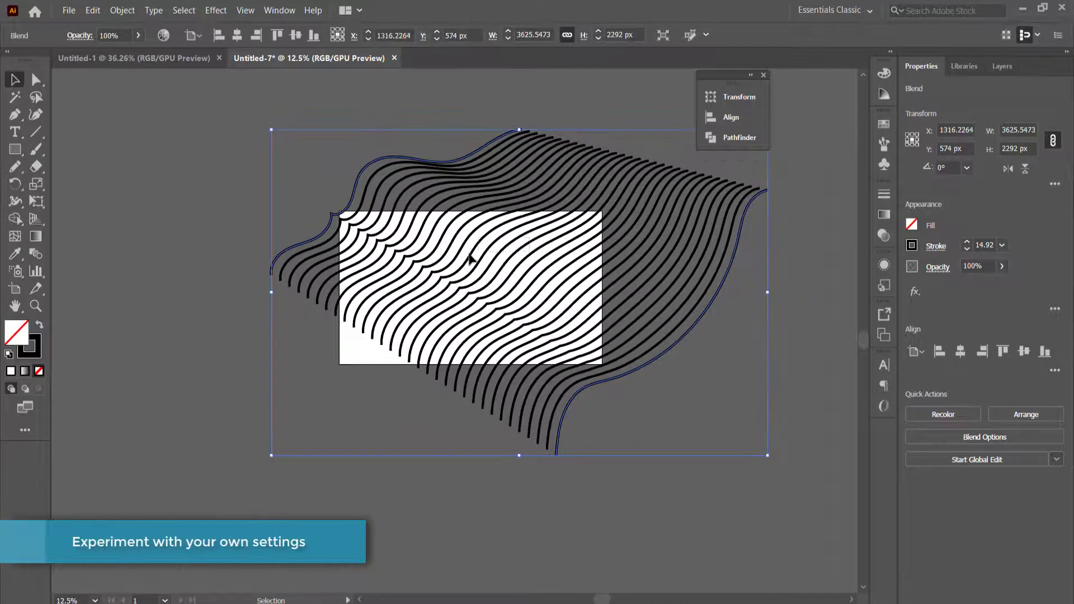
{"action": "left_click_drag", "start_coordinate": [381, 165], "coordinate": [323, 195]}
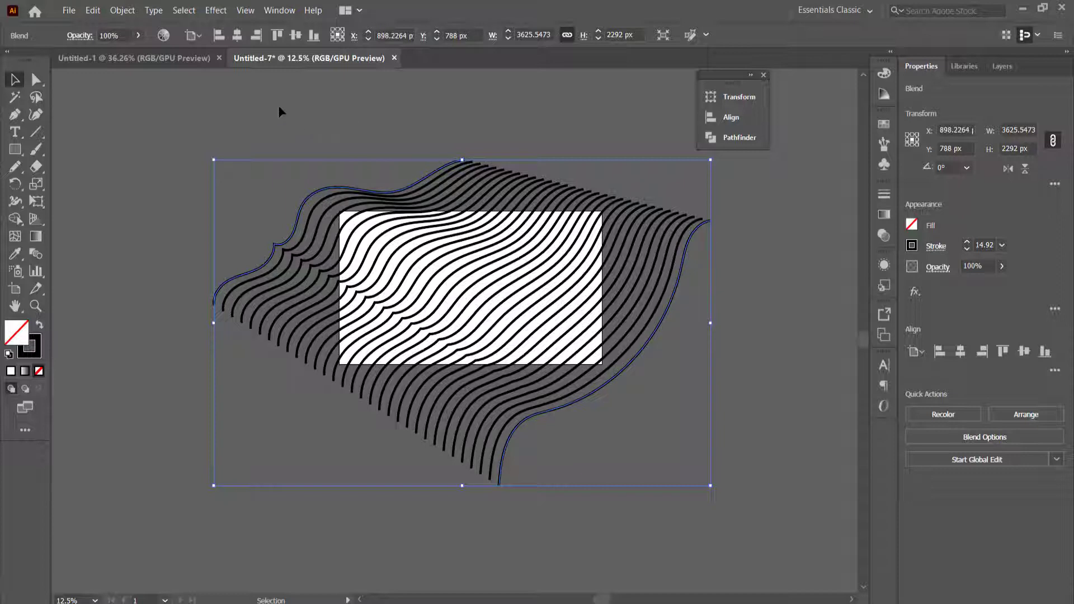
{"action": "left_click", "coordinate": [68, 10]}
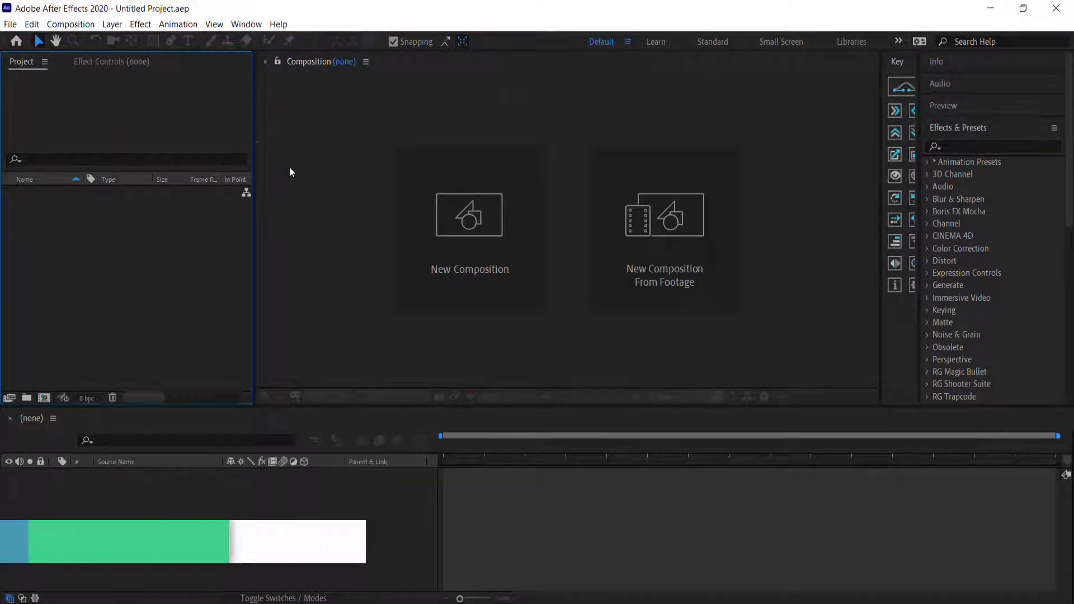
Step: Import lines v4.ai as a Composition and open the lines v4 composition
{"action": "right_click", "coordinate": [51, 254]}
{"action": "mouse_move", "coordinate": [146, 320]}
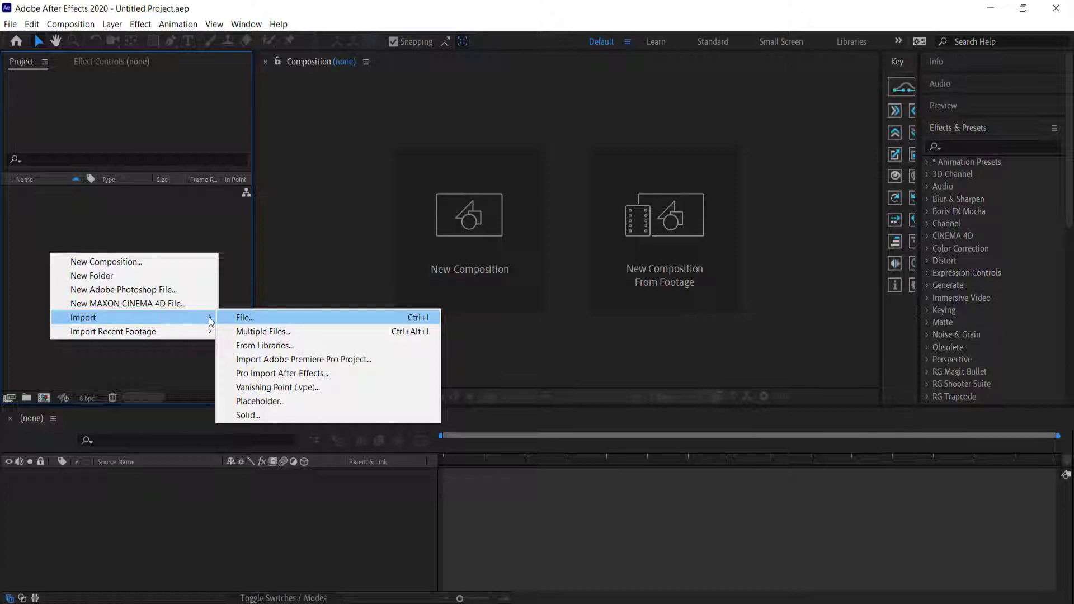
{"action": "left_click", "coordinate": [246, 319]}
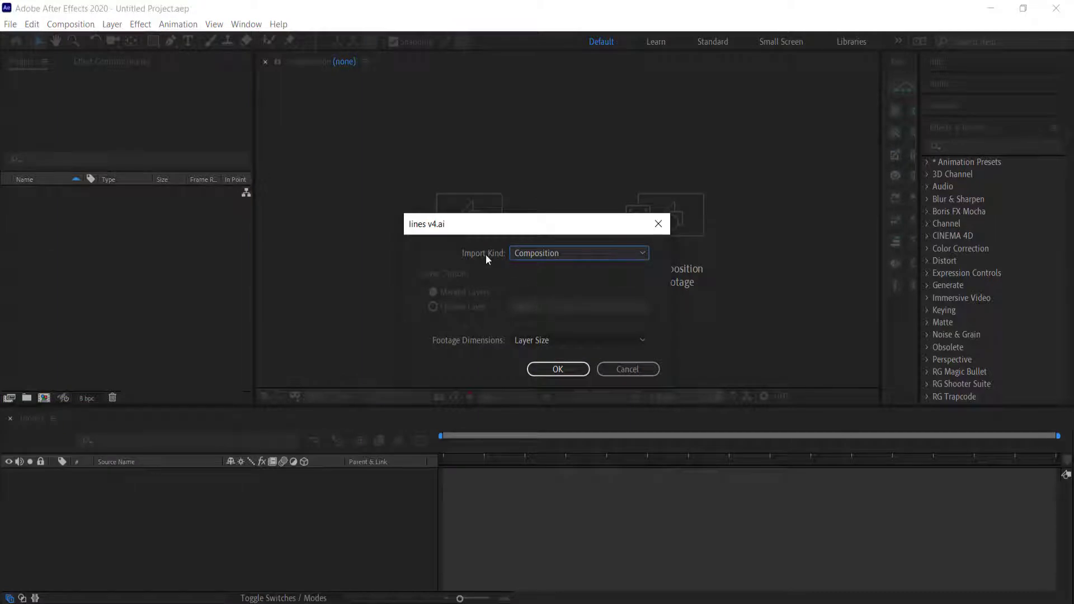
{"action": "left_click", "coordinate": [561, 370]}
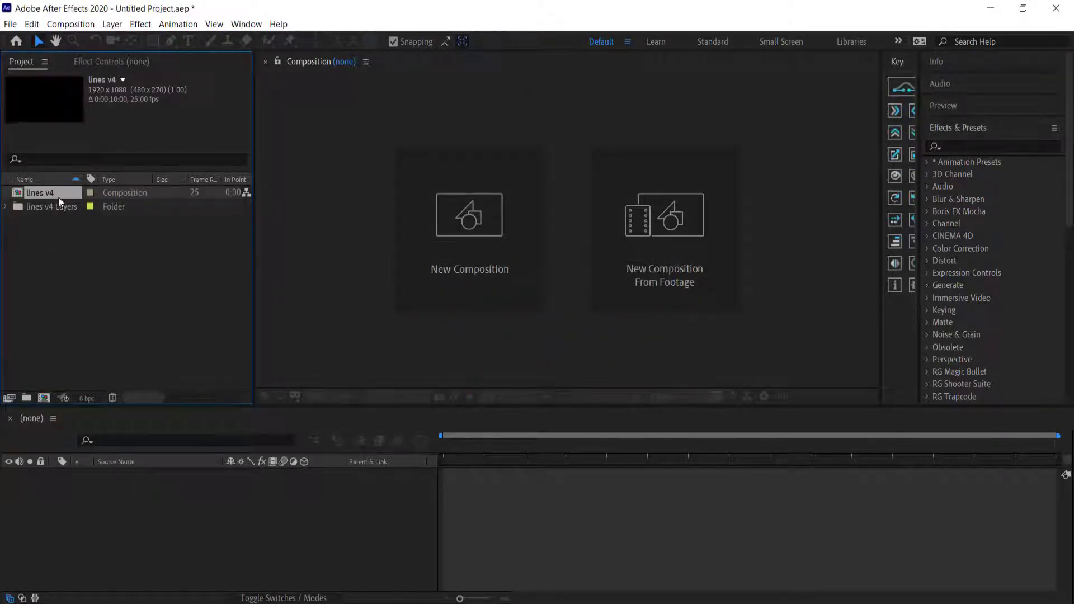
{"action": "double_click", "coordinate": [41, 192]}
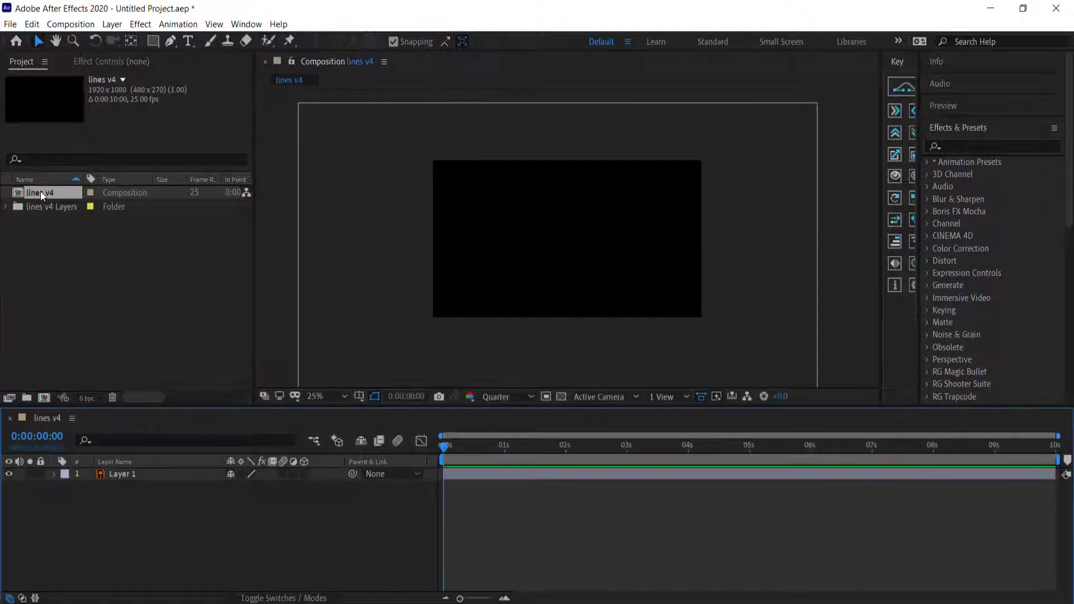
Step: Create shapes from Layer 1 to get Layer 1 Outlines, then delete the original Layer 1
{"action": "left_click", "coordinate": [123, 479]}
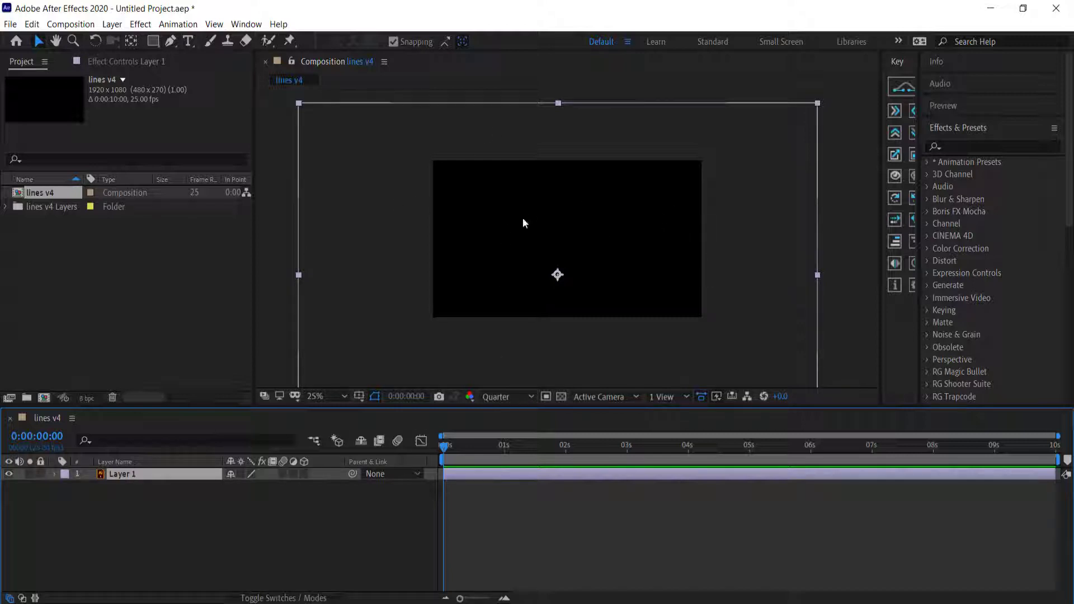
{"action": "right_click", "coordinate": [161, 482]}
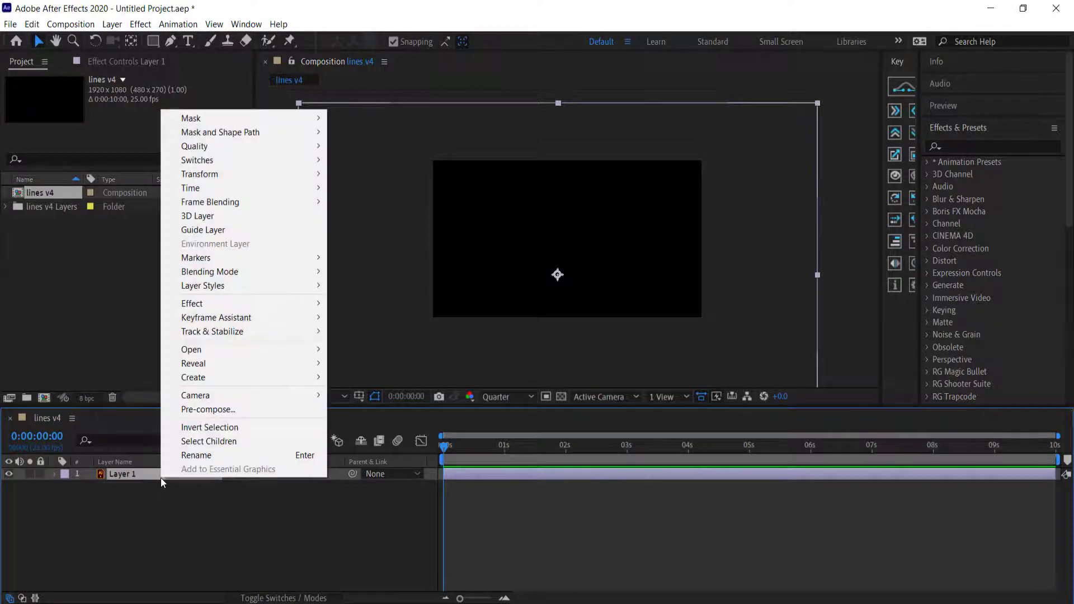
{"action": "mouse_move", "coordinate": [227, 379]}
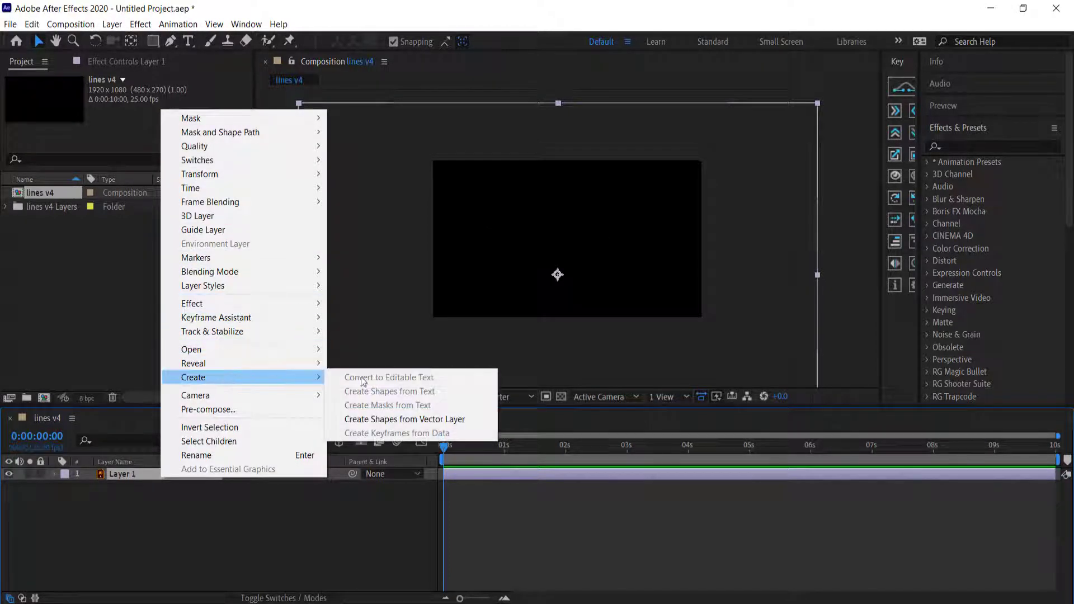
{"action": "left_click", "coordinate": [359, 423]}
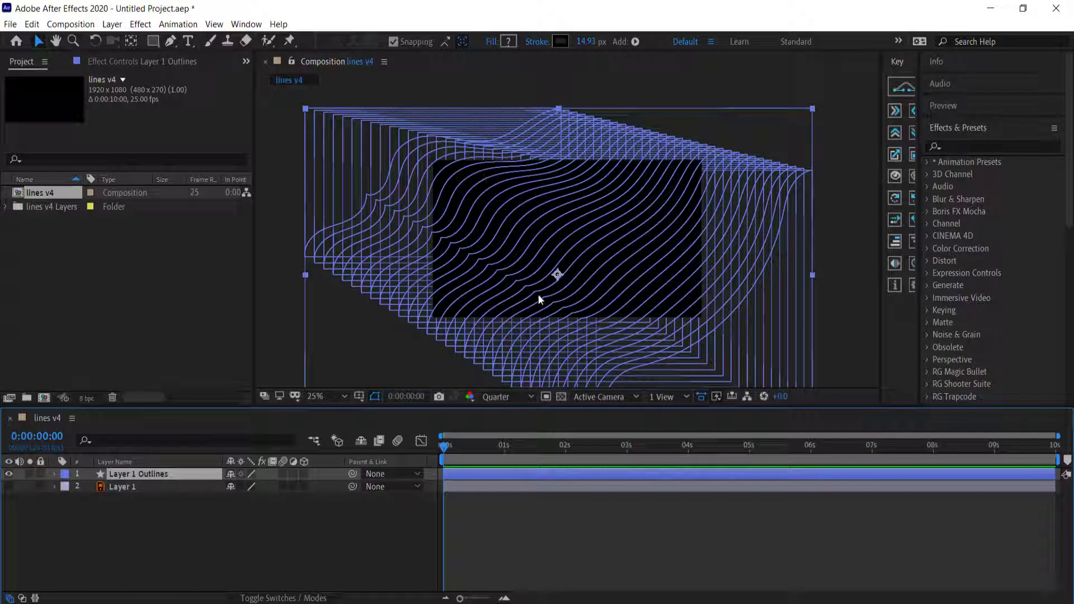
{"action": "left_click", "coordinate": [135, 488]}
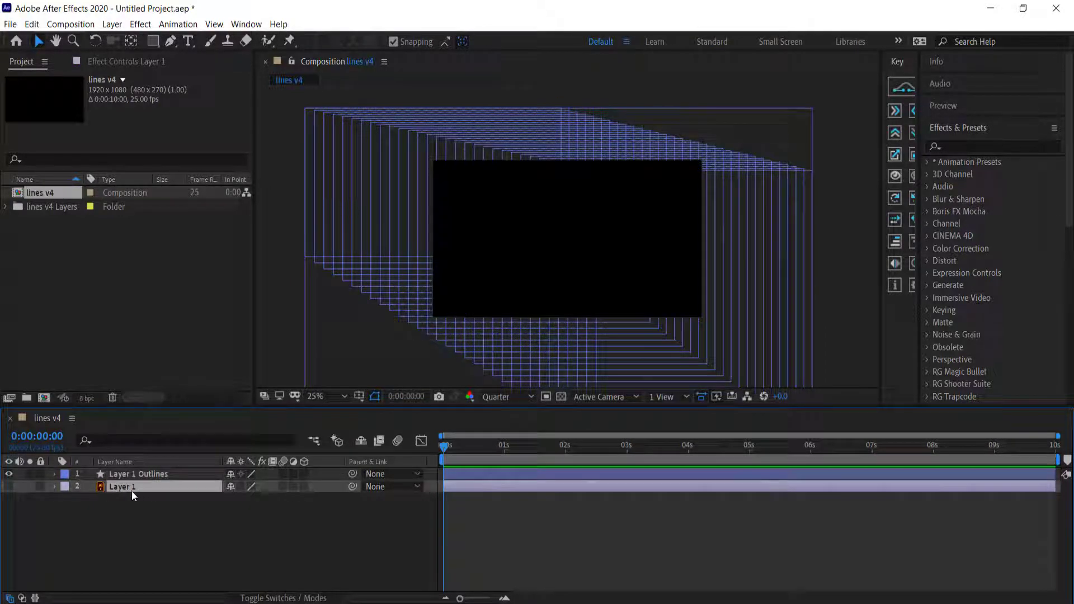
{"action": "key", "text": "Delete"}
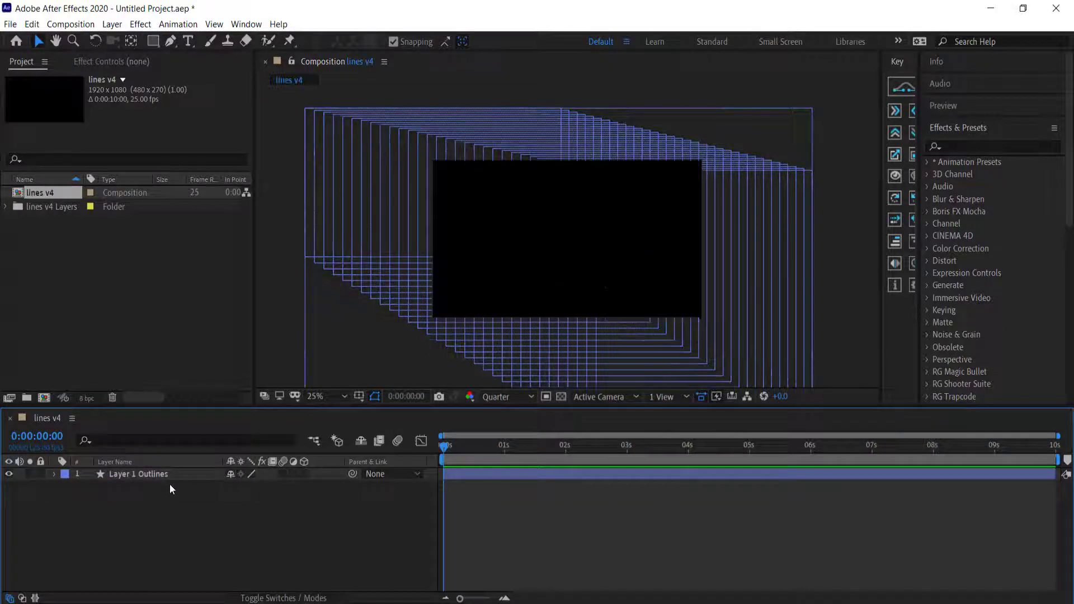
{"action": "left_click", "coordinate": [158, 474]}
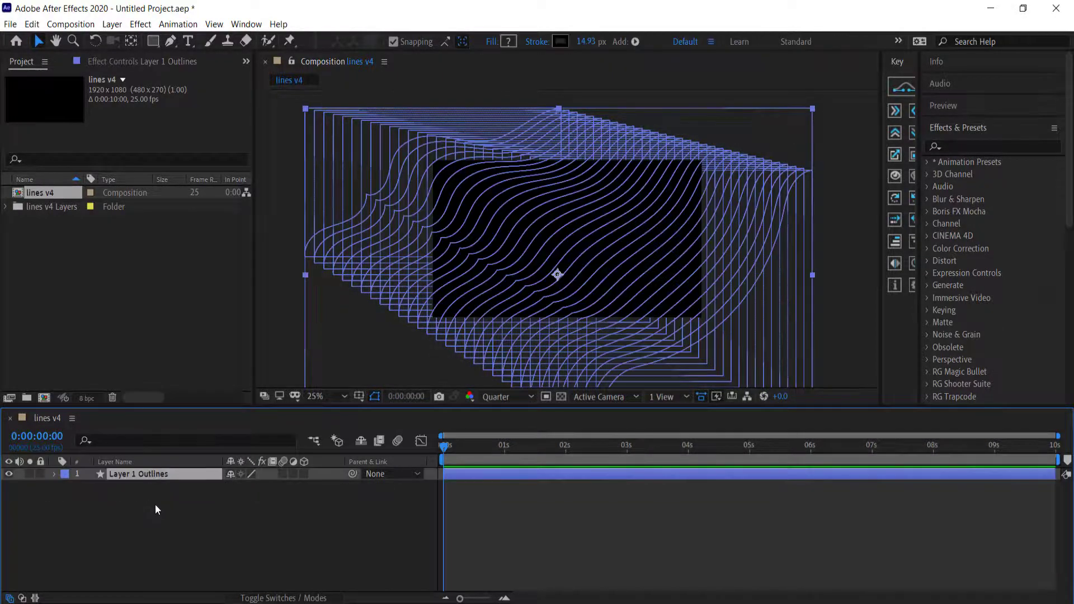
Step: Add a 1920 × 1080 red solid, Red Solid 1, and place it below Layer 1 Outlines
{"action": "right_click", "coordinate": [153, 509]}
{"action": "mouse_move", "coordinate": [212, 373]}
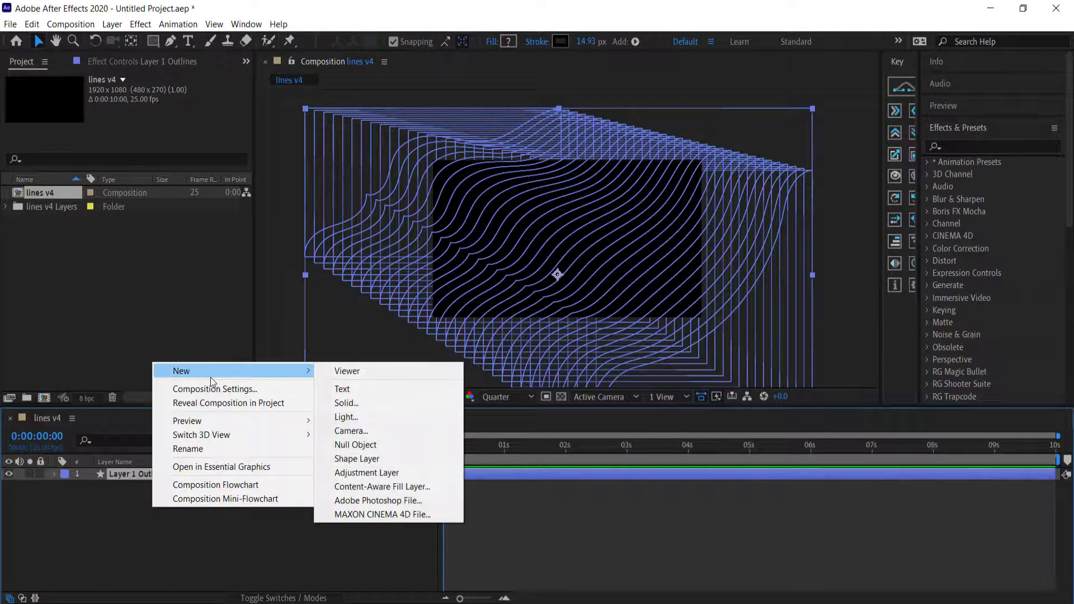
{"action": "left_click", "coordinate": [381, 402]}
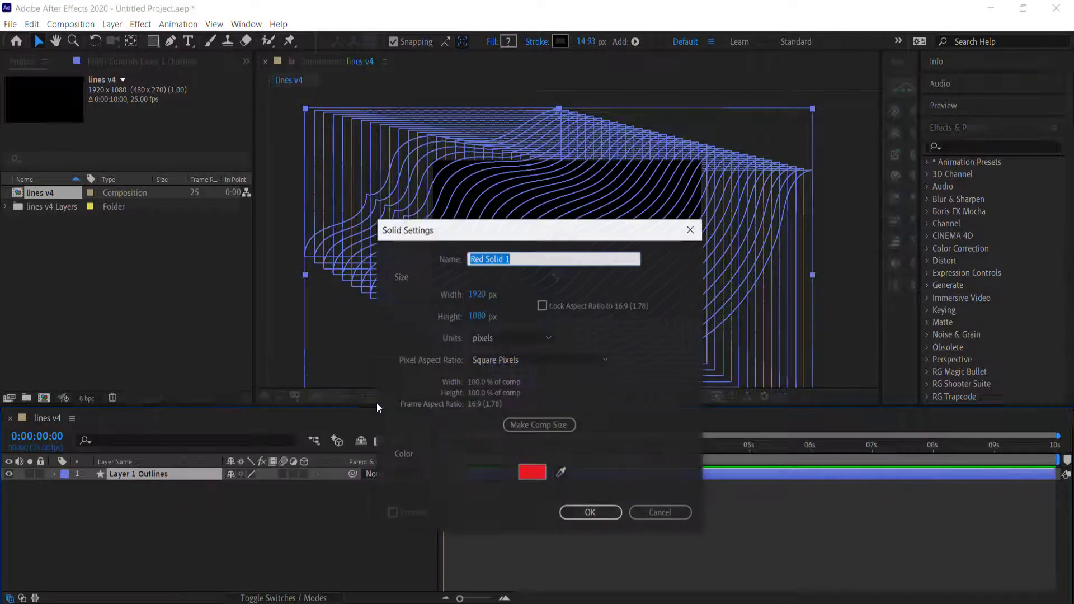
{"action": "left_click", "coordinate": [592, 512]}
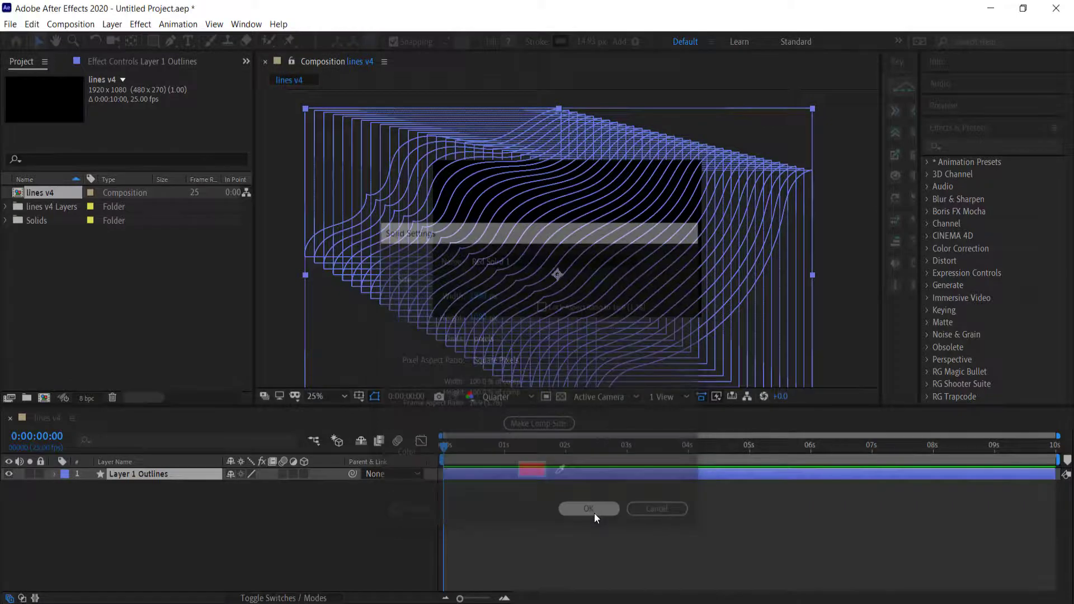
{"action": "left_click_drag", "start_coordinate": [144, 470], "coordinate": [143, 491]}
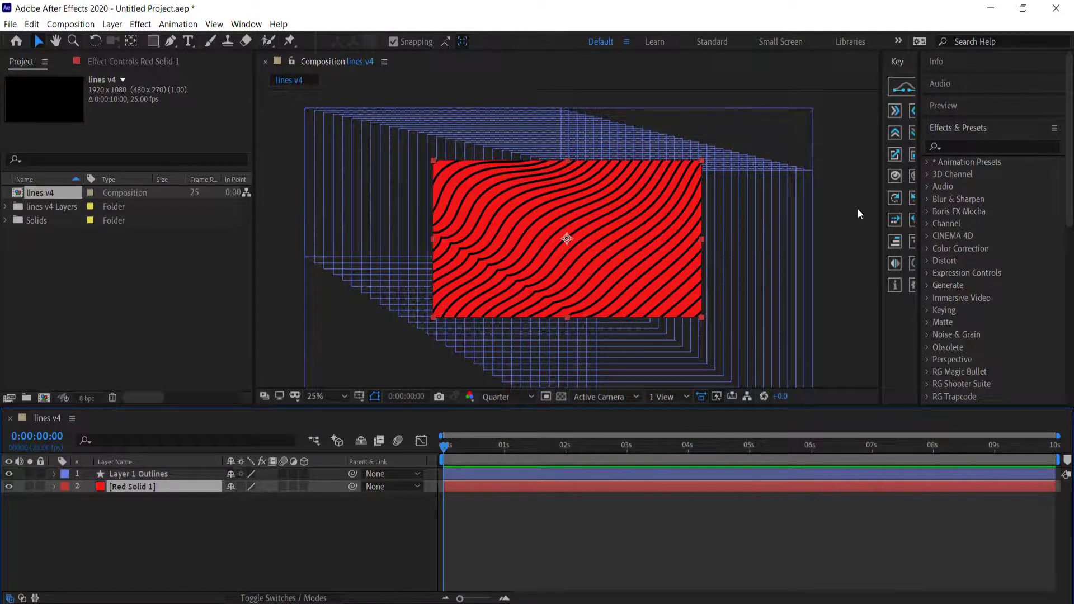
{"action": "left_click", "coordinate": [955, 147]}
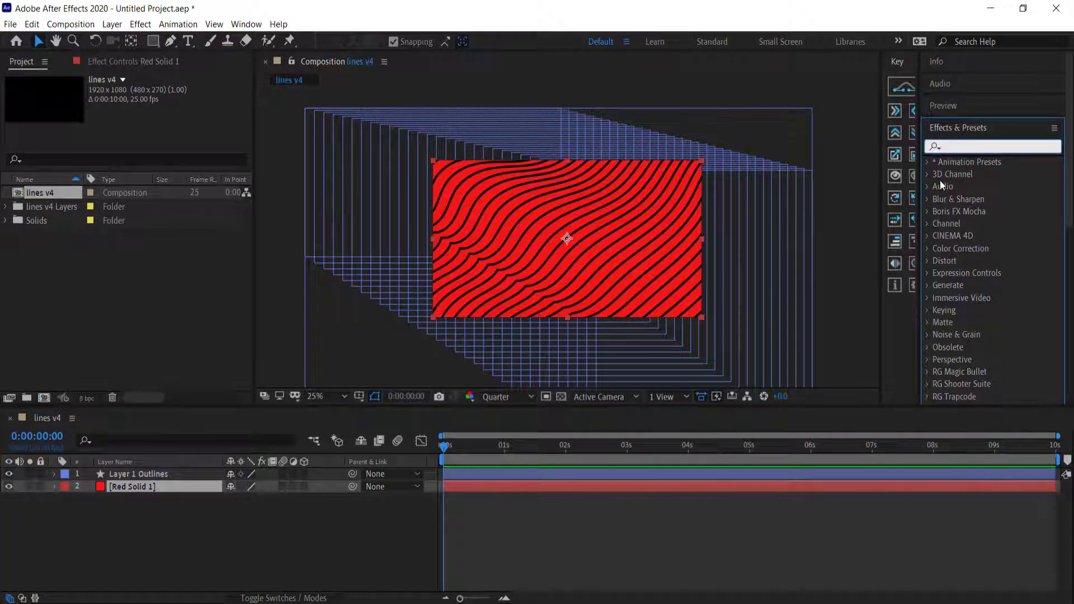
Step: Search 'ramp' in Effects & Presets and apply Gradient Ramp to Red Solid 1
{"action": "type", "text": "ramp"}
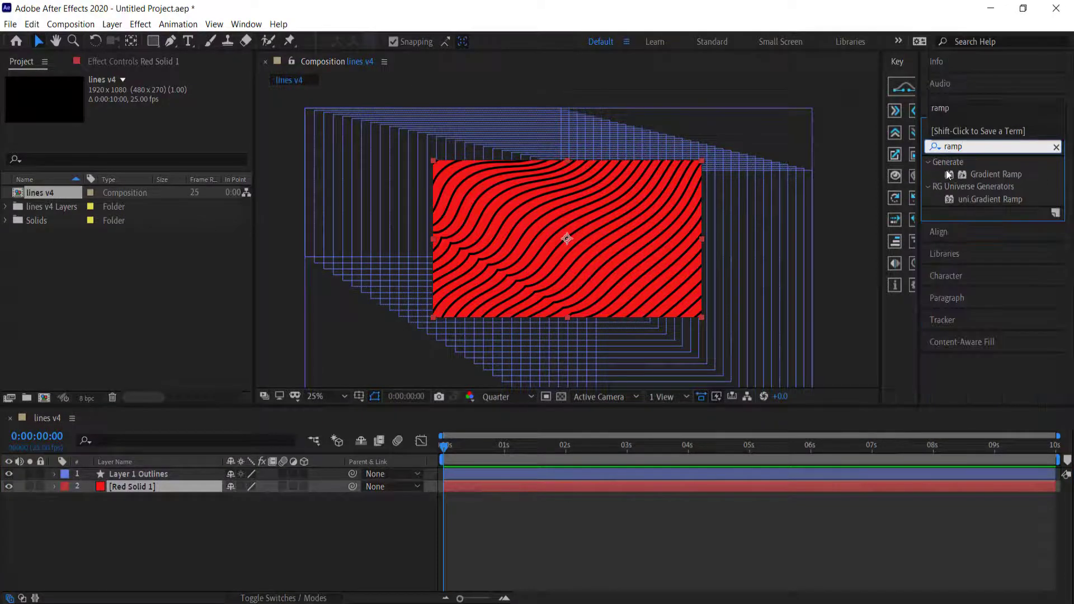
{"action": "double_click", "coordinate": [991, 177]}
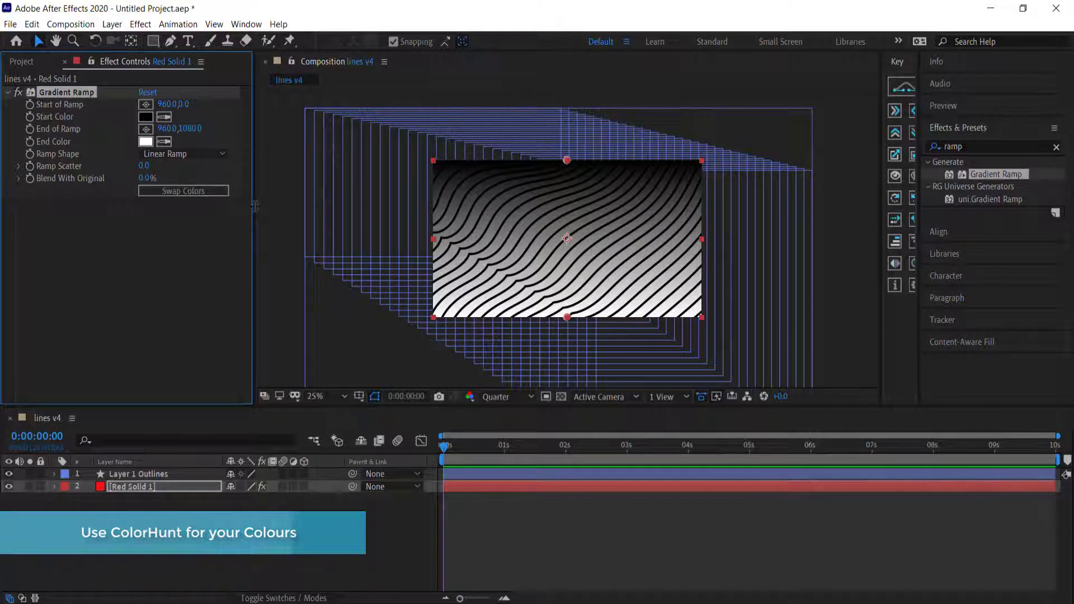
Step: Paste the palette image, sample dark grey and teal as ramp colours, then hide it
{"action": "key", "text": "ctrl+v"}
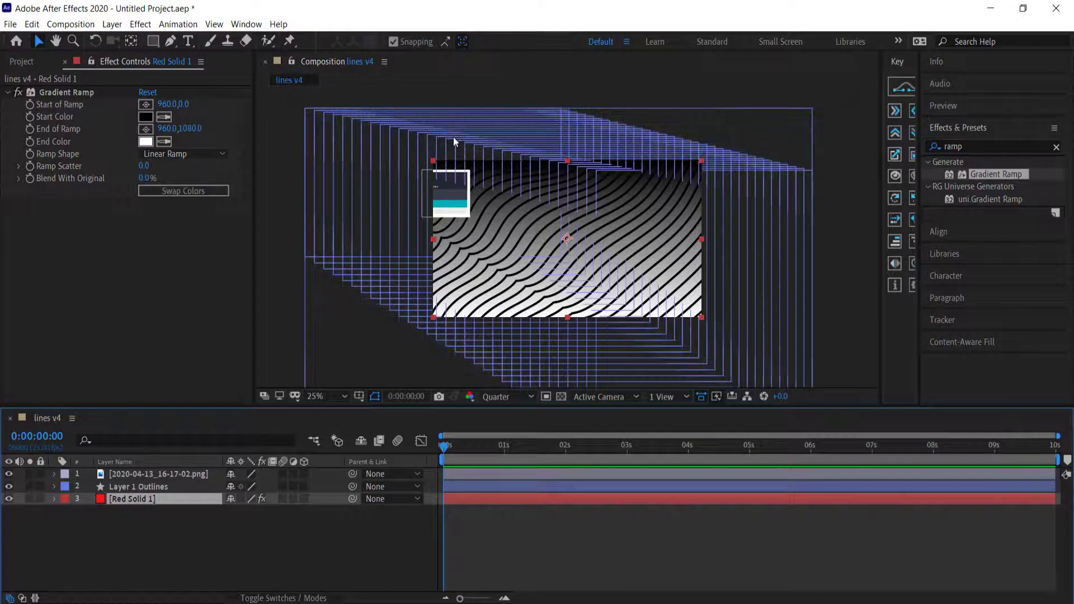
{"action": "left_click", "coordinate": [163, 116]}
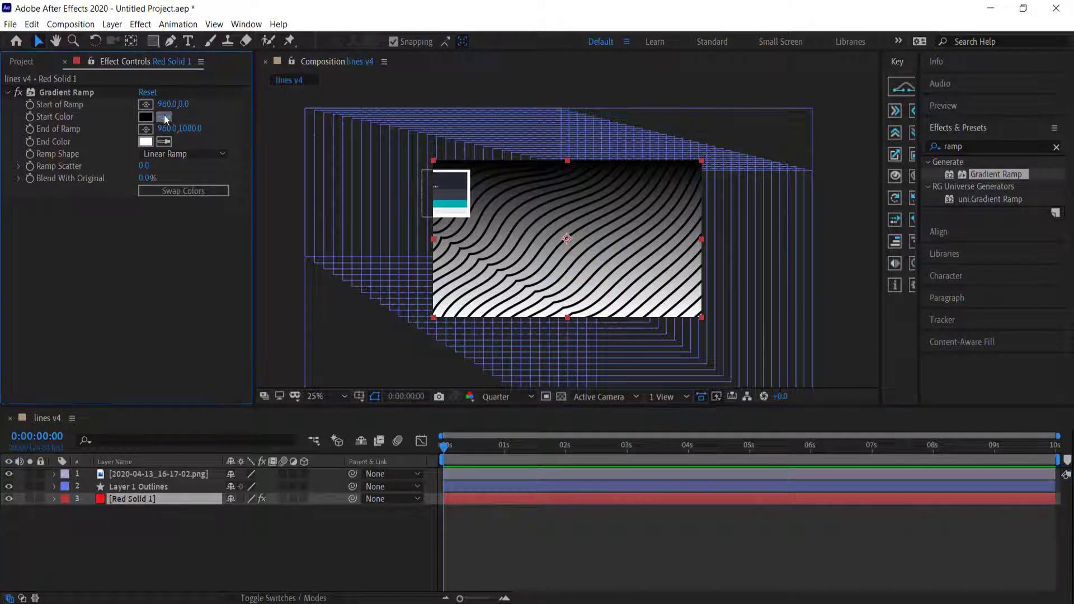
{"action": "left_click", "coordinate": [454, 193]}
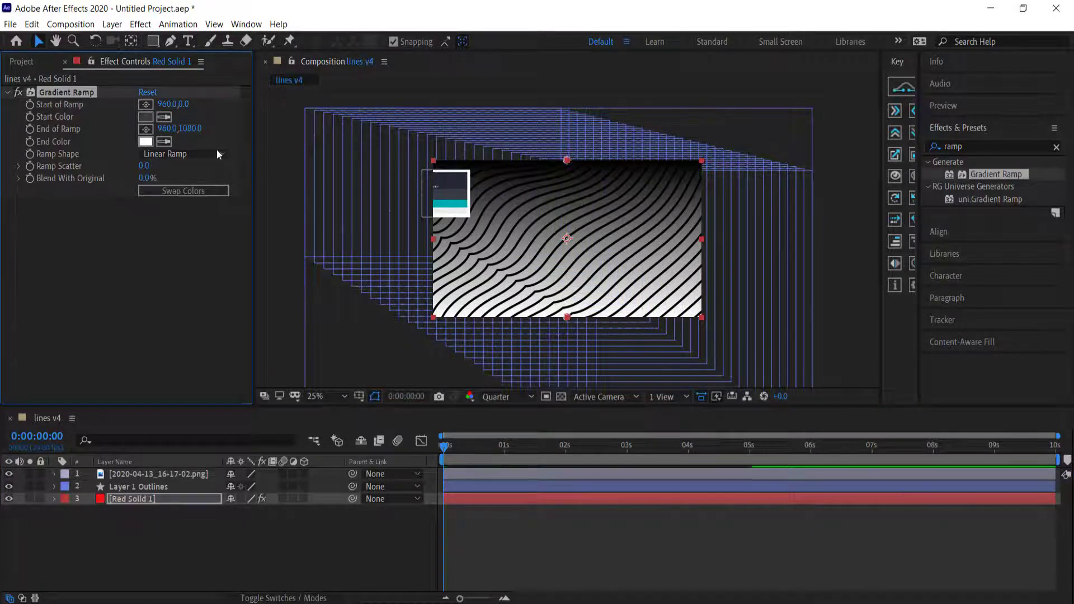
{"action": "left_click", "coordinate": [449, 201]}
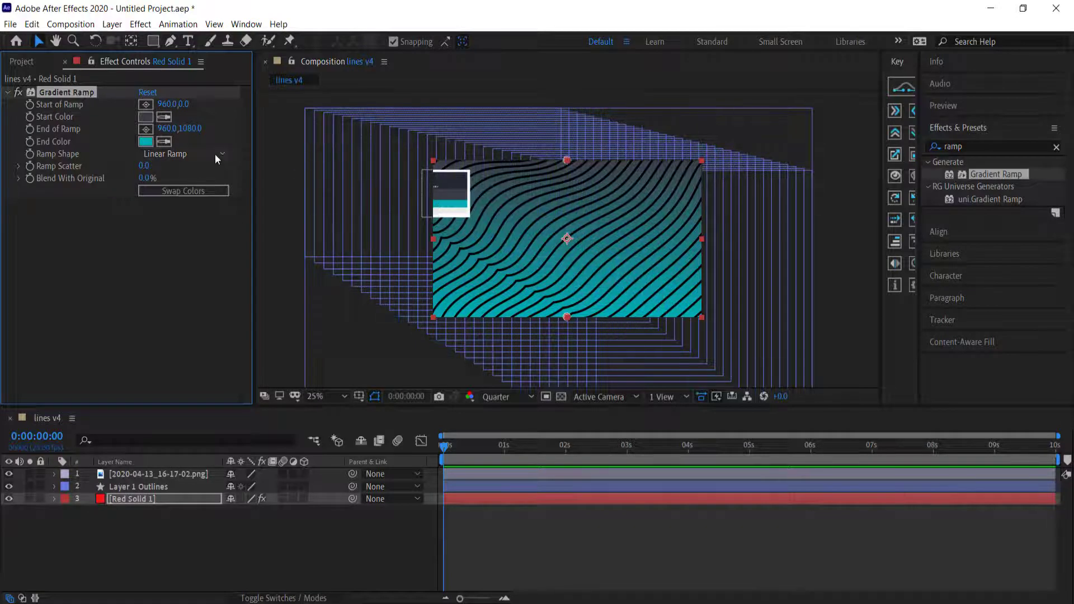
{"action": "left_click", "coordinate": [9, 474]}
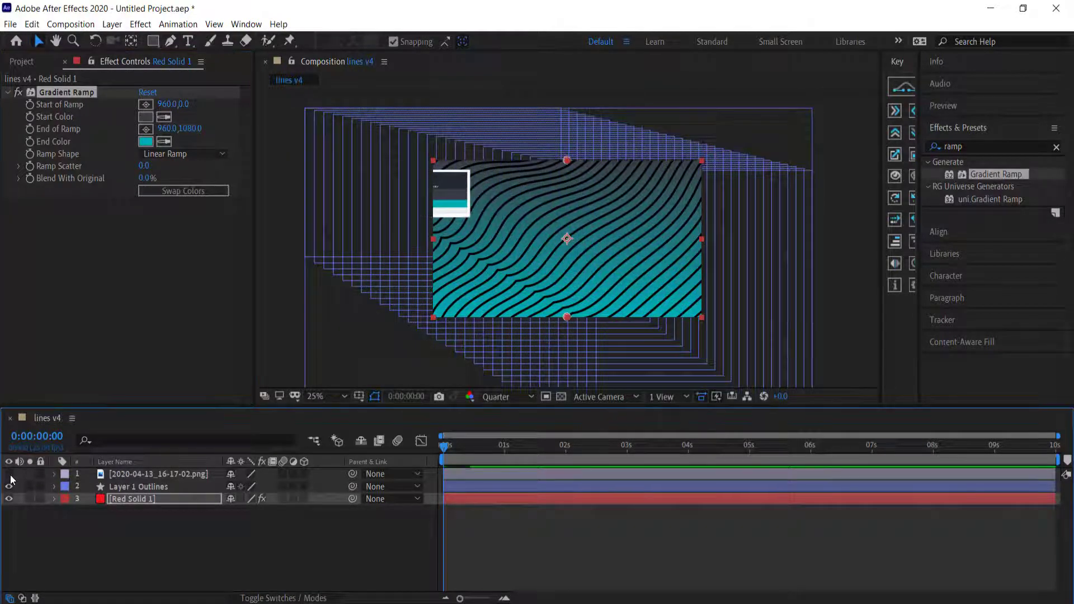
Step: Eyedropper near-white as Layer 1 Outlines' stroke colour, then hide the palette image
{"action": "left_click", "coordinate": [128, 475]}
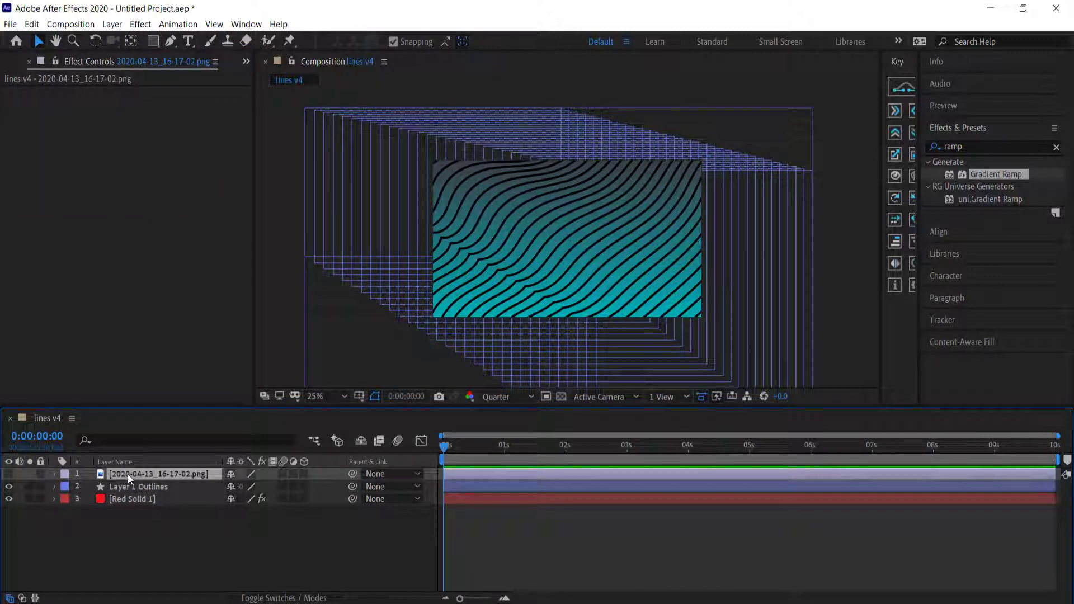
{"action": "left_click", "coordinate": [9, 475]}
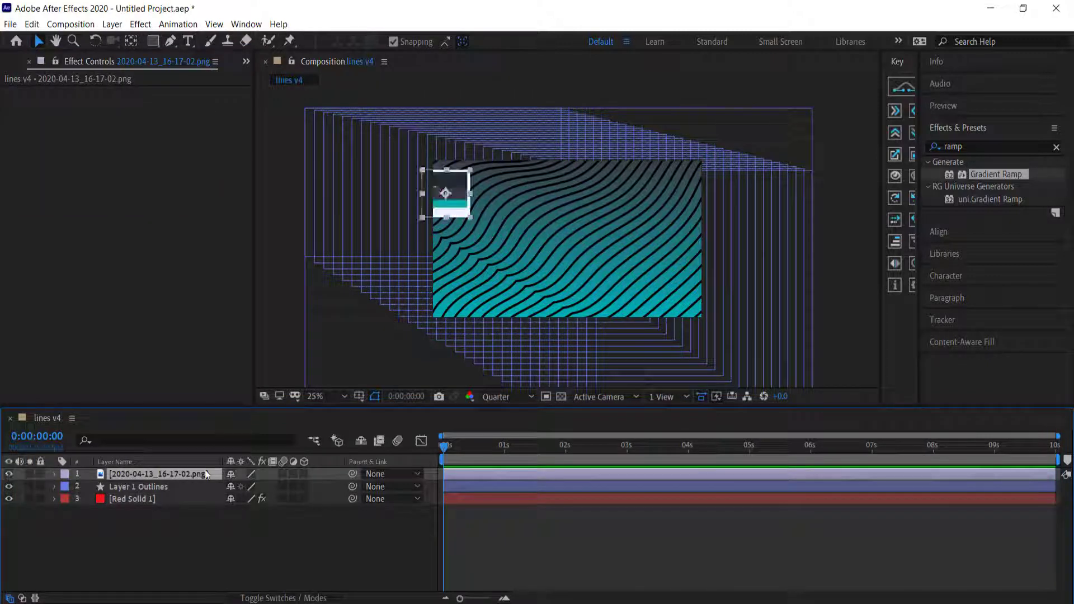
{"action": "left_click", "coordinate": [156, 490]}
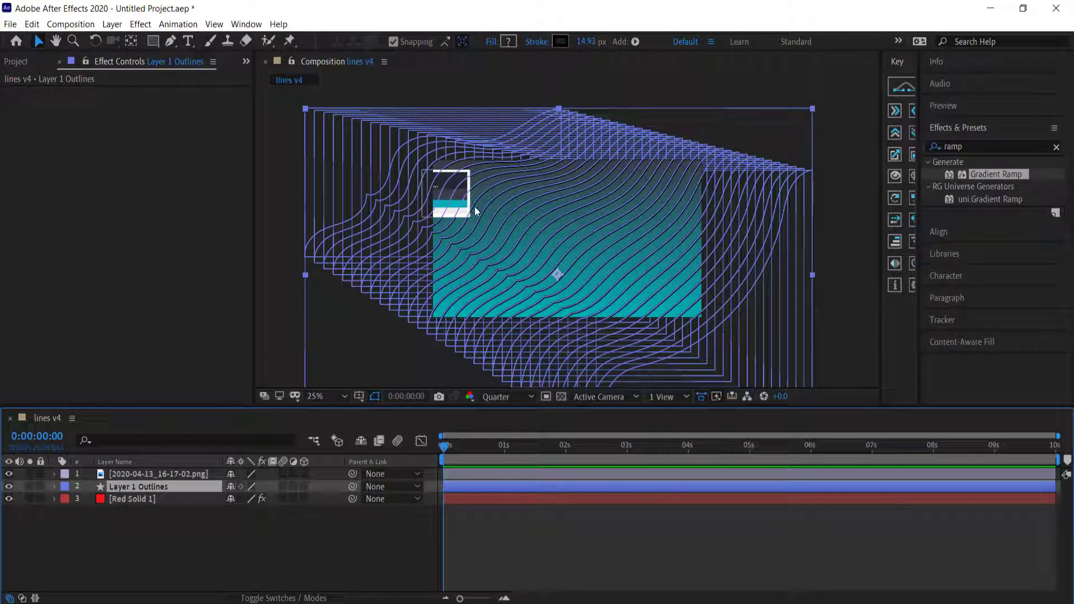
{"action": "left_click", "coordinate": [156, 533]}
{"action": "left_click", "coordinate": [141, 485]}
{"action": "left_click", "coordinate": [559, 42]}
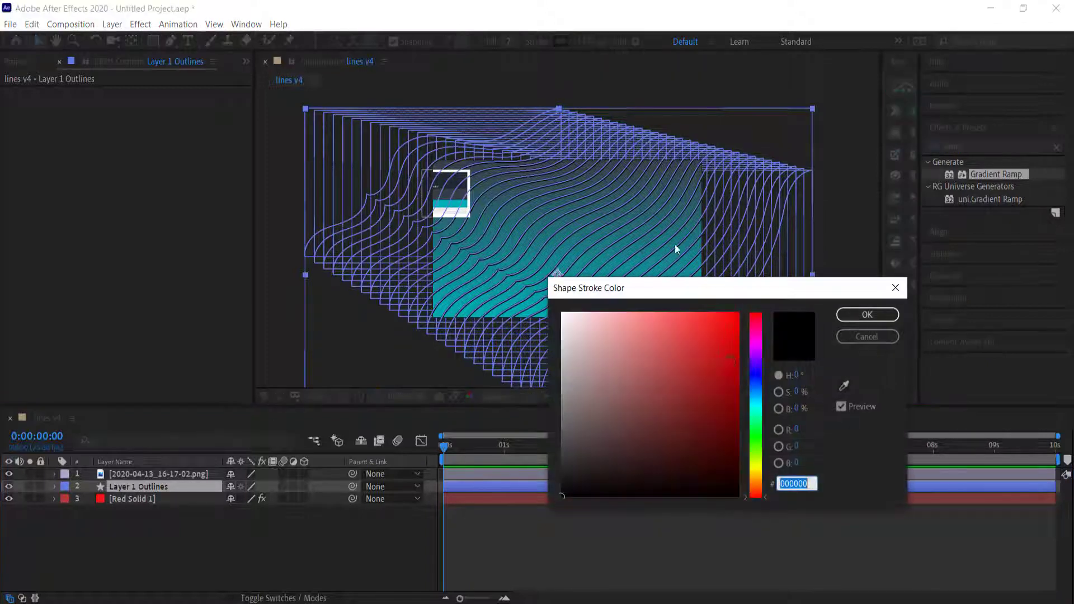
{"action": "left_click", "coordinate": [844, 386]}
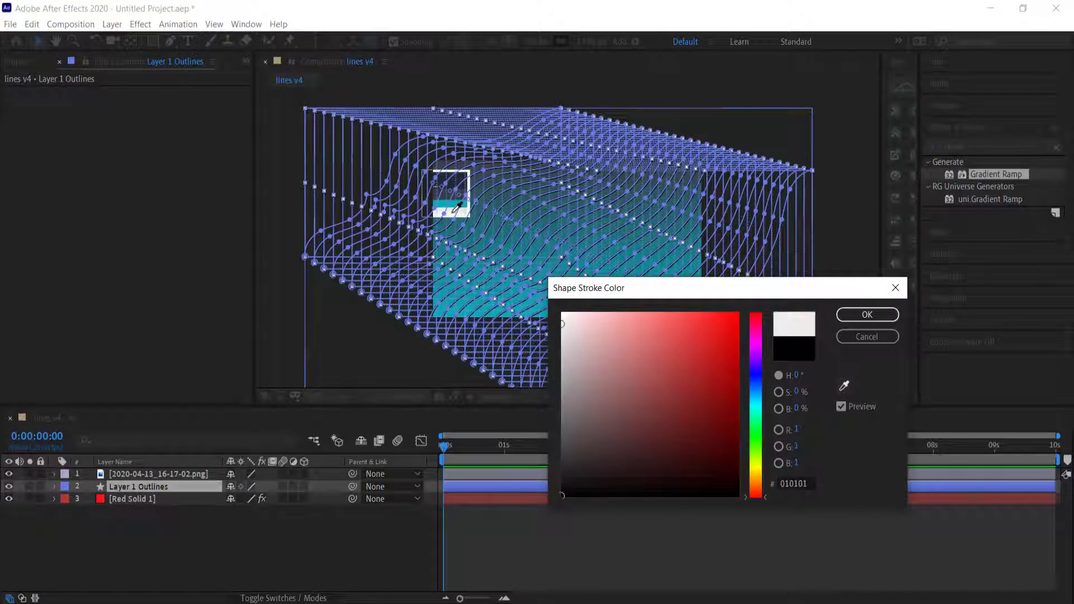
{"action": "left_click", "coordinate": [837, 285]}
{"action": "left_click", "coordinate": [876, 314]}
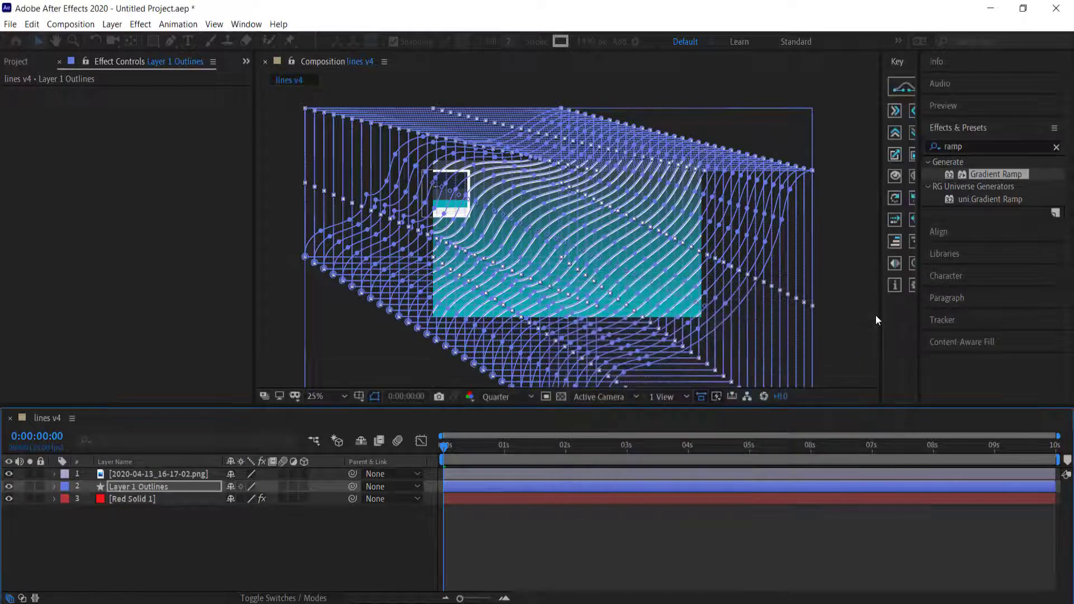
{"action": "left_click", "coordinate": [285, 123]}
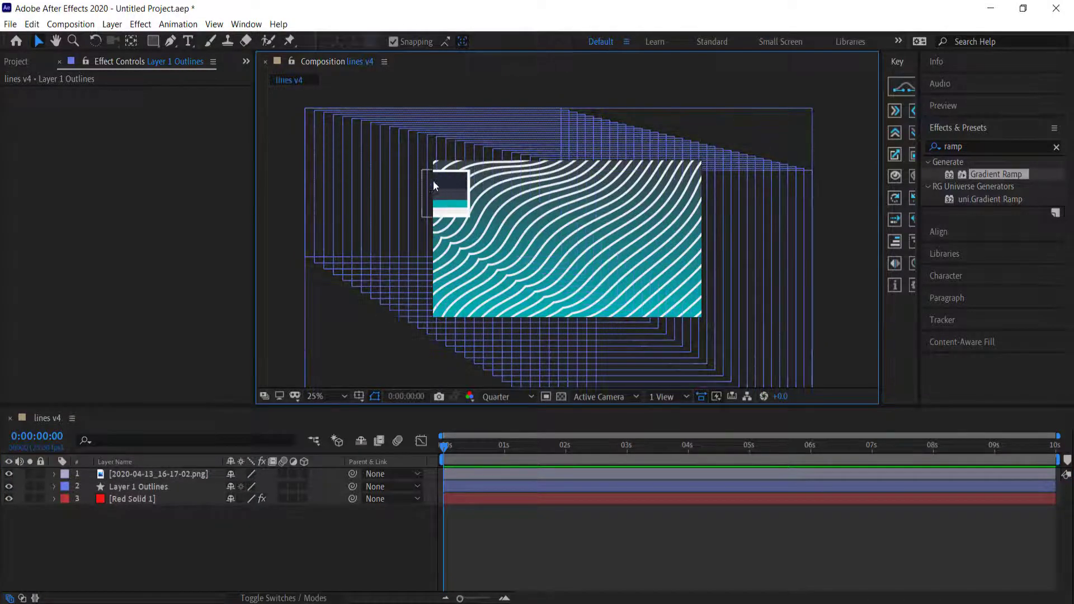
{"action": "left_click", "coordinate": [8, 474]}
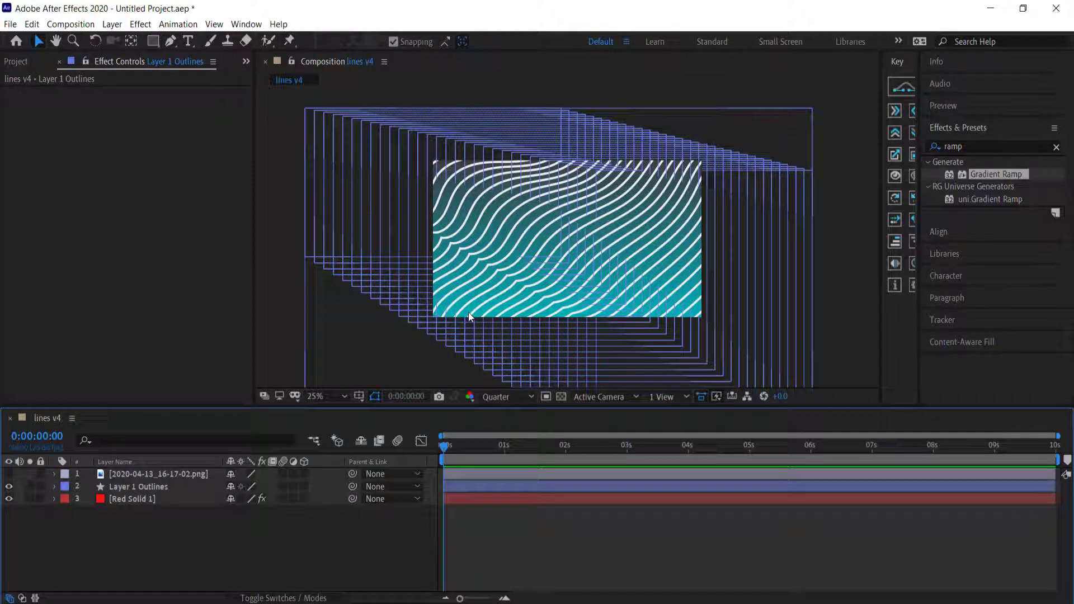
Step: Add a Trim Paths operation to Layer 1 Outlines' contents
{"action": "left_click", "coordinate": [151, 489]}
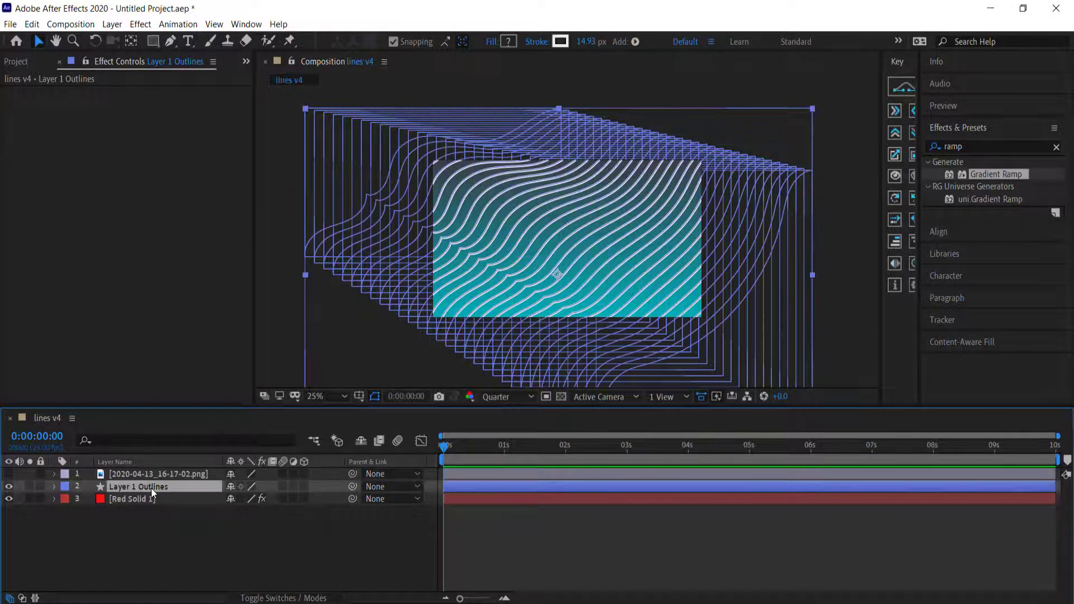
{"action": "right_click", "coordinate": [158, 489]}
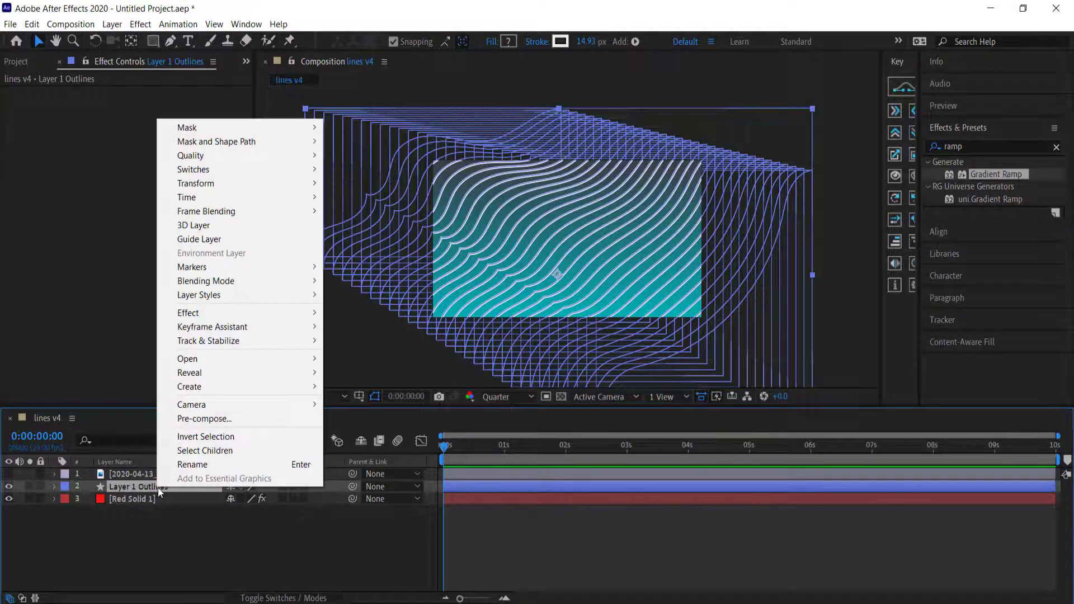
{"action": "left_click", "coordinate": [54, 486]}
{"action": "left_click", "coordinate": [337, 499]}
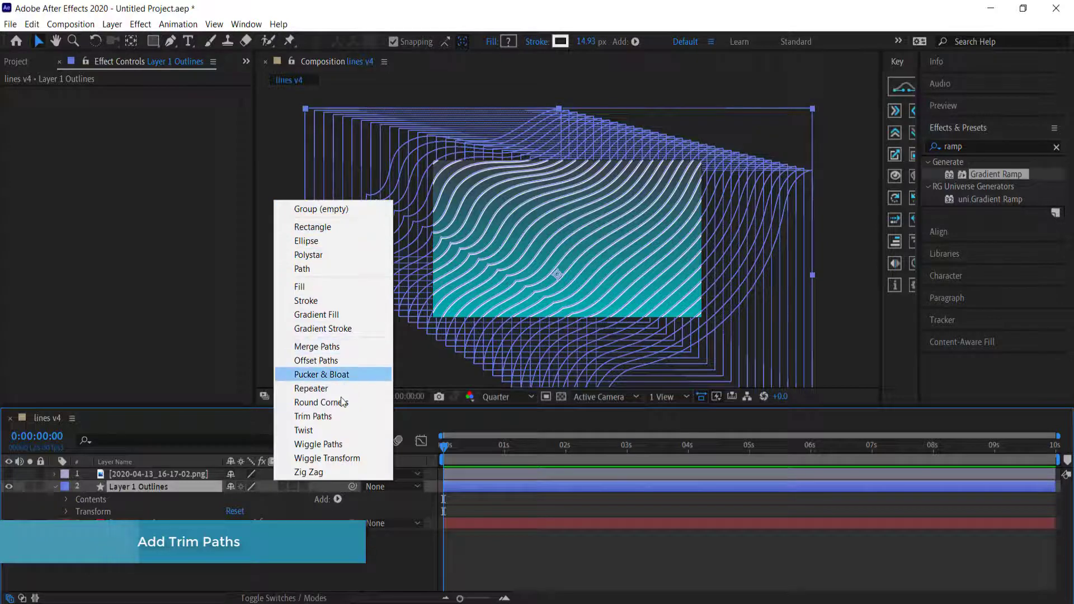
{"action": "left_click", "coordinate": [329, 416]}
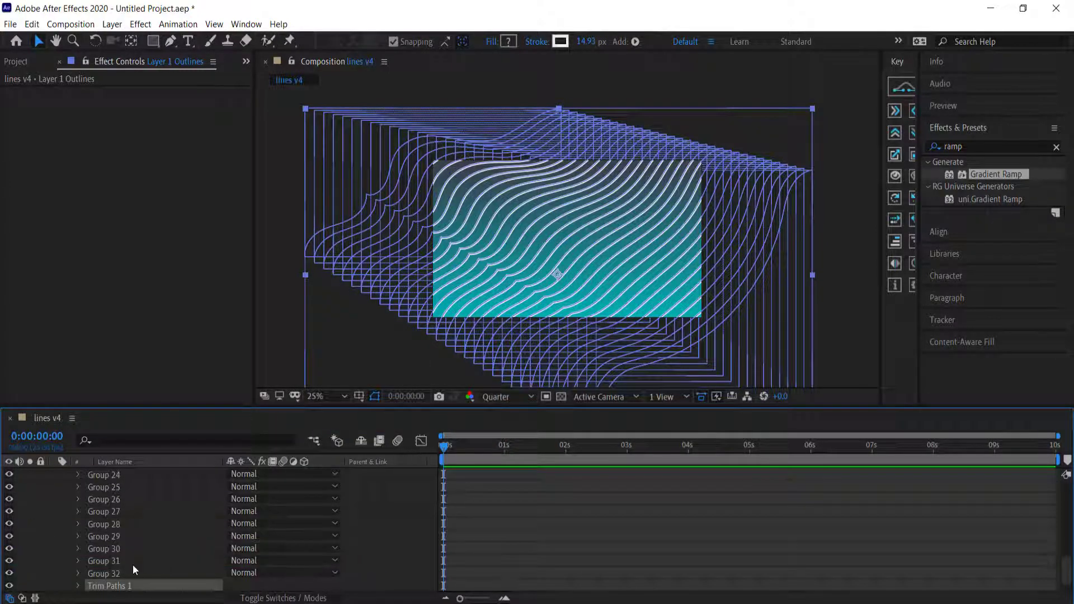
{"action": "left_click", "coordinate": [77, 586]}
{"action": "scroll", "coordinate": [177, 517], "scroll_direction": "down", "scroll_amount": 3}
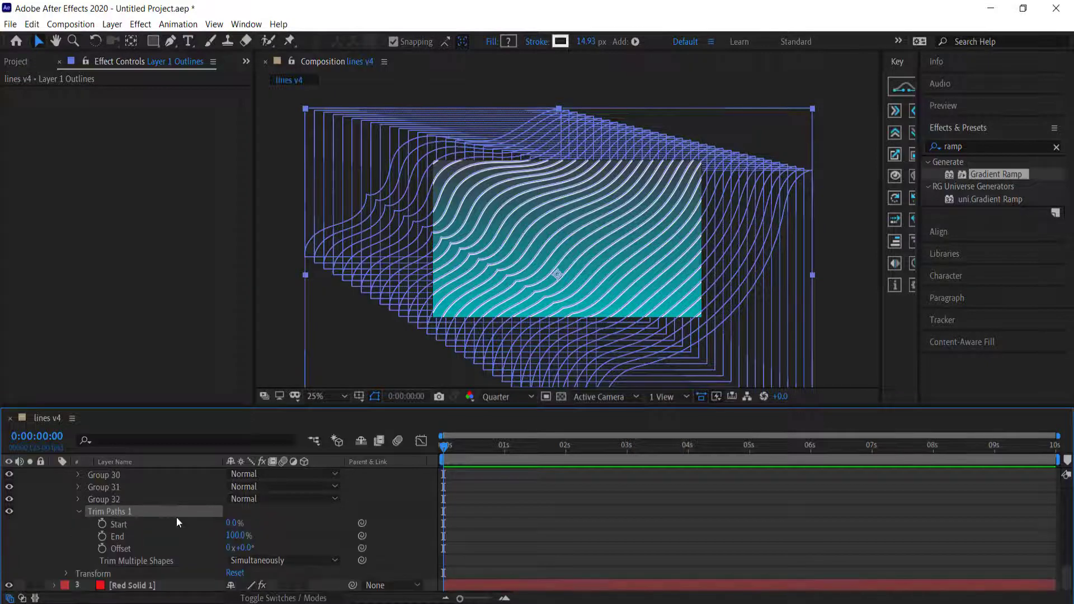
Step: Keyframe Trim Paths End from 0% at 0 s to 100% at 1 s
{"action": "left_click", "coordinate": [102, 539]}
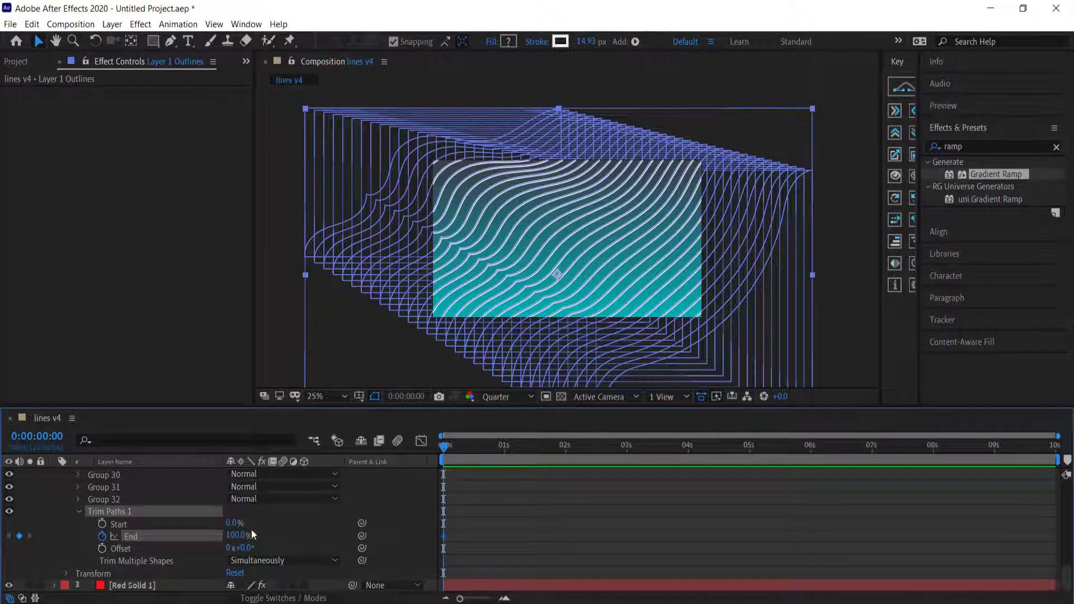
{"action": "left_click", "coordinate": [236, 536]}
{"action": "type", "text": "0"}
{"action": "key", "text": "Return"}
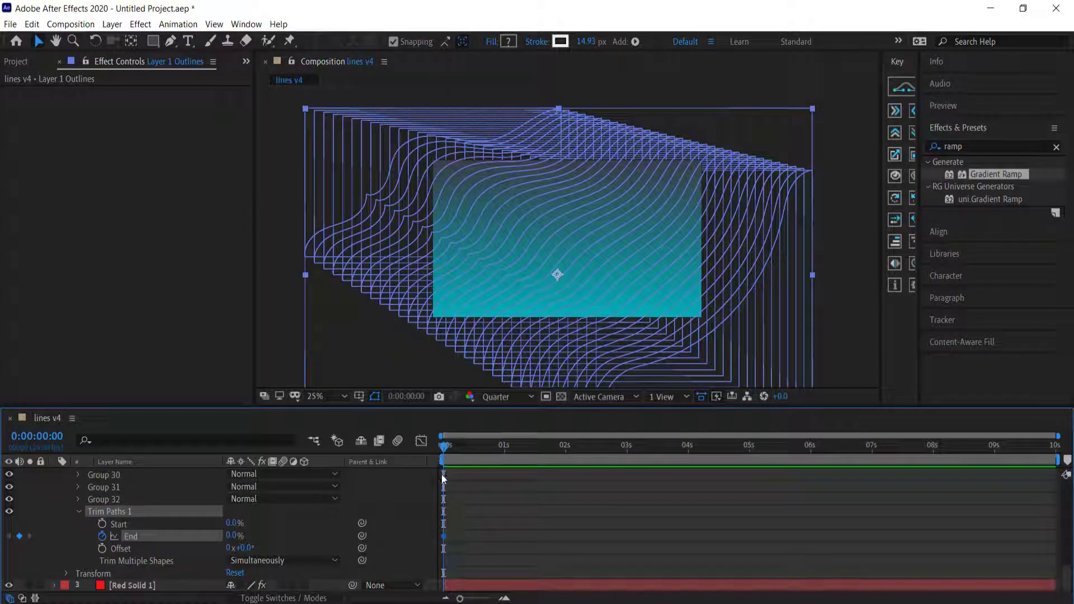
{"action": "left_click_drag", "start_coordinate": [446, 447], "coordinate": [505, 447]}
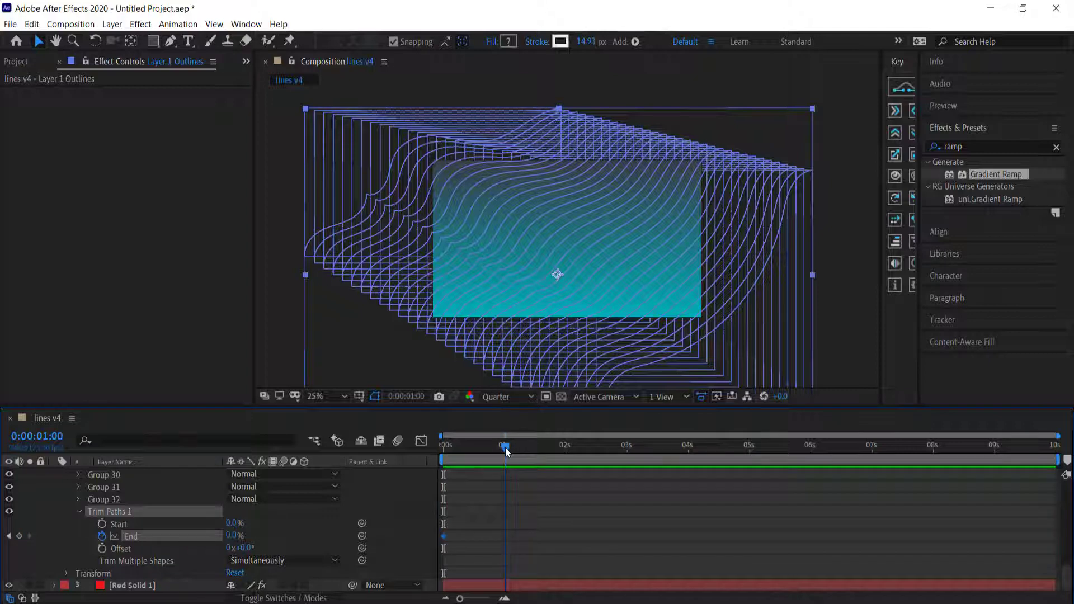
{"action": "left_click", "coordinate": [231, 535]}
{"action": "type", "text": "100"}
{"action": "key", "text": "Return"}
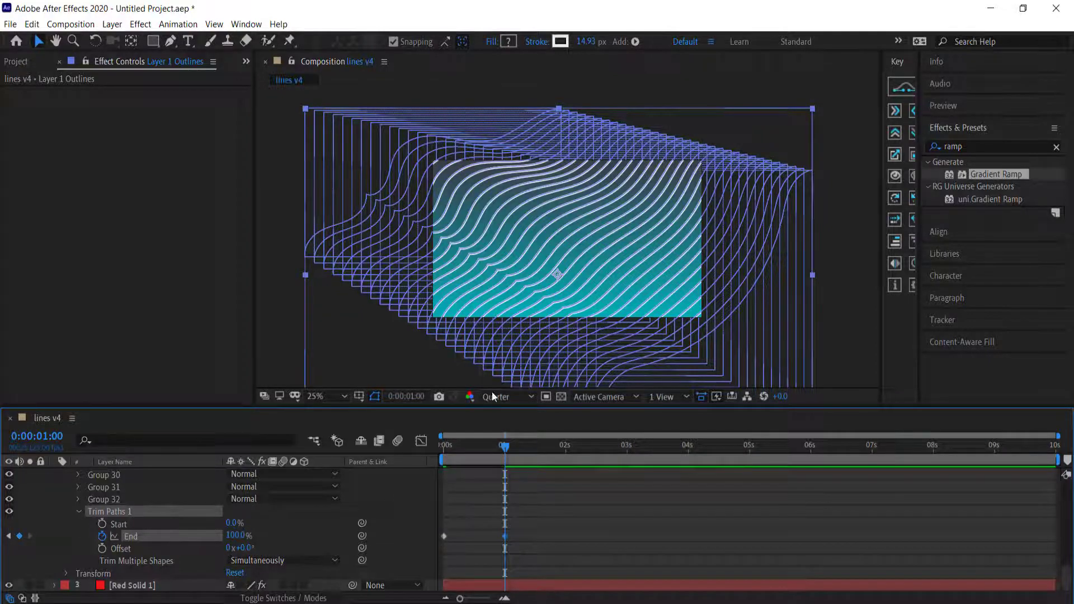
{"action": "key", "text": "Home"}
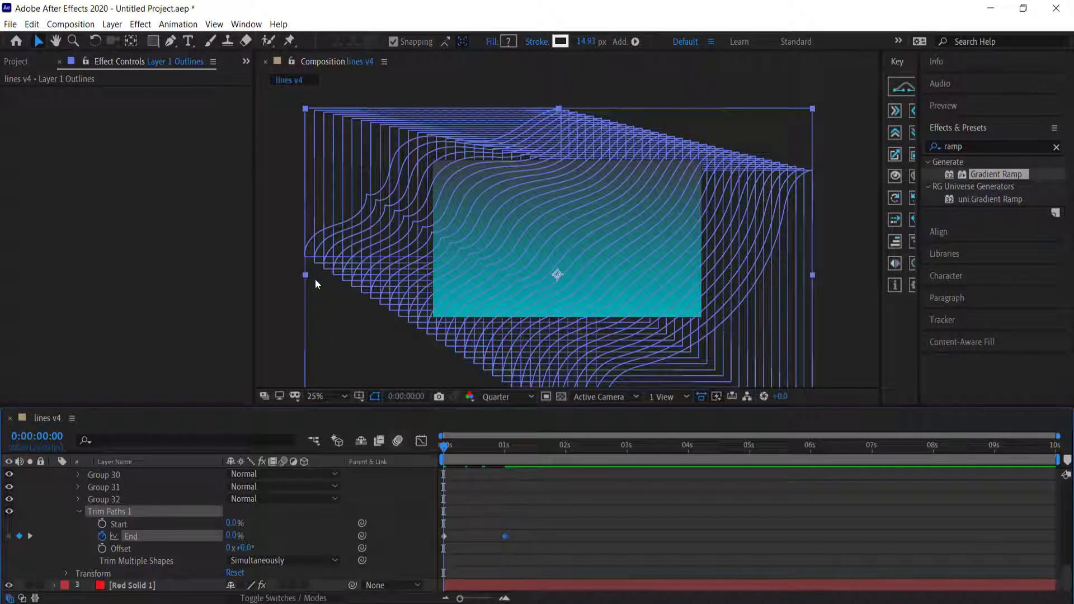
{"action": "scroll", "coordinate": [156, 498], "scroll_direction": "up", "scroll_amount": 10}
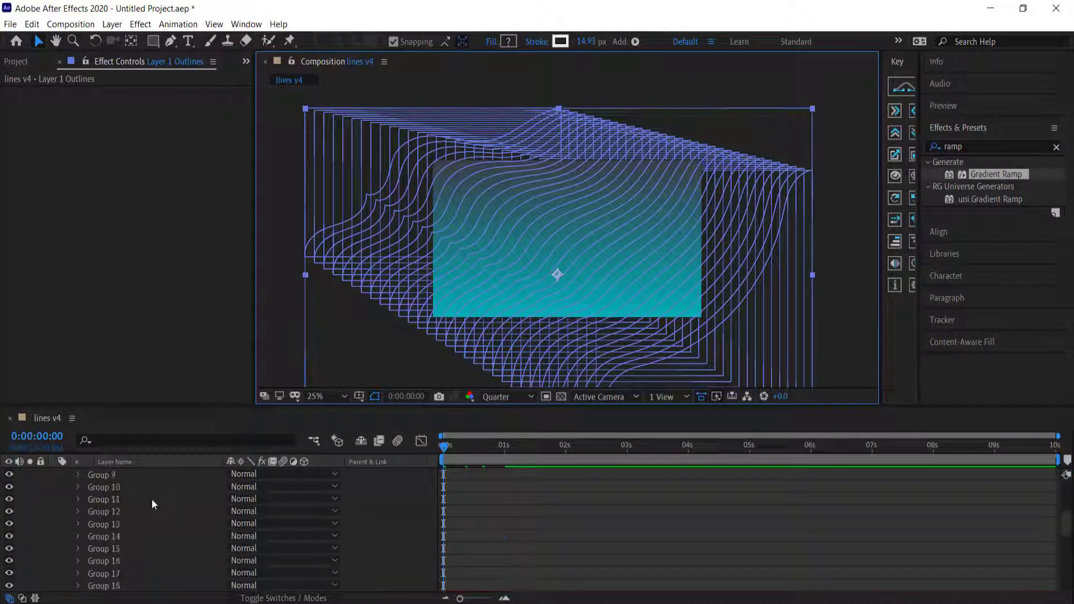
Step: Preview and scrub the timeline to check the lines drawing on
{"action": "left_click", "coordinate": [119, 474]}
{"action": "key", "text": "space"}
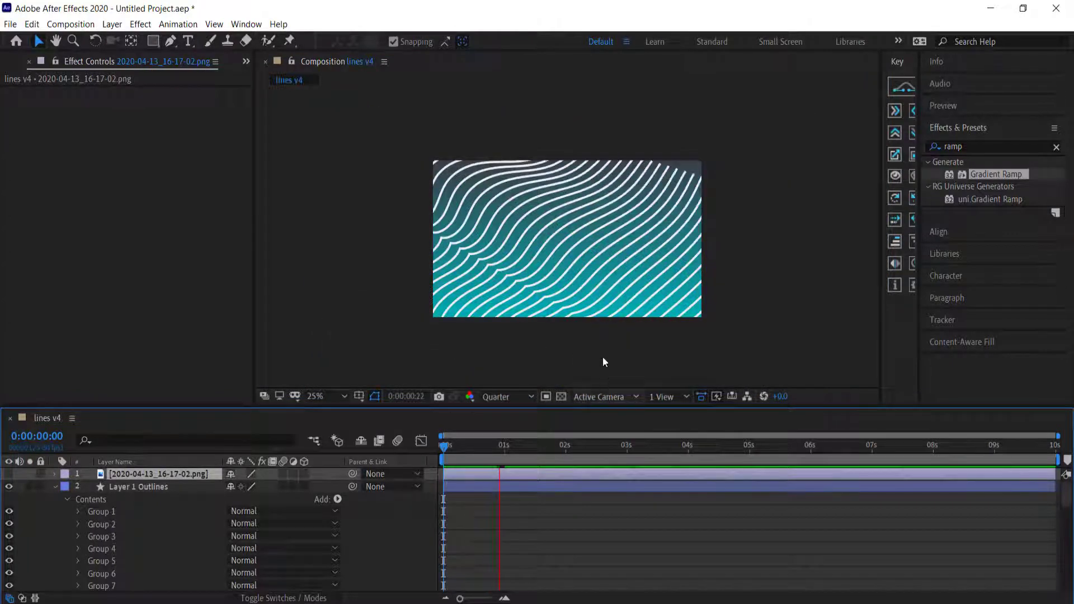
{"action": "key", "text": "space"}
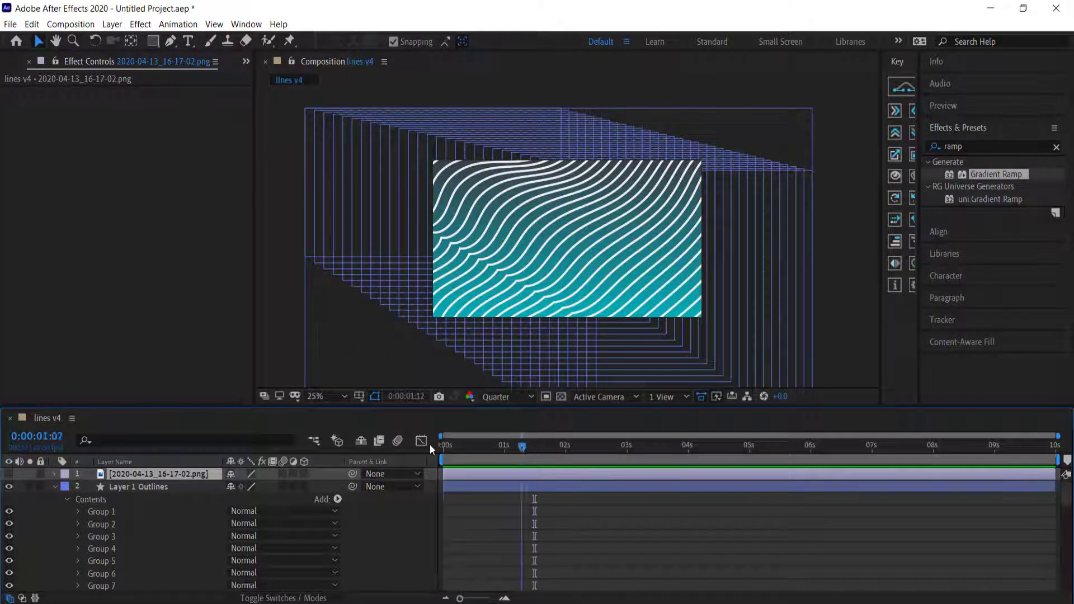
{"action": "left_click", "coordinate": [460, 444]}
{"action": "left_click_drag", "start_coordinate": [481, 444], "coordinate": [402, 446]}
{"action": "mouse_move", "coordinate": [471, 444]}
{"action": "left_mouse_down"}
{"action": "mouse_move", "coordinate": [566, 447]}
{"action": "mouse_move", "coordinate": [292, 424]}
{"action": "left_mouse_up"}
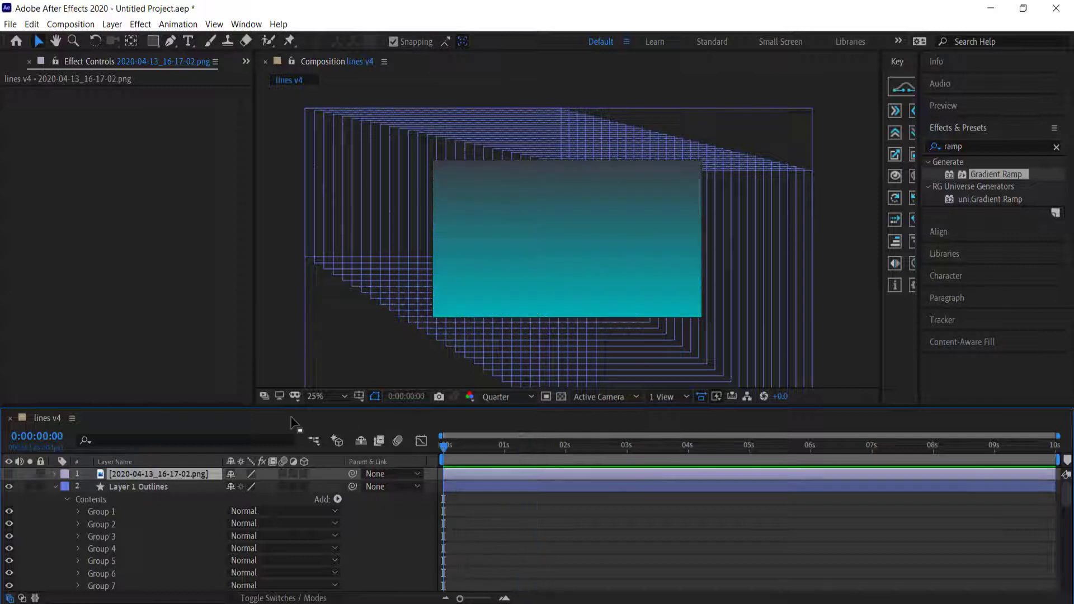
Step: Collapse Layer 1 Outlines' contents, reselect it, and set the time just past 1 s
{"action": "left_click", "coordinate": [55, 486]}
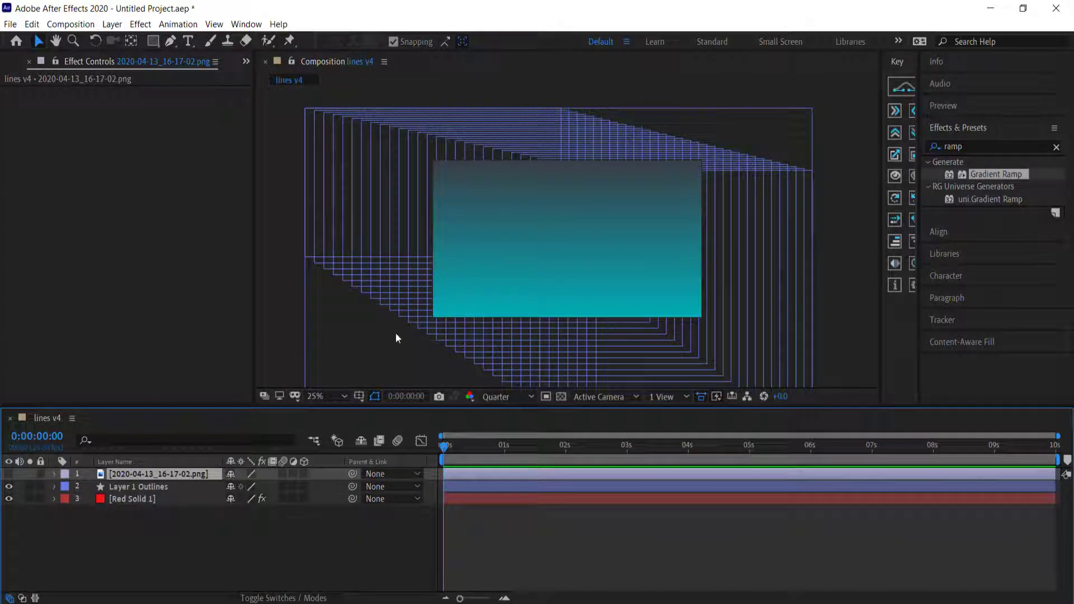
{"action": "left_click", "coordinate": [137, 488]}
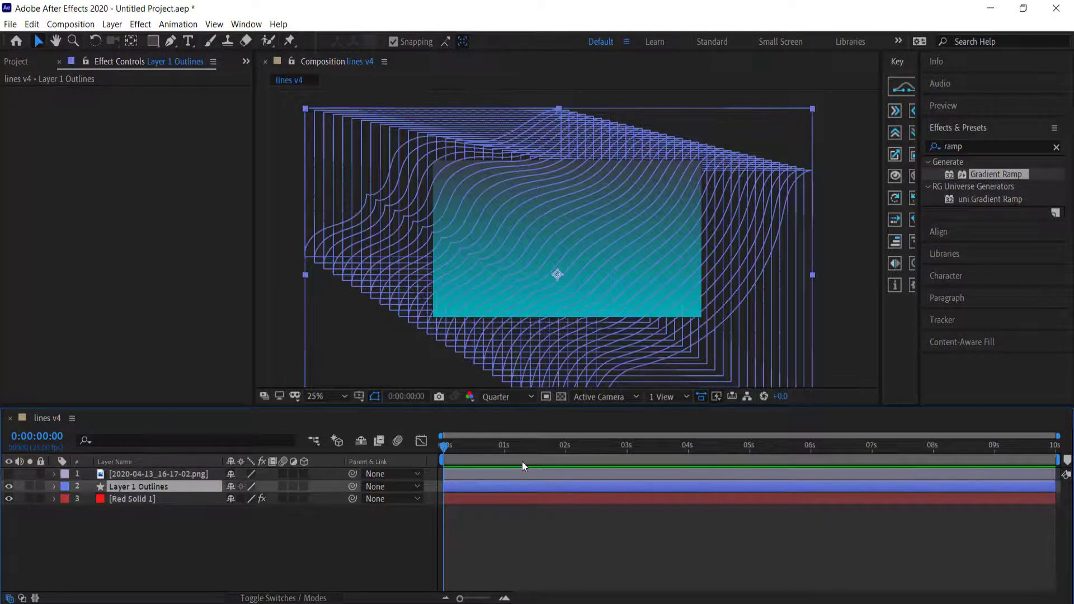
{"action": "left_click", "coordinate": [507, 447]}
{"action": "left_click", "coordinate": [514, 451]}
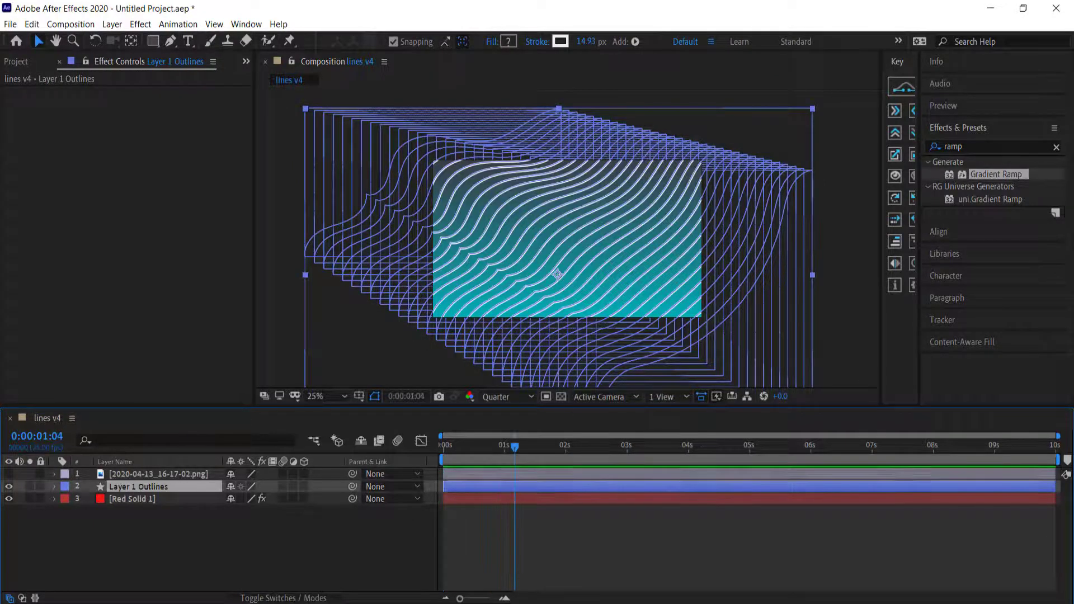
Step: Search 'wav' in Effects & Presets and apply Wave Warp to the lines layer
{"action": "left_click", "coordinate": [981, 145]}
{"action": "type", "text": "wave"}
{"action": "double_click", "coordinate": [982, 146]}
{"action": "type", "text": "wav"}
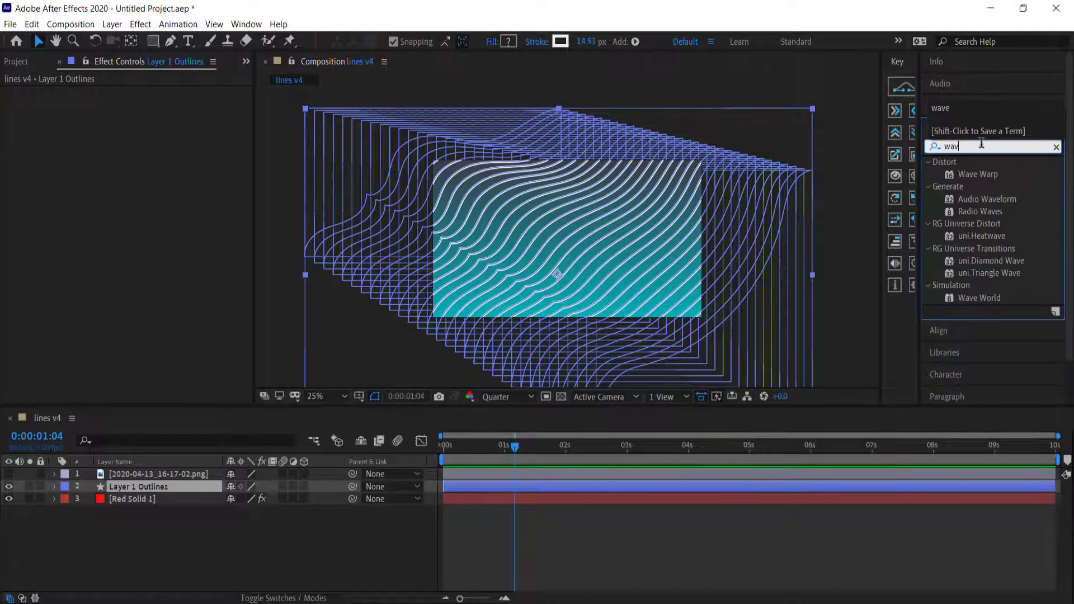
{"action": "double_click", "coordinate": [982, 174]}
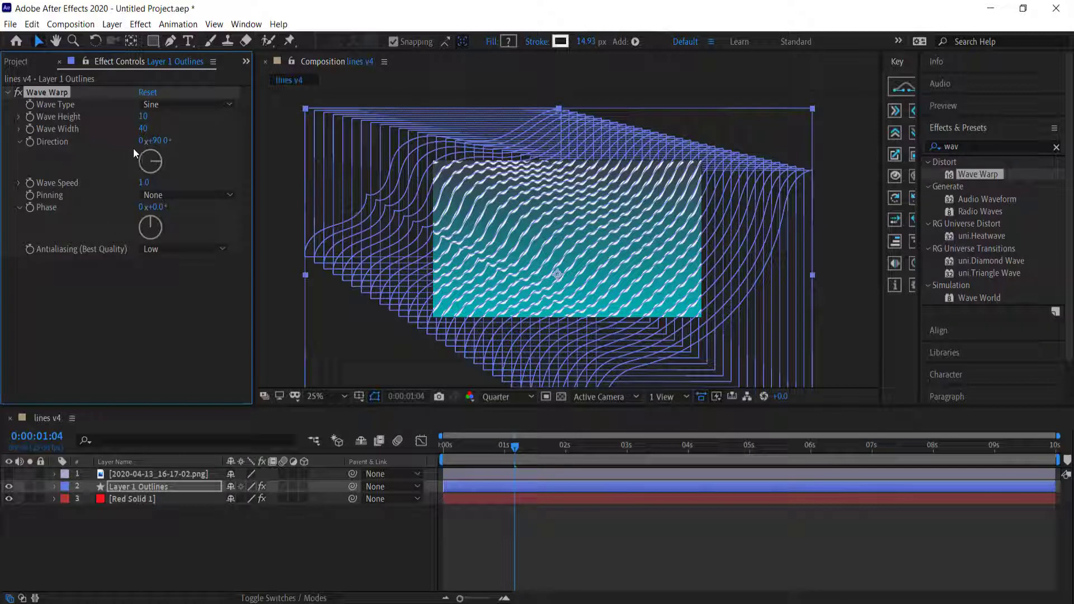
{"action": "left_click", "coordinate": [433, 307]}
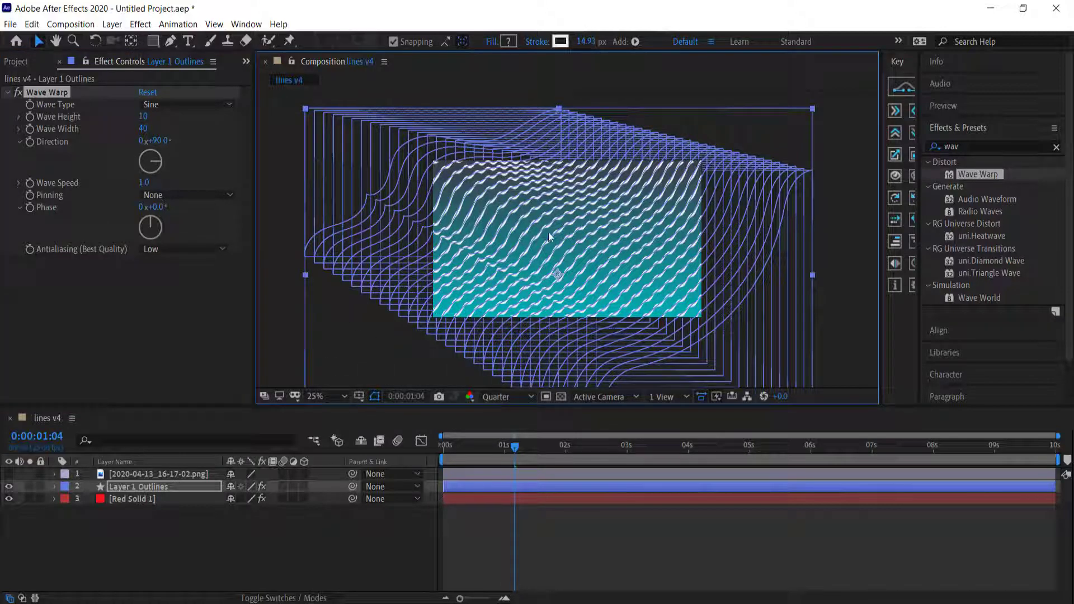
Step: Set Wave Warp's Wave Height to 2 and Wave Width to 150
{"action": "left_click", "coordinate": [143, 118]}
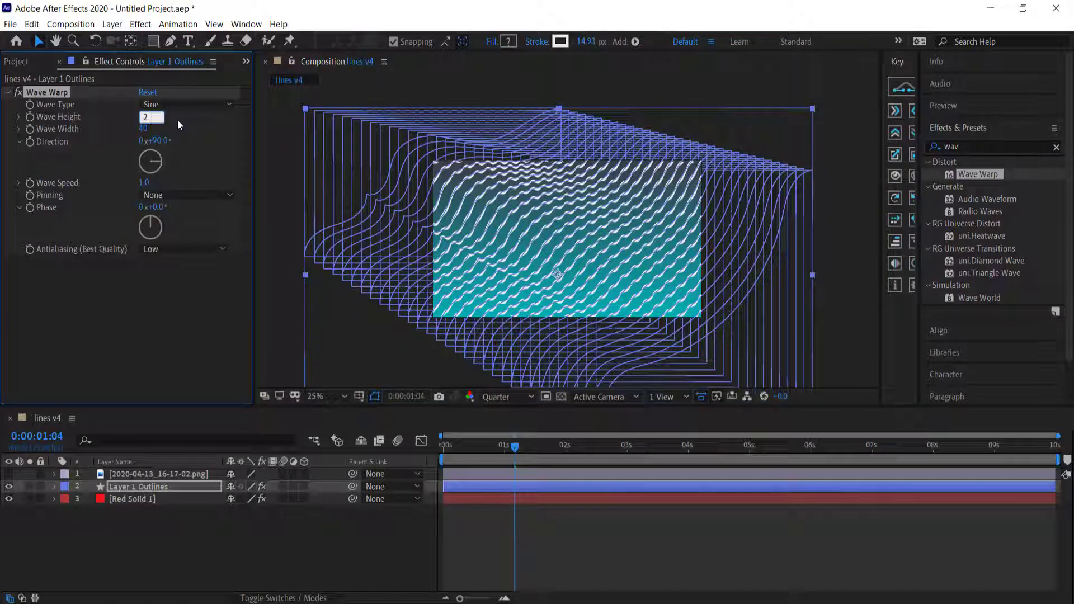
{"action": "key", "text": "Return"}
{"action": "left_click", "coordinate": [143, 129]}
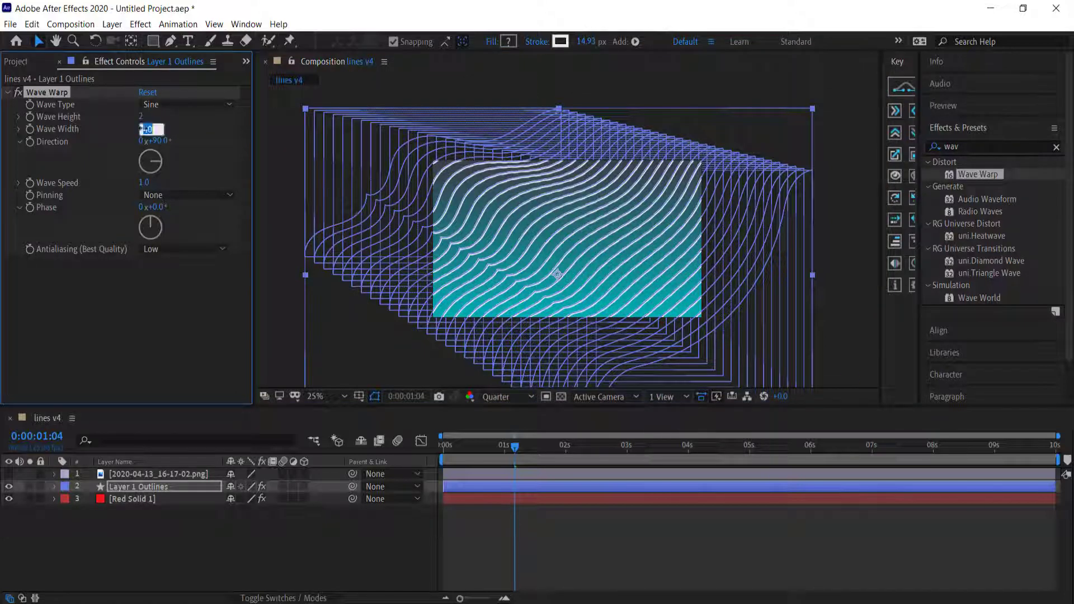
{"action": "key", "text": "Return"}
{"action": "left_click_drag", "start_coordinate": [516, 455], "coordinate": [432, 441]}
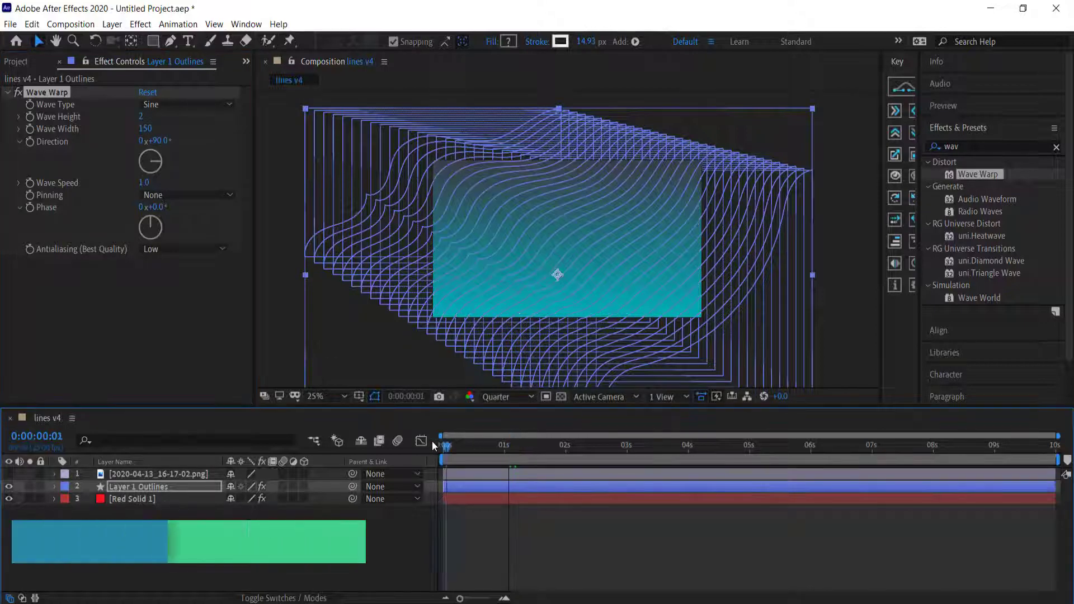
{"action": "left_click", "coordinate": [147, 498]}
{"action": "key", "text": "space"}
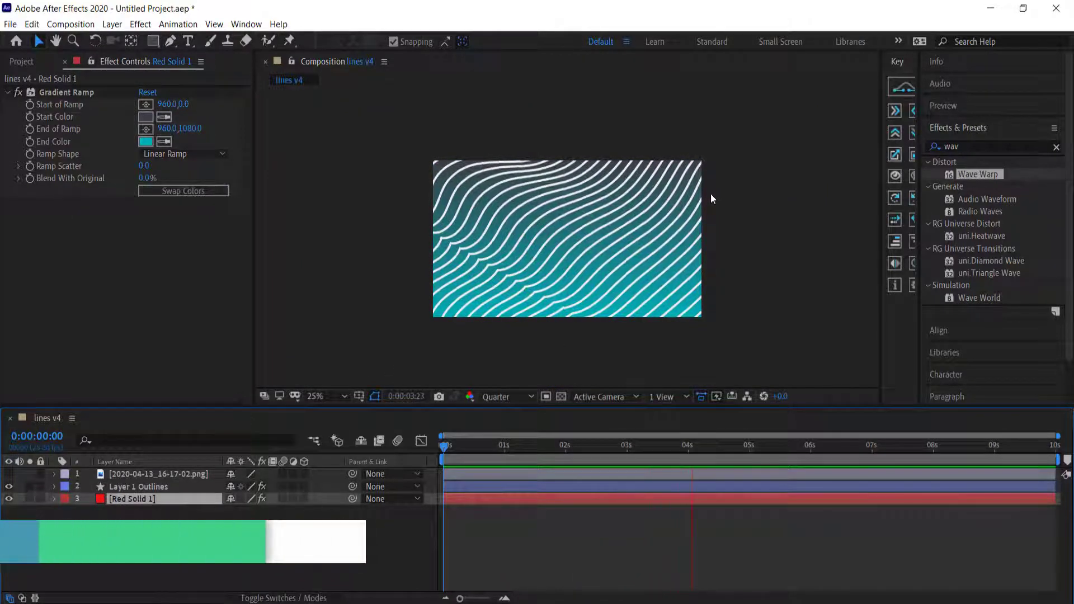
{"action": "scroll", "coordinate": [462, 308], "scroll_direction": "up", "scroll_amount": 4}
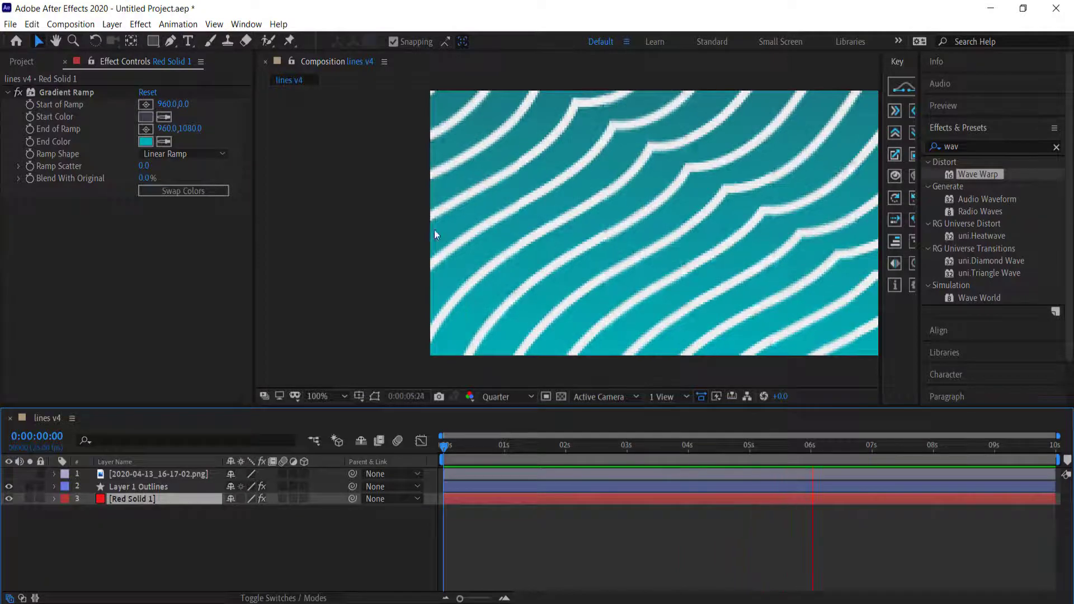
{"action": "scroll", "coordinate": [563, 194], "scroll_direction": "down", "scroll_amount": 4}
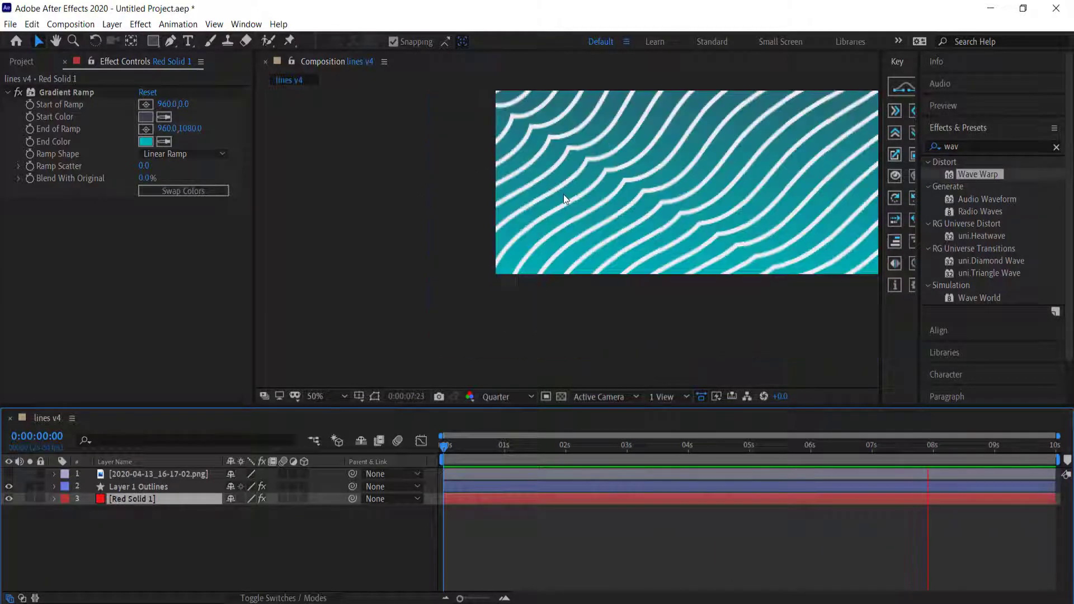
{"action": "key", "text": "h"}
{"action": "left_click_drag", "start_coordinate": [692, 280], "coordinate": [597, 350]}
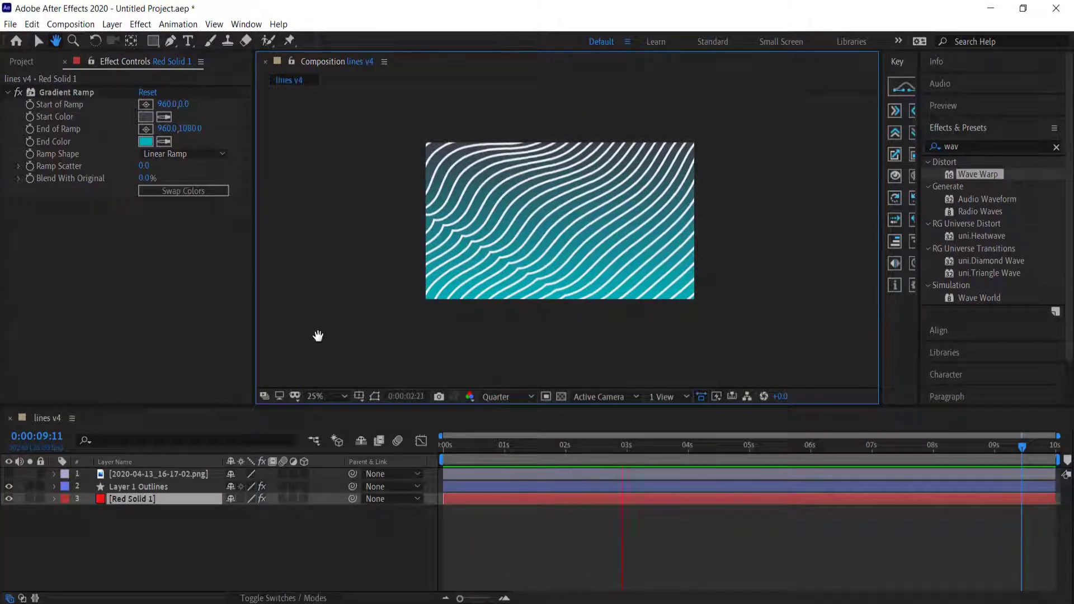
{"action": "key", "text": "space"}
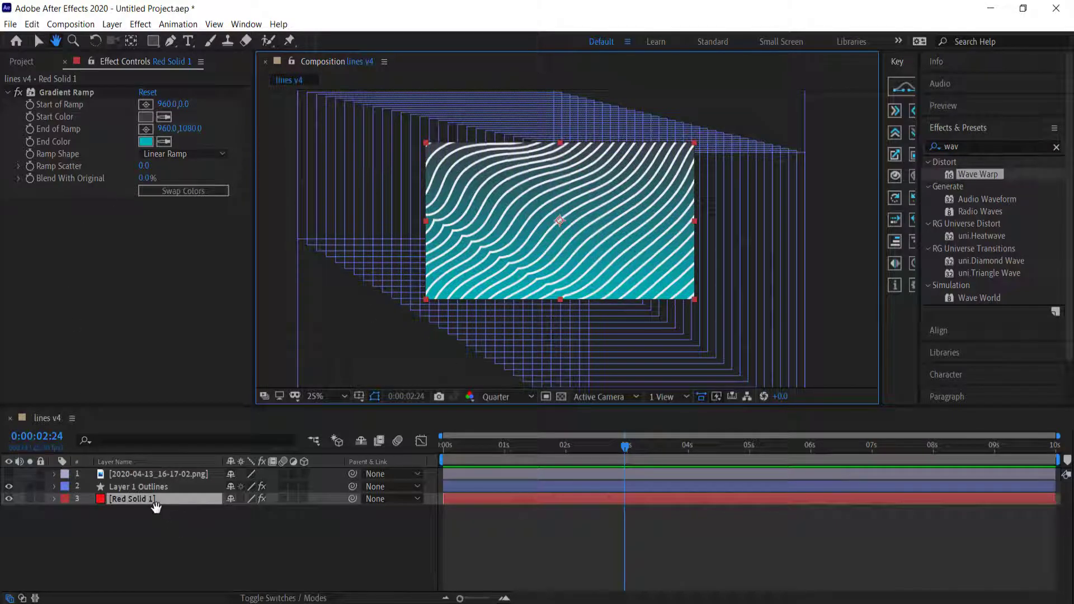
{"action": "left_click", "coordinate": [158, 531]}
{"action": "key", "text": "v"}
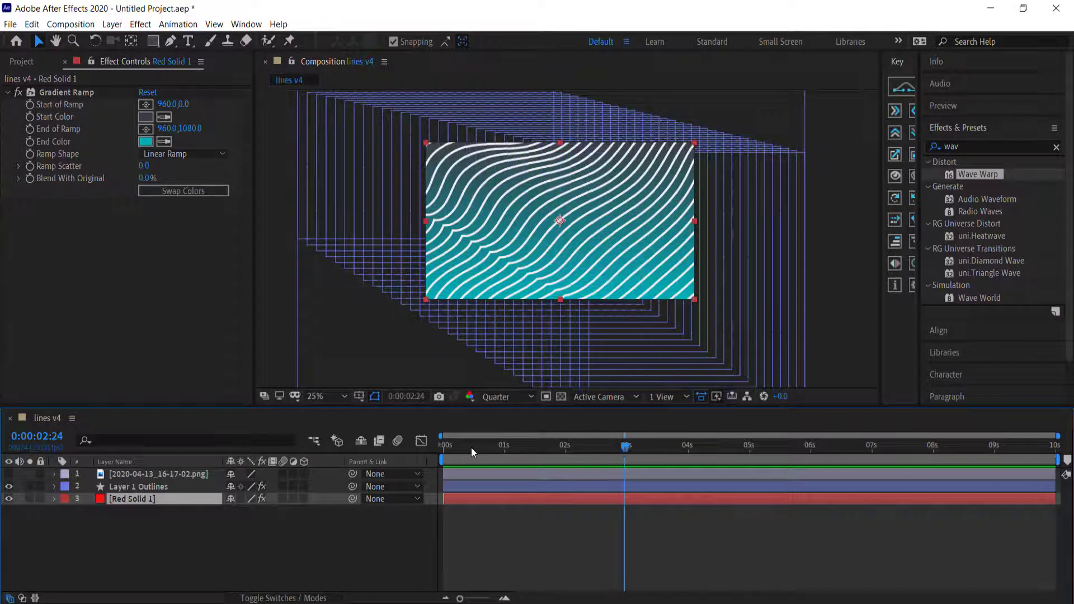
Step: Animate Start of Ramp from the top-left corner at 0 s to the lower right at the last frame
{"action": "left_click_drag", "start_coordinate": [485, 448], "coordinate": [426, 448]}
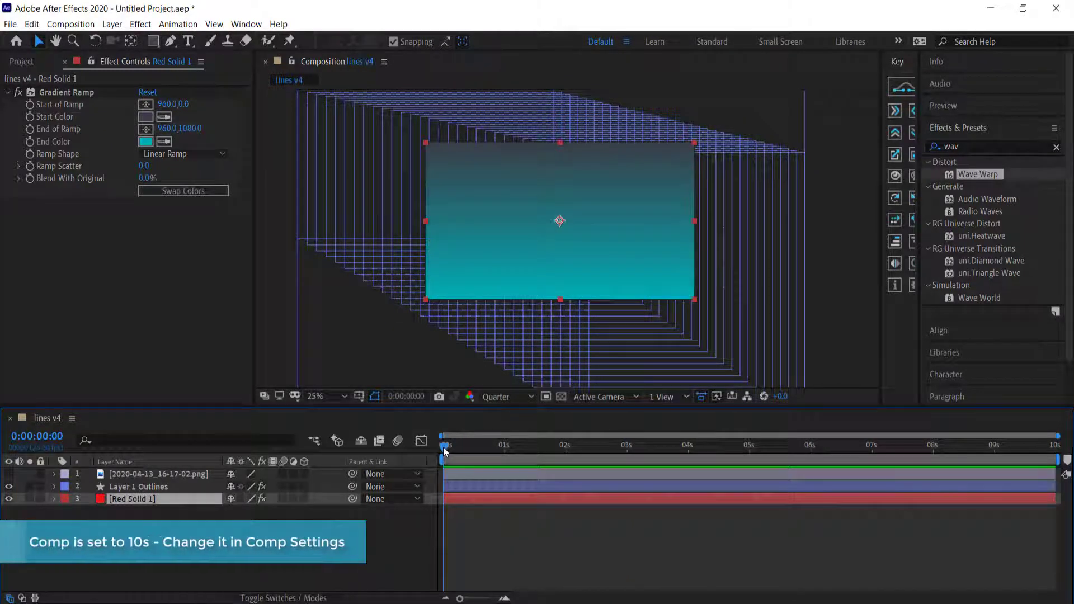
{"action": "left_click", "coordinate": [32, 105]}
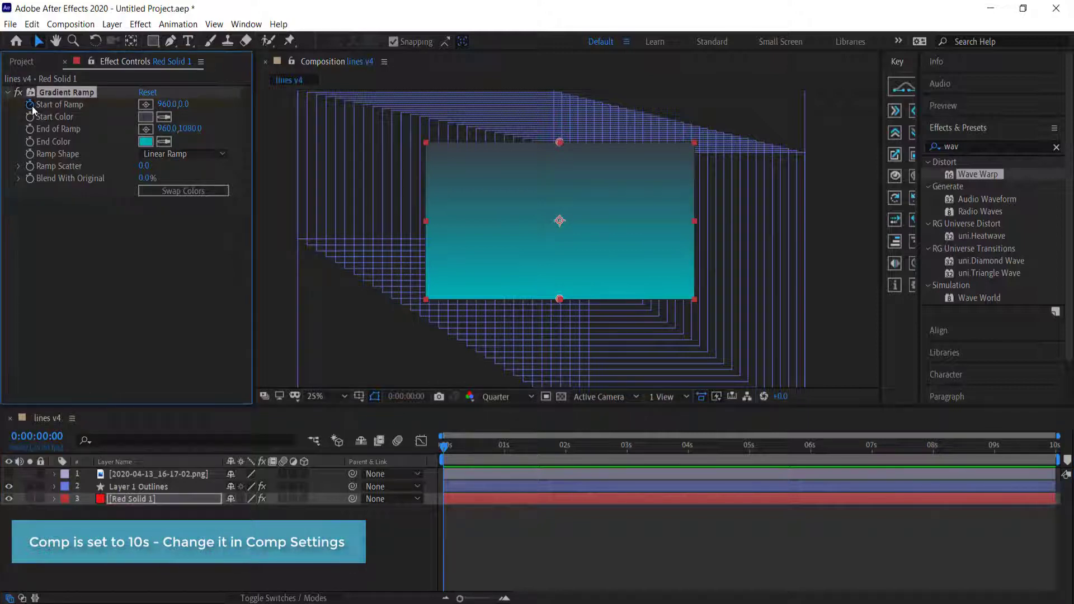
{"action": "left_click_drag", "start_coordinate": [559, 142], "coordinate": [431, 146]}
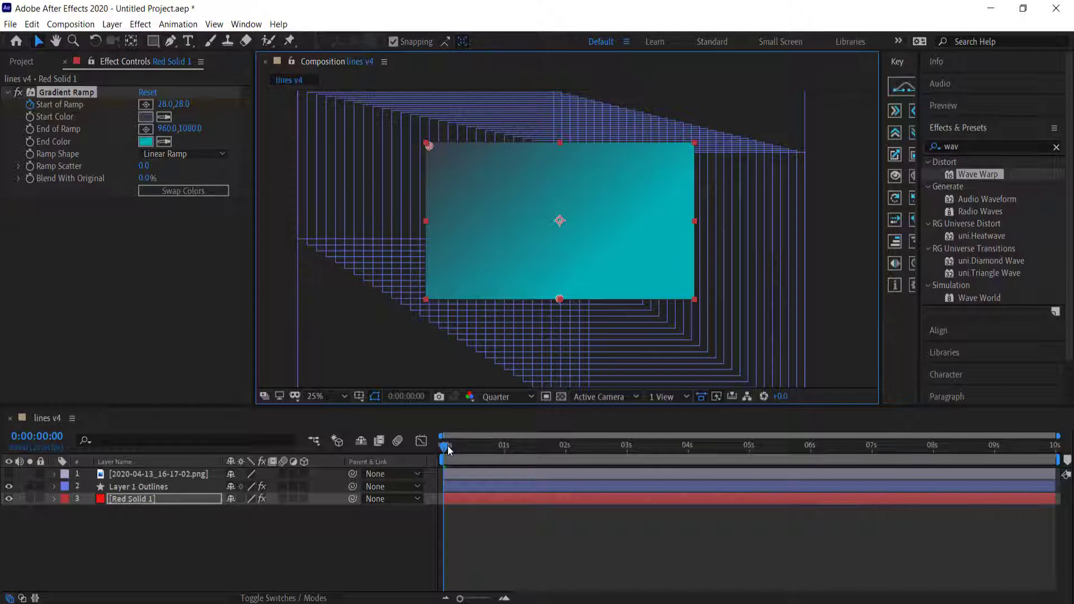
{"action": "left_click", "coordinate": [1014, 446]}
{"action": "left_click", "coordinate": [1064, 455]}
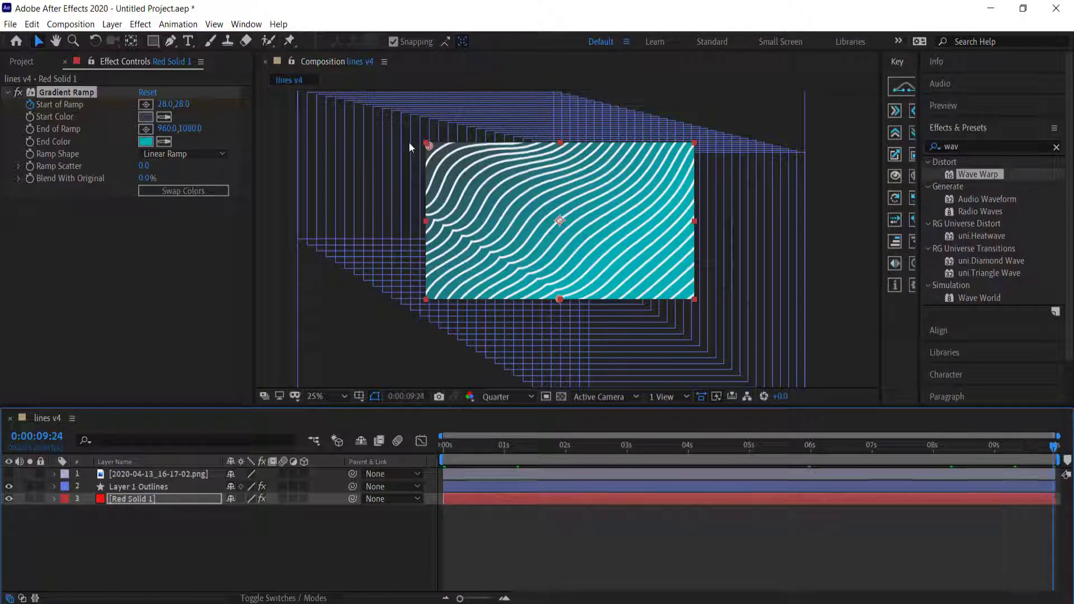
{"action": "left_click", "coordinate": [586, 219]}
{"action": "left_click_drag", "start_coordinate": [586, 220], "coordinate": [683, 301]}
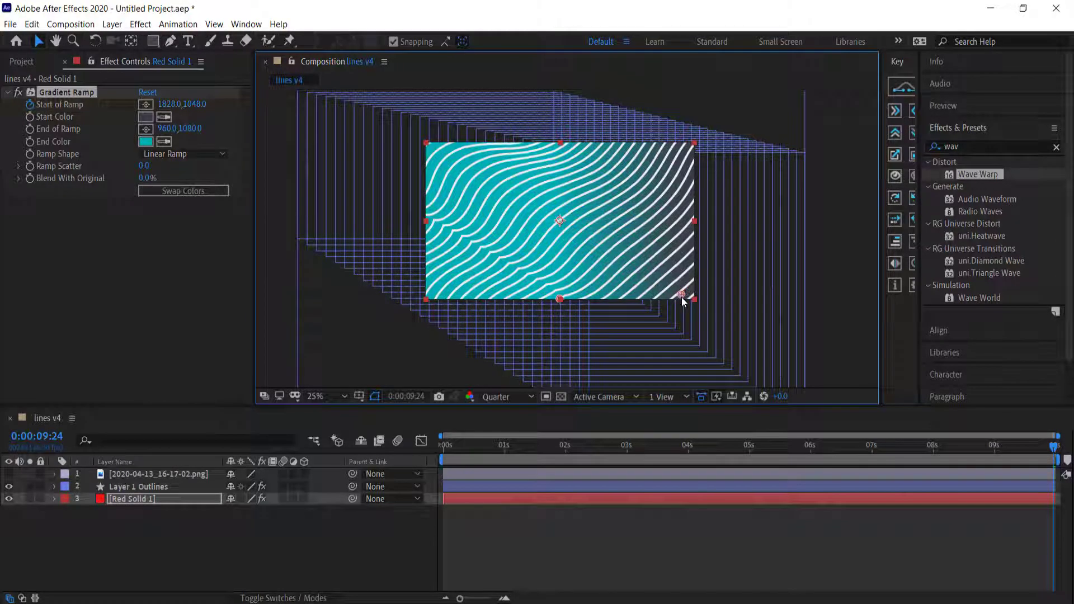
Step: Preview the sweeping gradient animation from the start
{"action": "left_click_drag", "start_coordinate": [1051, 451], "coordinate": [444, 447]}
{"action": "key", "text": "space"}
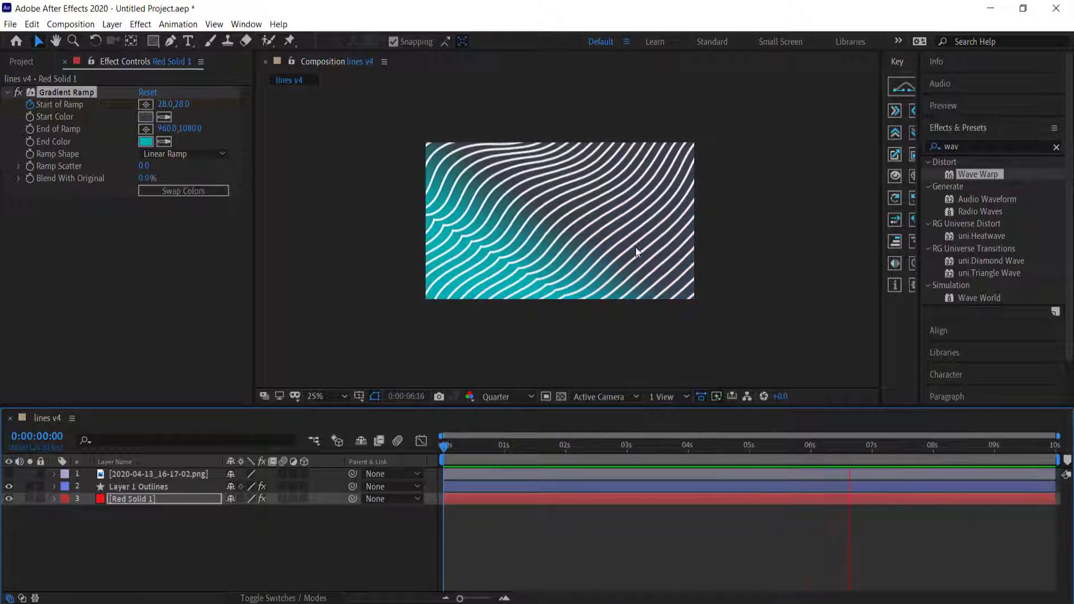
{"action": "key", "text": "space"}
{"action": "key", "text": "Home"}
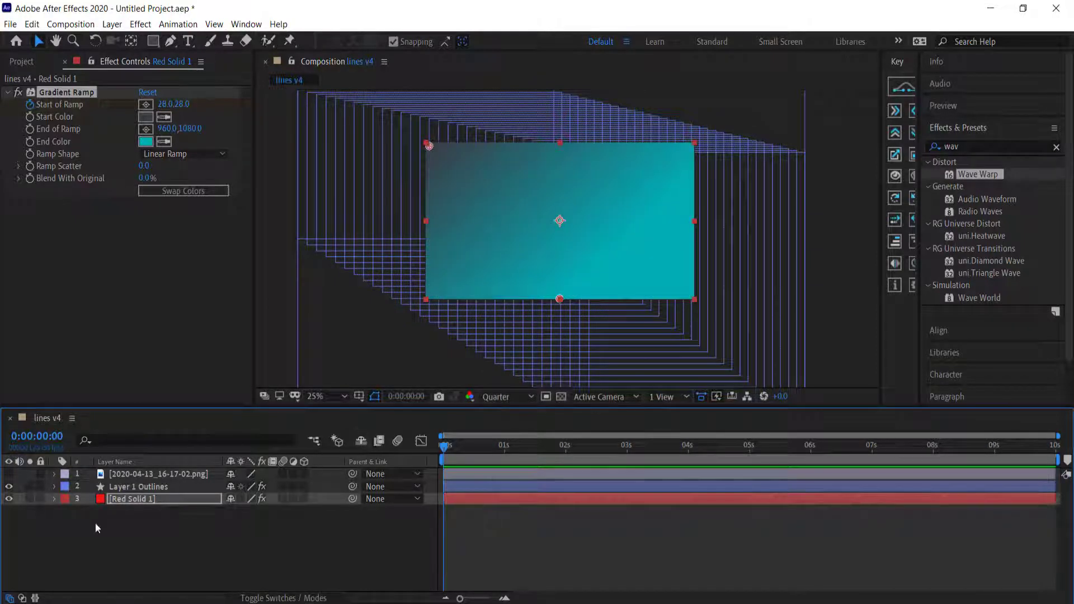
{"action": "left_click", "coordinate": [96, 517]}
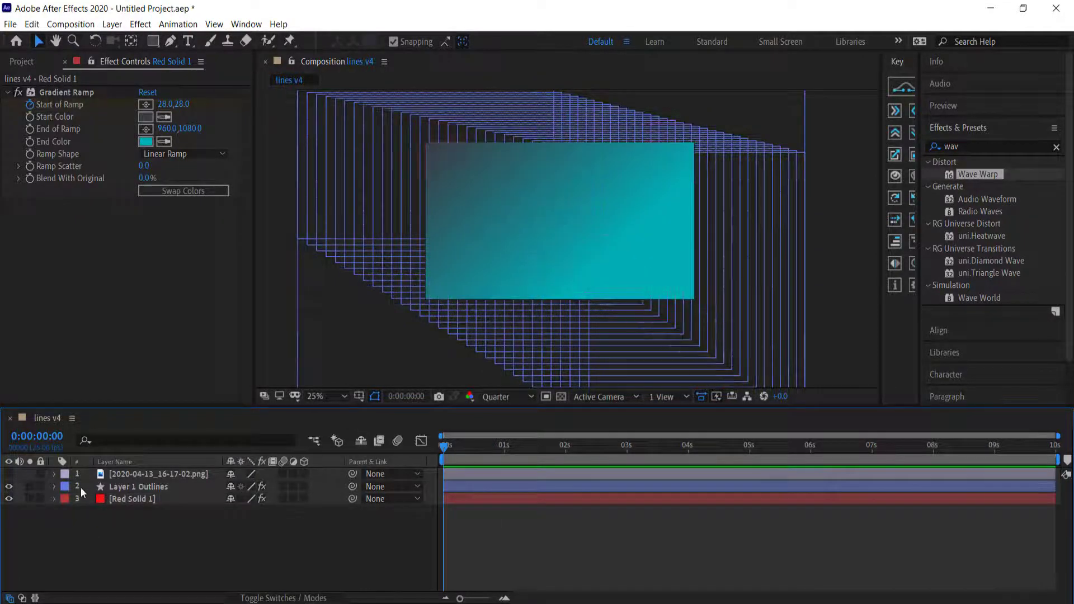
{"action": "left_click_drag", "start_coordinate": [441, 460], "coordinate": [507, 460]}
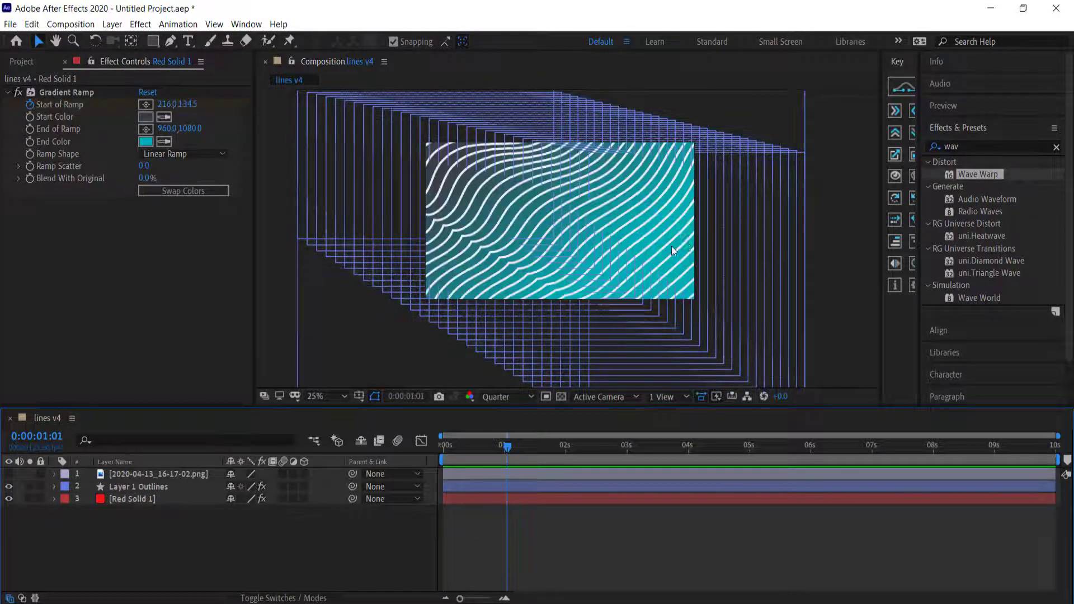
Step: Draw a rectangle with the Rectangle Tool over the centre of the background
{"action": "right_click", "coordinate": [129, 530]}
{"action": "mouse_move", "coordinate": [188, 398]}
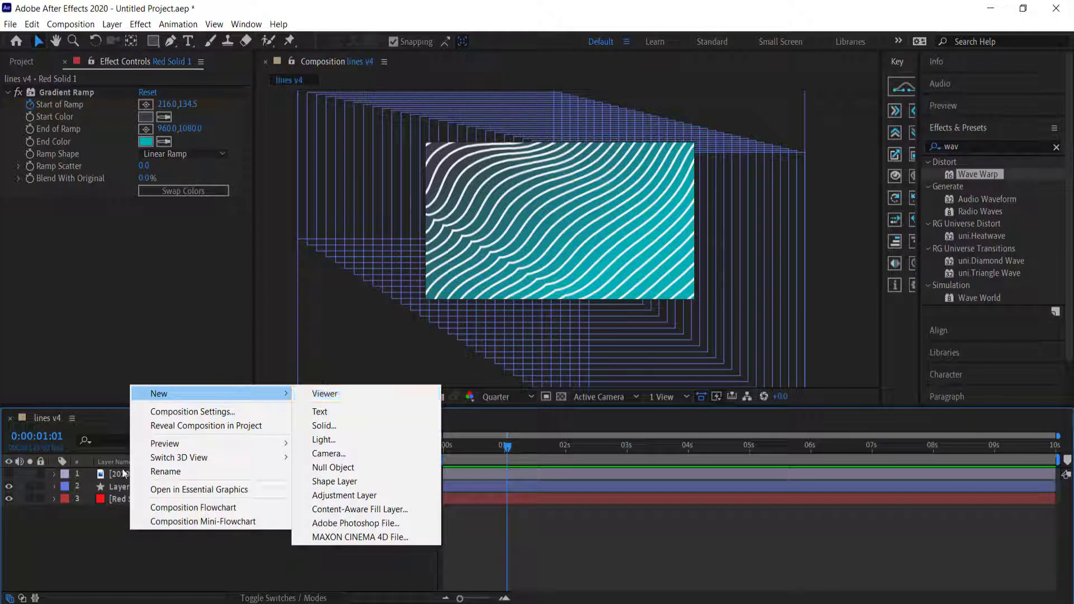
{"action": "left_click", "coordinate": [98, 566]}
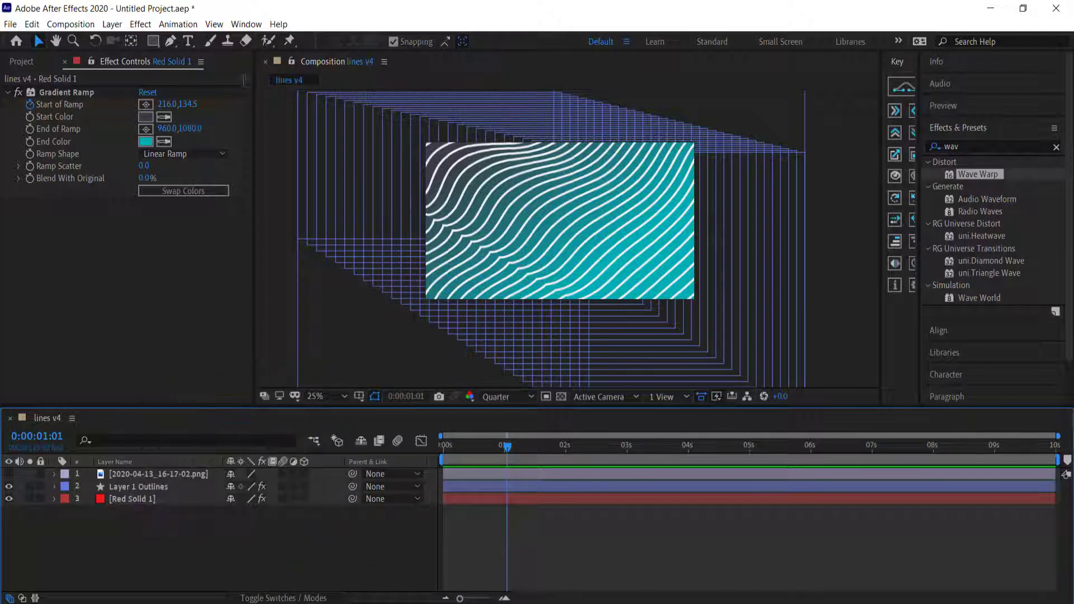
{"action": "left_click", "coordinate": [149, 41]}
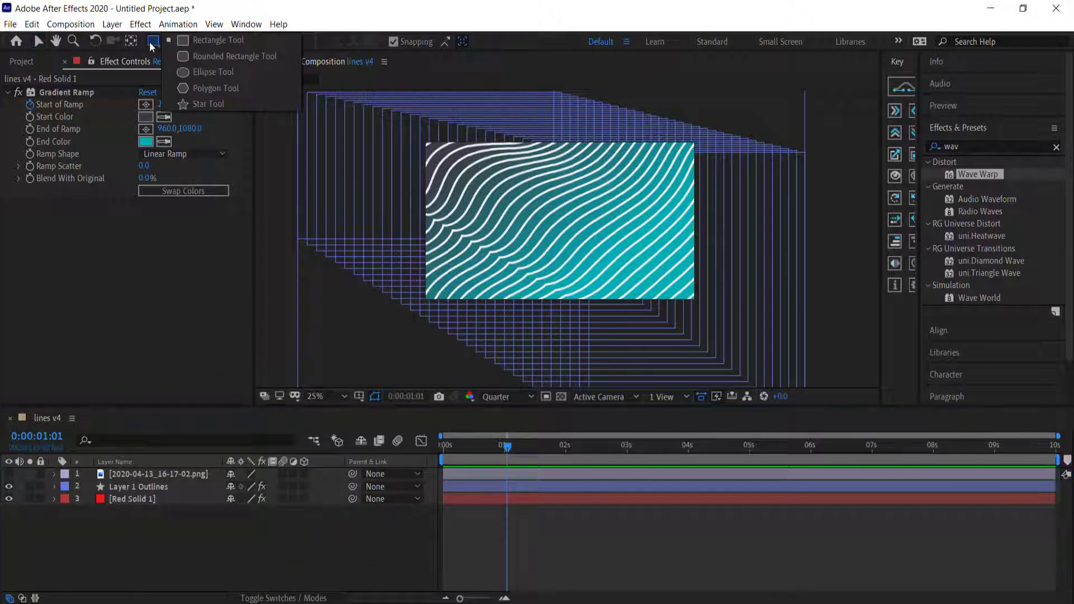
{"action": "left_click", "coordinate": [196, 40]}
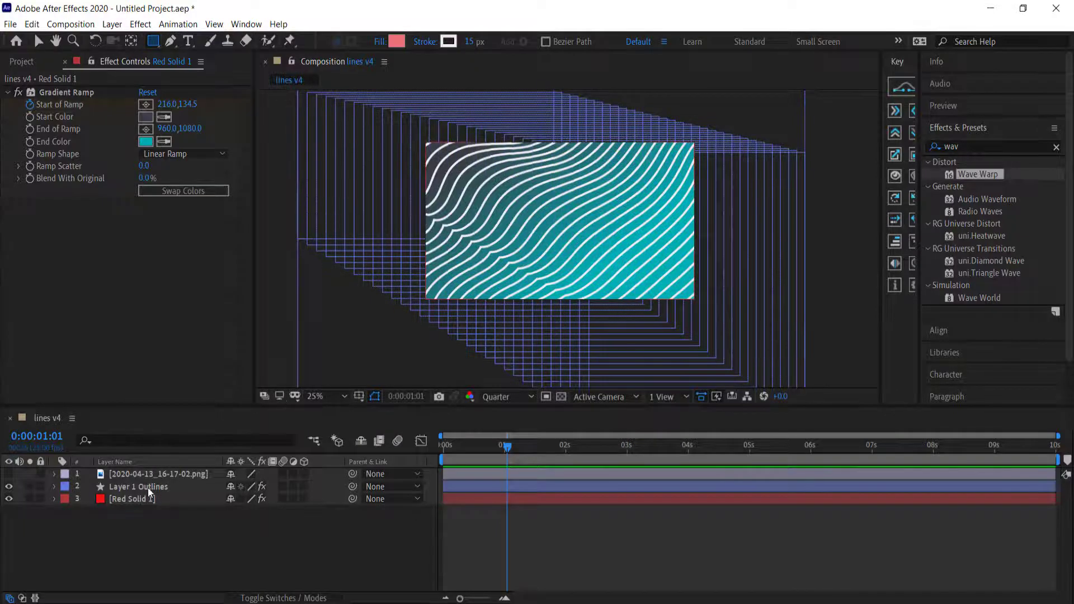
{"action": "left_click_drag", "start_coordinate": [499, 199], "coordinate": [643, 251]}
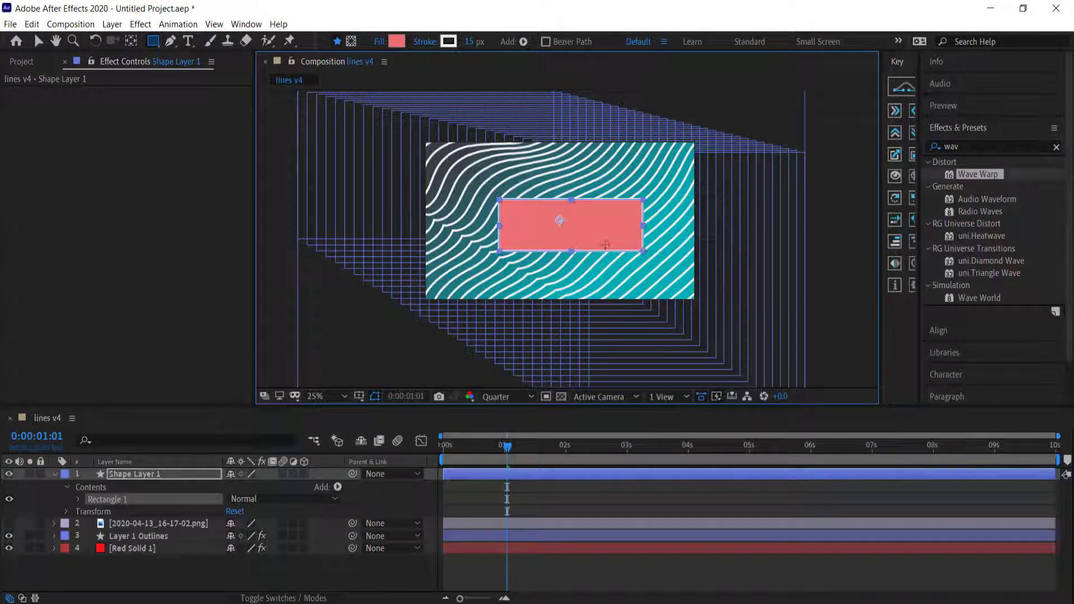
Step: Centre the rectangle's anchor point and align it horizontally and vertically in the composition
{"action": "double_click", "coordinate": [132, 44], "text": "ctrl"}
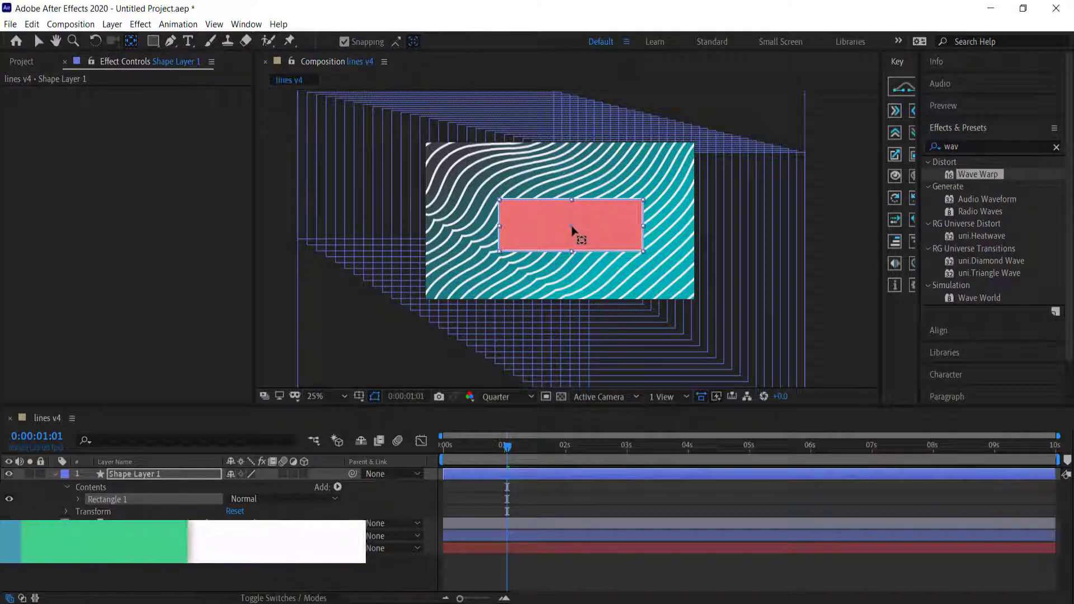
{"action": "left_click", "coordinate": [954, 333]}
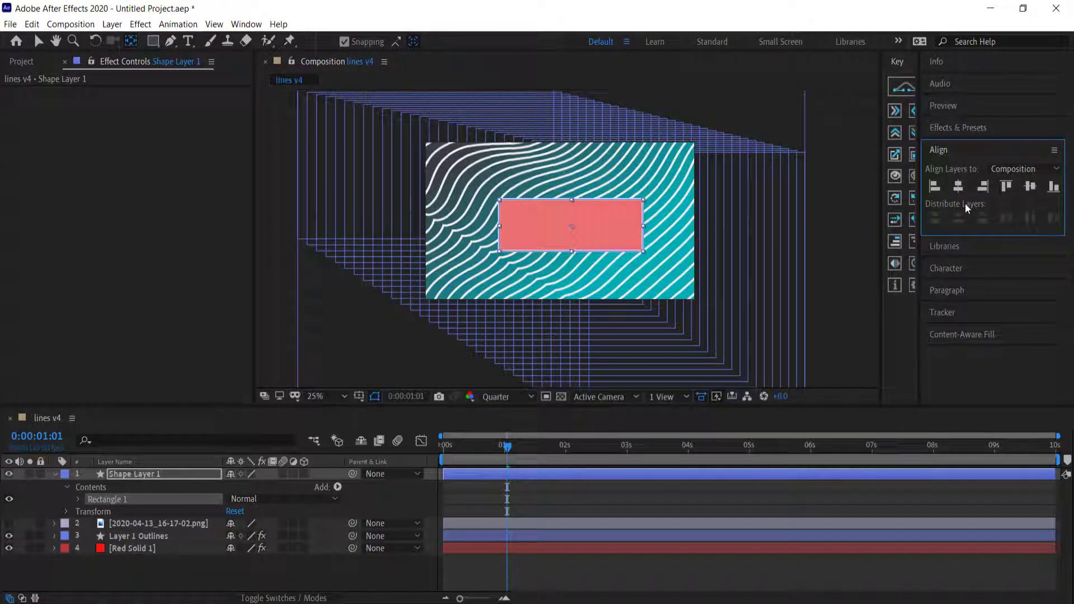
{"action": "left_click", "coordinate": [958, 186]}
{"action": "left_click", "coordinate": [1029, 186]}
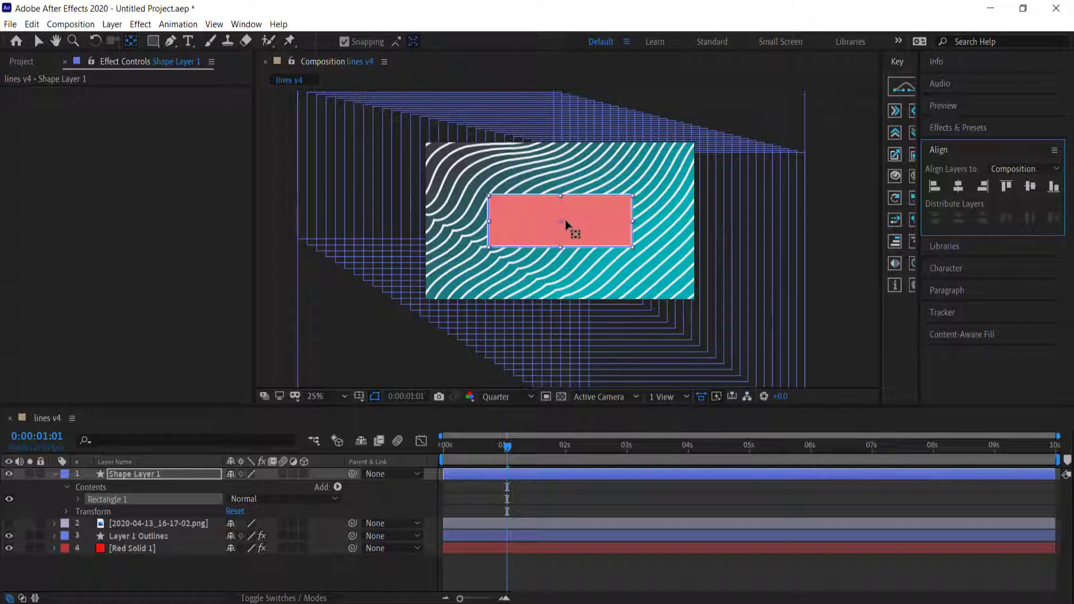
{"action": "left_click", "coordinate": [152, 474]}
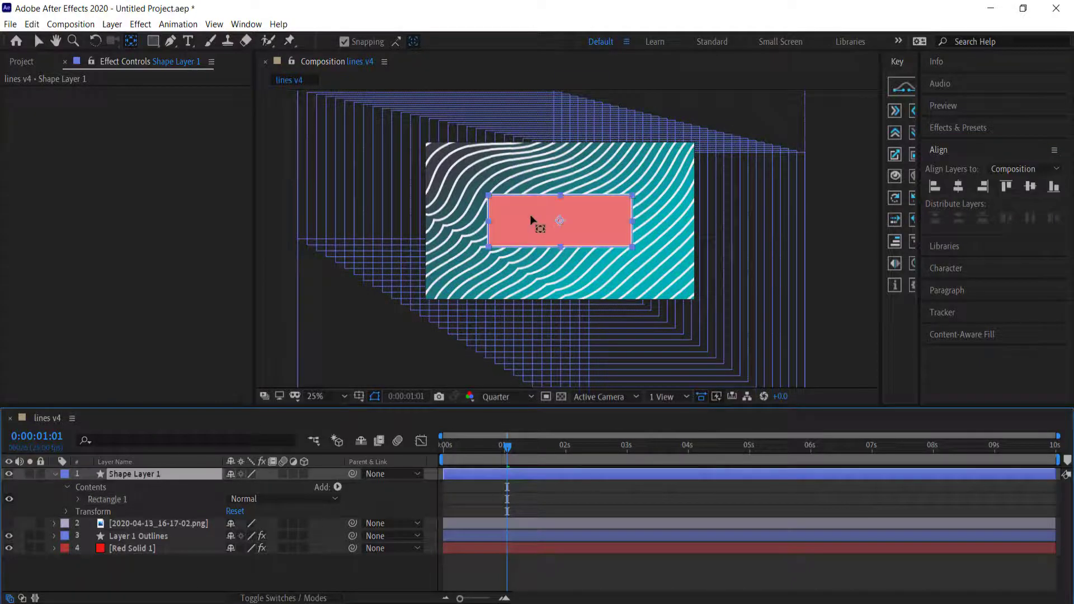
Step: Set the rectangle's stroke to None
{"action": "left_click", "coordinate": [38, 45]}
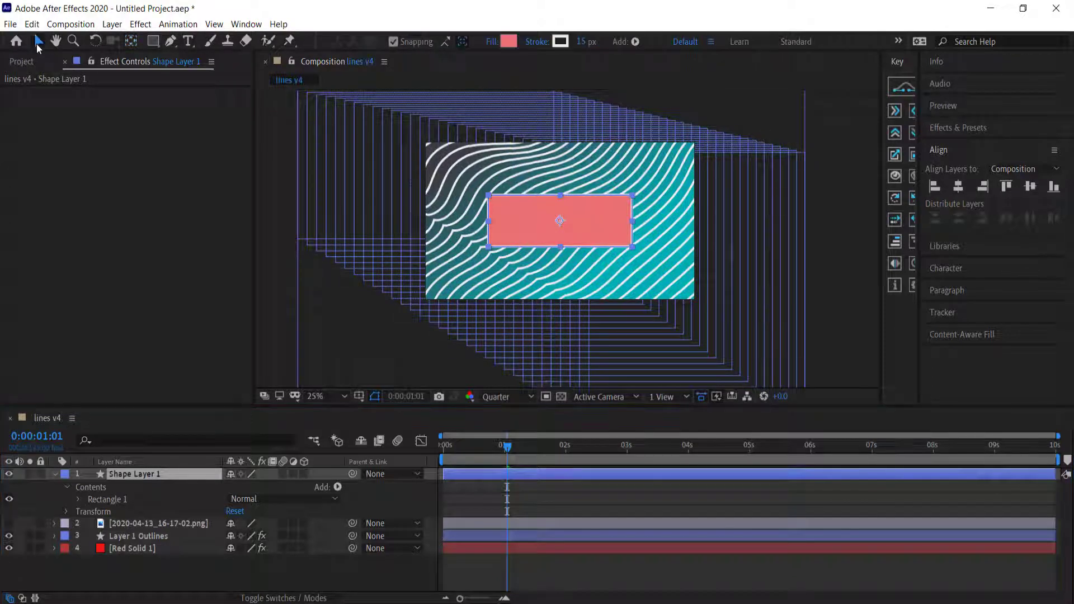
{"action": "left_click", "coordinate": [560, 40]}
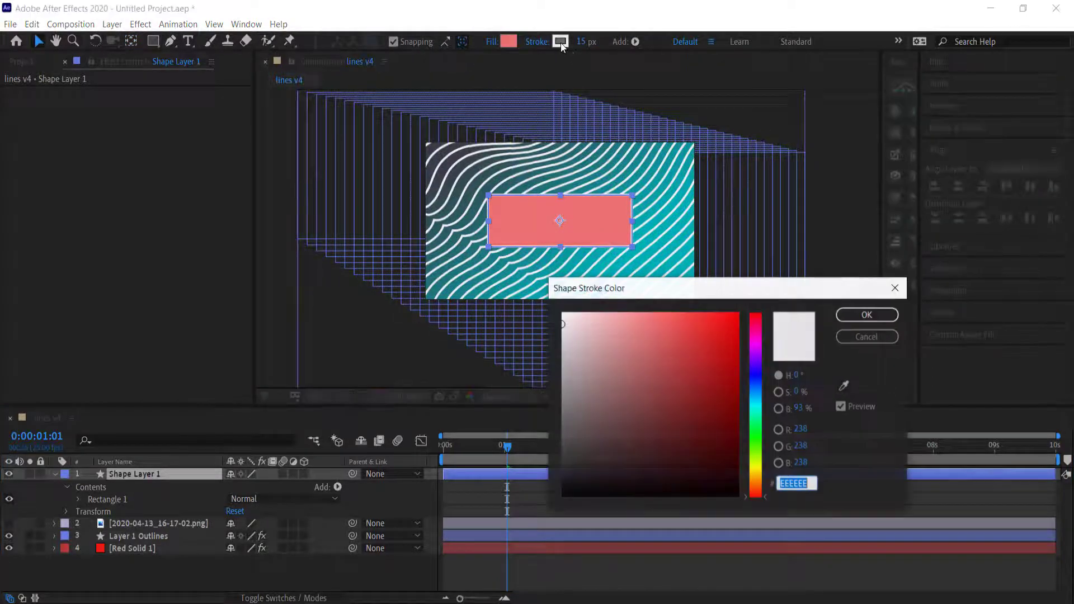
{"action": "left_click", "coordinate": [861, 337]}
{"action": "left_click", "coordinate": [536, 42]}
{"action": "left_click", "coordinate": [466, 270]}
{"action": "left_click", "coordinate": [514, 353]}
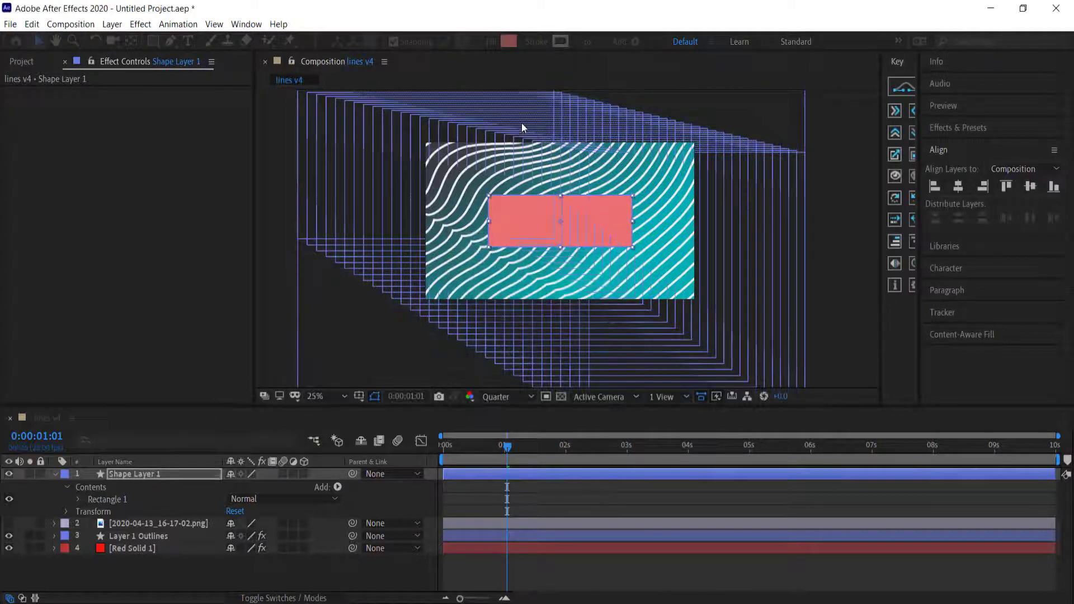
Step: Show the palette image and eyedropper the dark #222831 as the rectangle's fill
{"action": "left_click", "coordinate": [9, 522]}
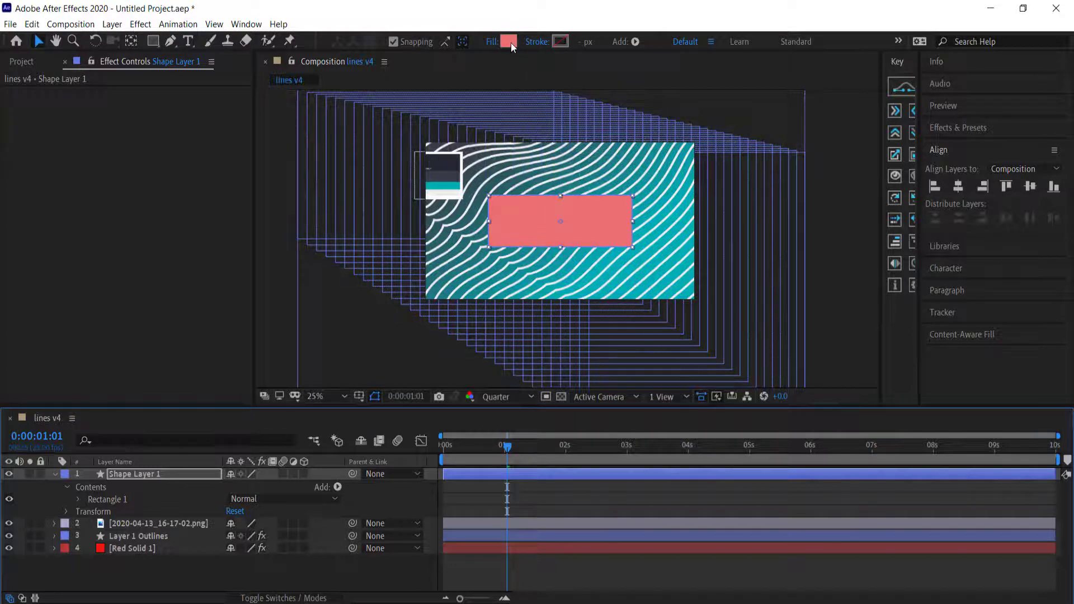
{"action": "left_click", "coordinate": [509, 42]}
{"action": "left_click", "coordinate": [844, 385]}
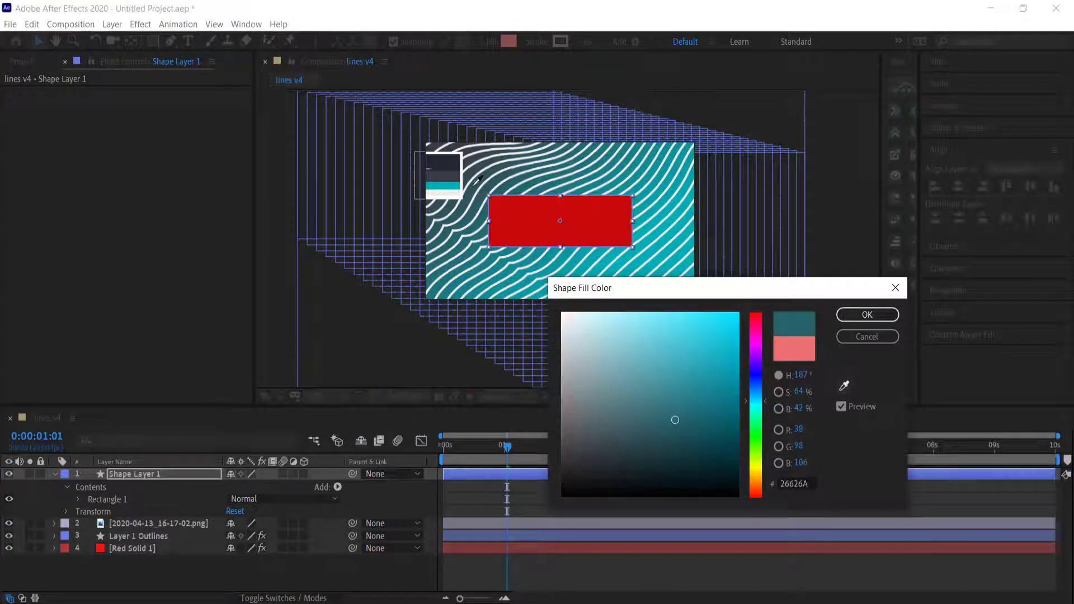
{"action": "left_click", "coordinate": [452, 157]}
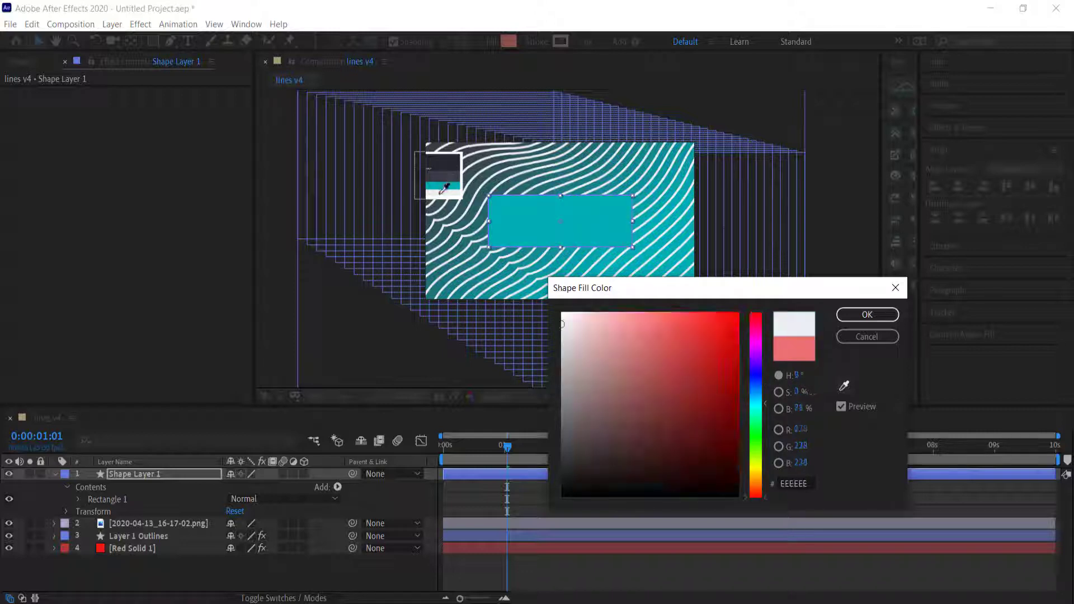
{"action": "left_click", "coordinate": [445, 155]}
{"action": "left_click", "coordinate": [867, 315]}
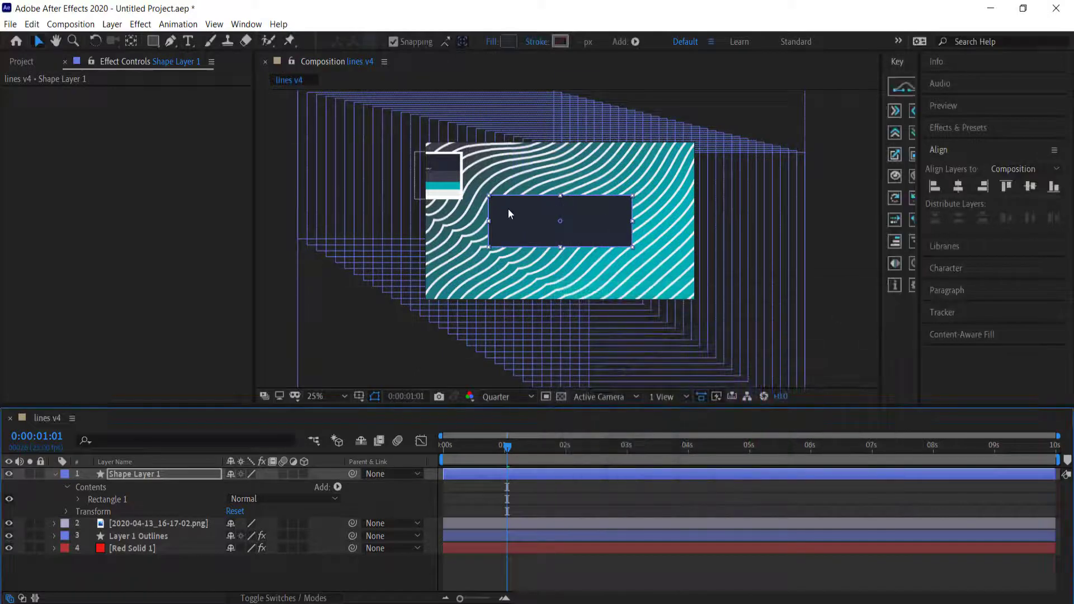
Step: Add a text layer reading 'Animated Background' and set its font to Fjalla One
{"action": "right_click", "coordinate": [236, 568]}
{"action": "mouse_move", "coordinate": [280, 432]}
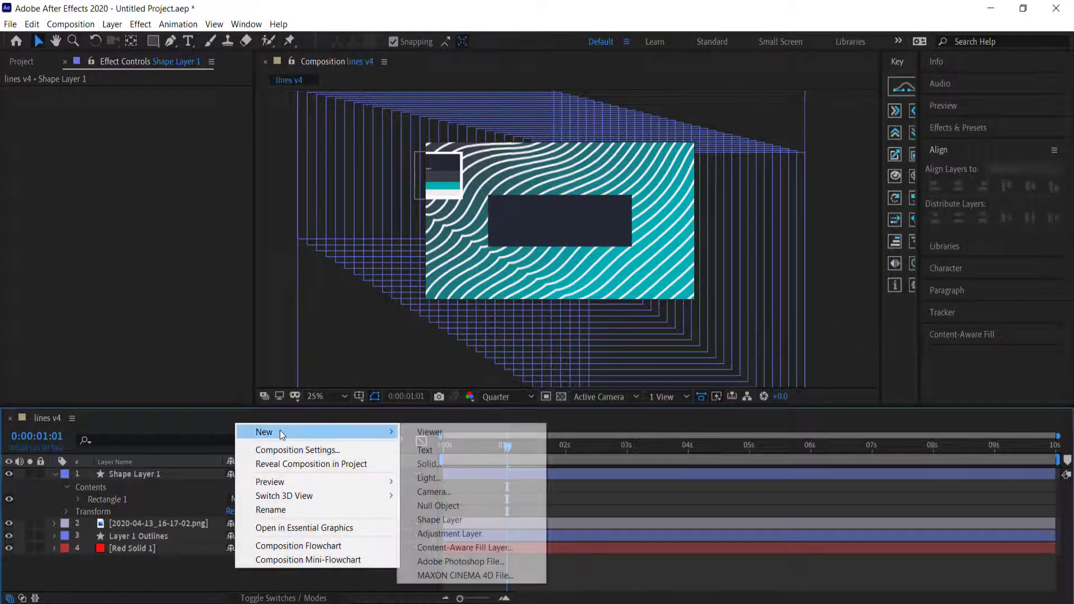
{"action": "left_click", "coordinate": [460, 452]}
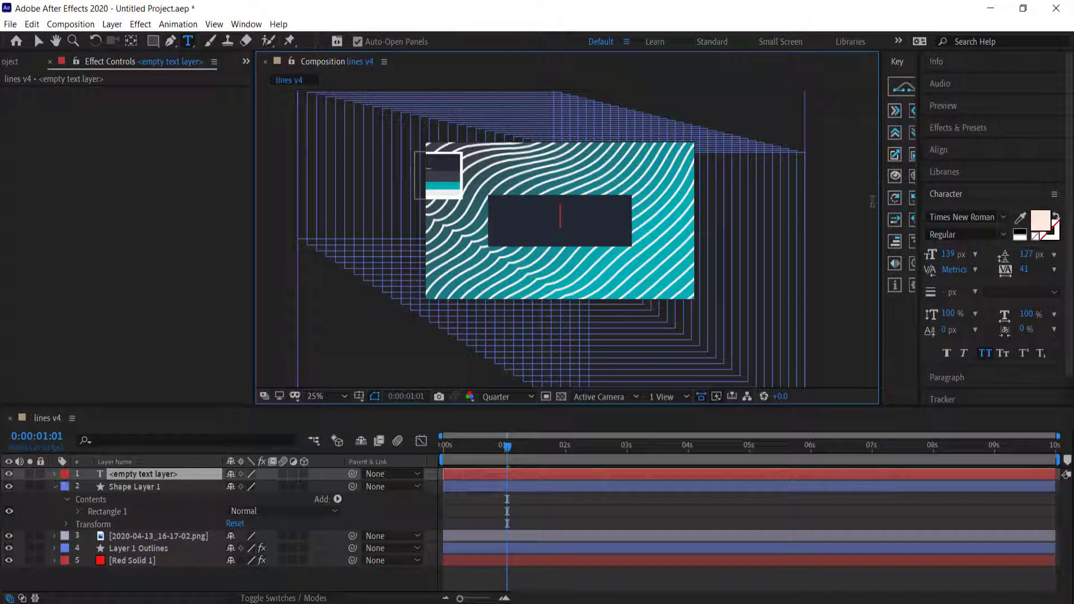
{"action": "type", "text": "Animated"}
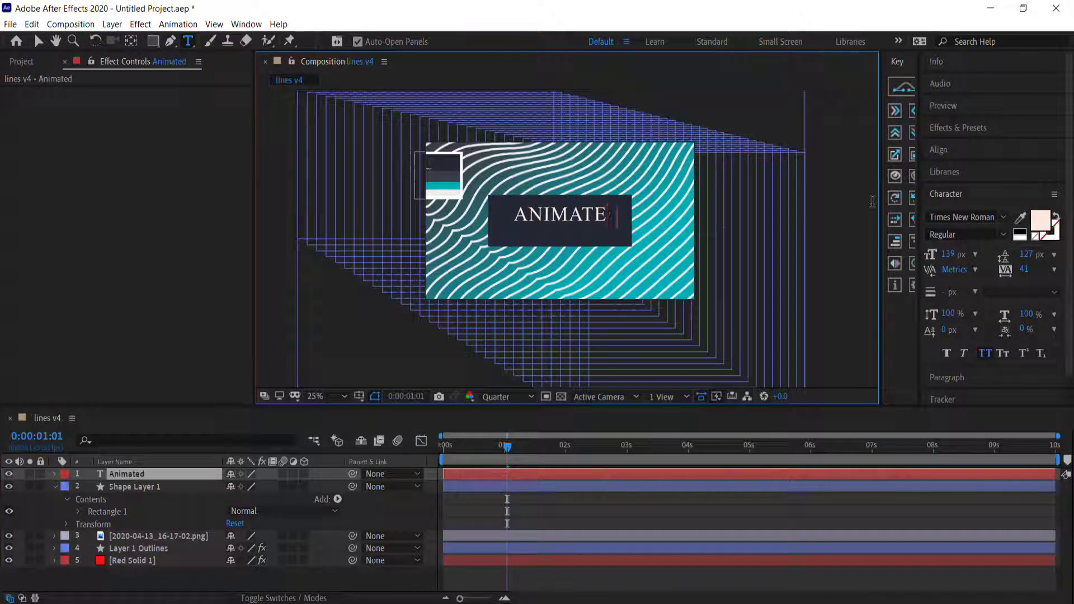
{"action": "type", "text": " Background"}
{"action": "key", "text": "ctrl+a"}
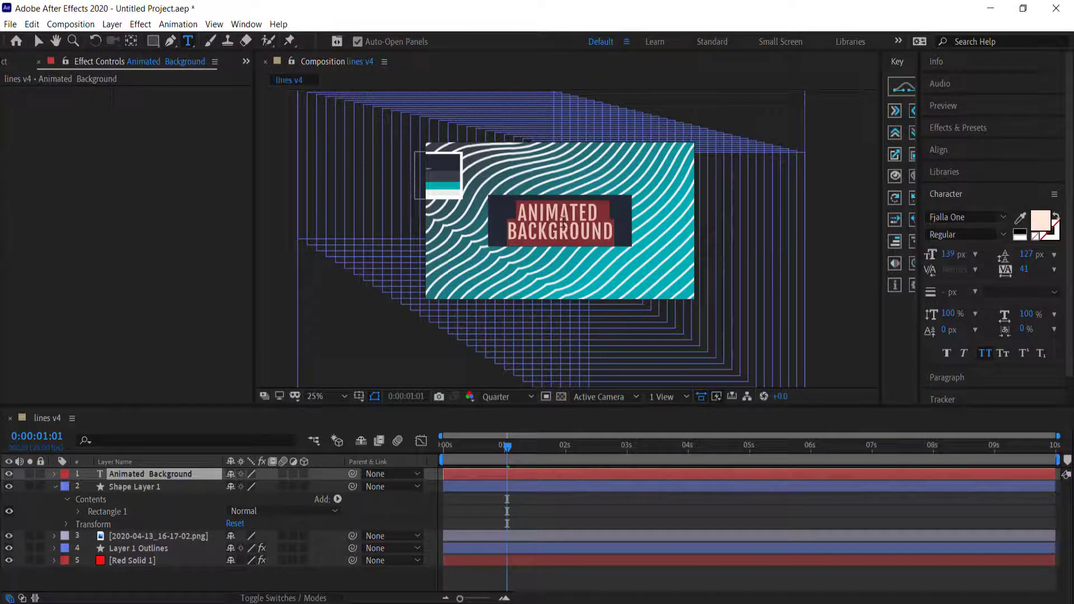
Step: Align the title vertically to centre it on the dark box
{"action": "left_click", "coordinate": [42, 44]}
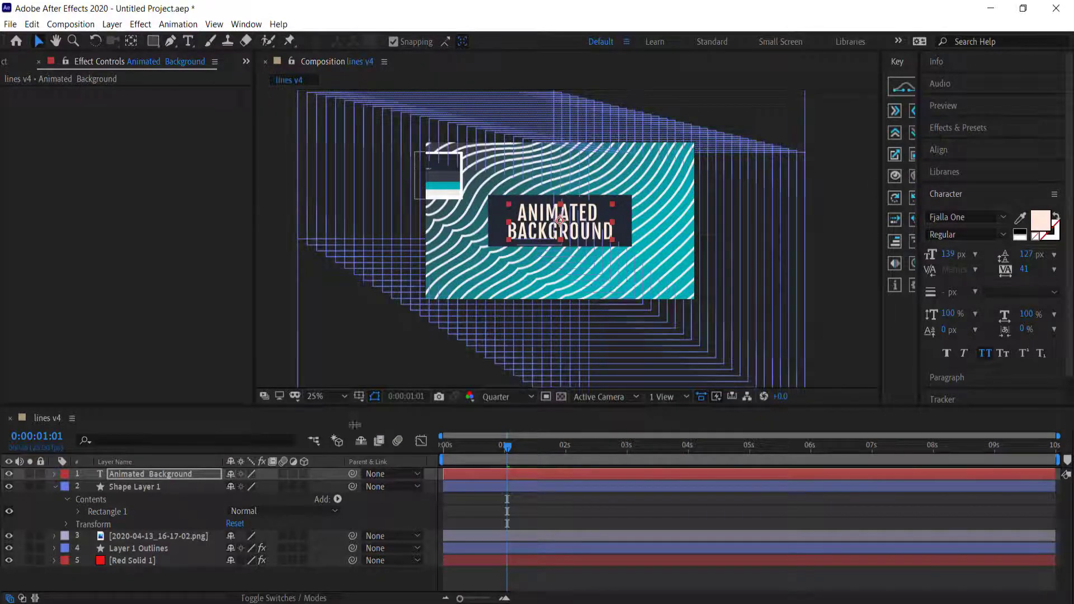
{"action": "left_click", "coordinate": [940, 150]}
{"action": "left_click", "coordinate": [1030, 187]}
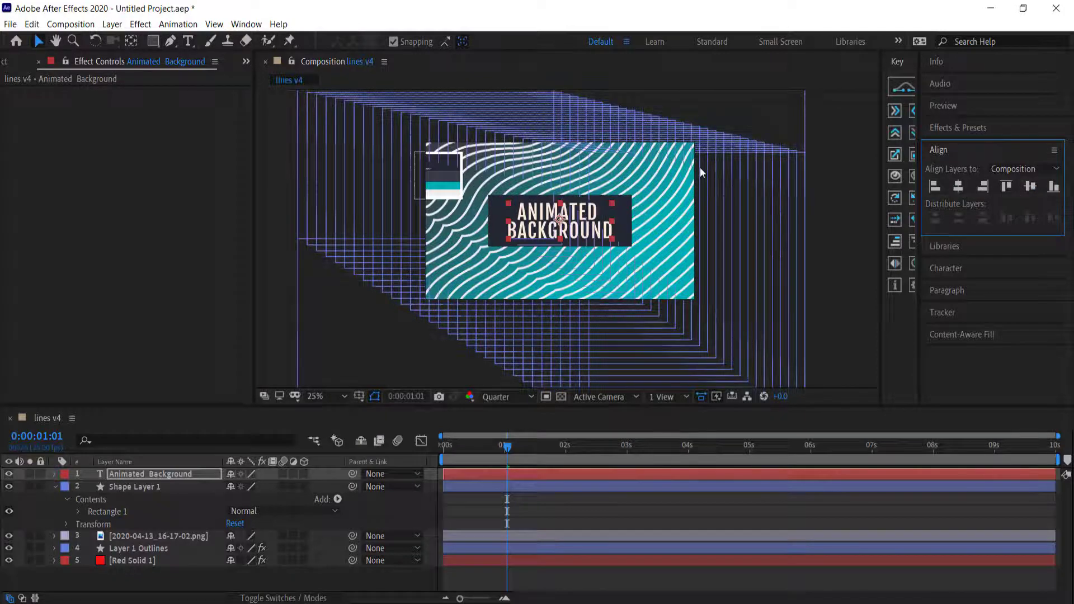
{"action": "left_click", "coordinate": [145, 485]}
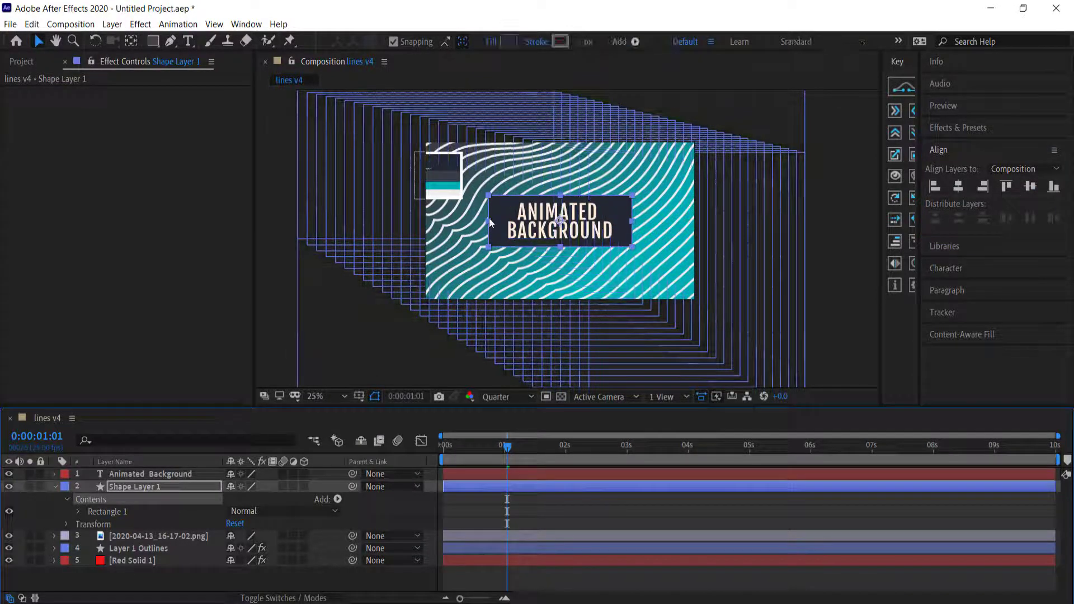
Step: Drag the dark box's side and bottom inward to hug the title, then return to 0:00
{"action": "left_click_drag", "start_coordinate": [490, 220], "coordinate": [500, 226]}
{"action": "left_click_drag", "start_coordinate": [559, 246], "coordinate": [559, 242]}
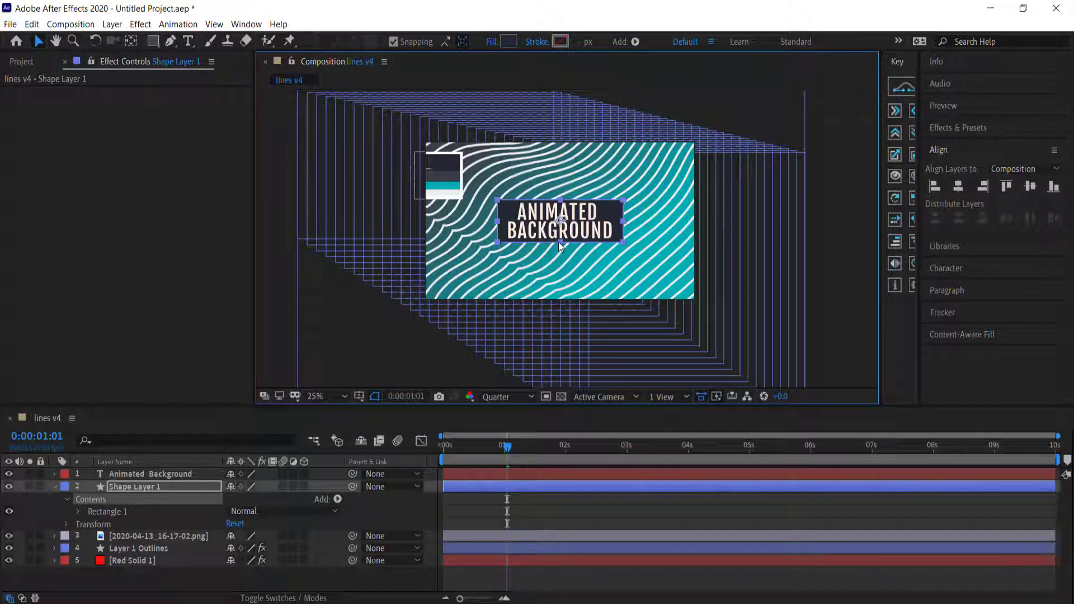
{"action": "left_click", "coordinate": [272, 234]}
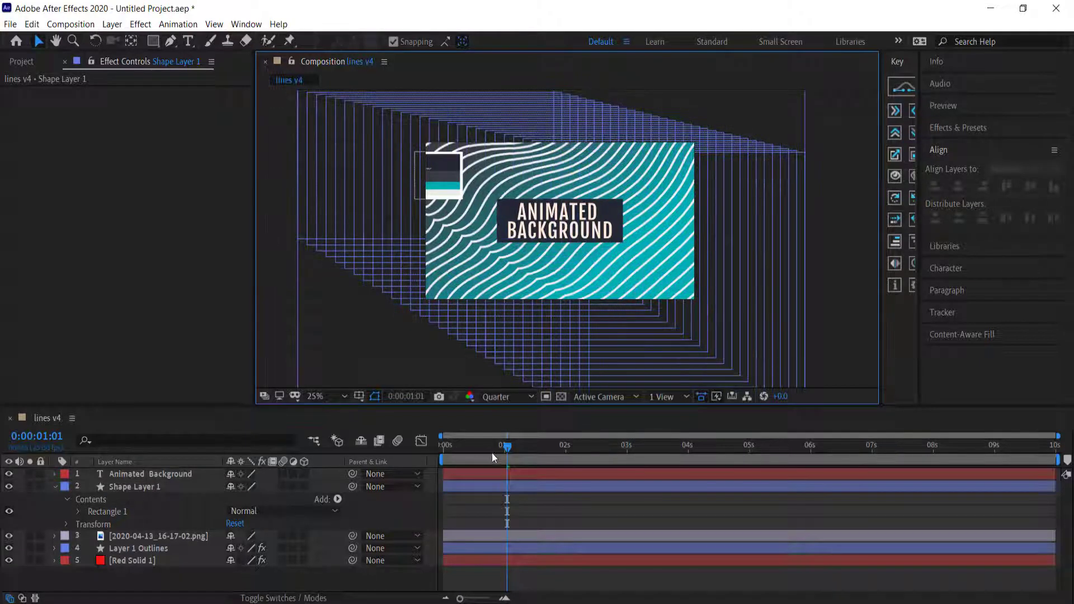
{"action": "left_click_drag", "start_coordinate": [507, 447], "coordinate": [415, 445]}
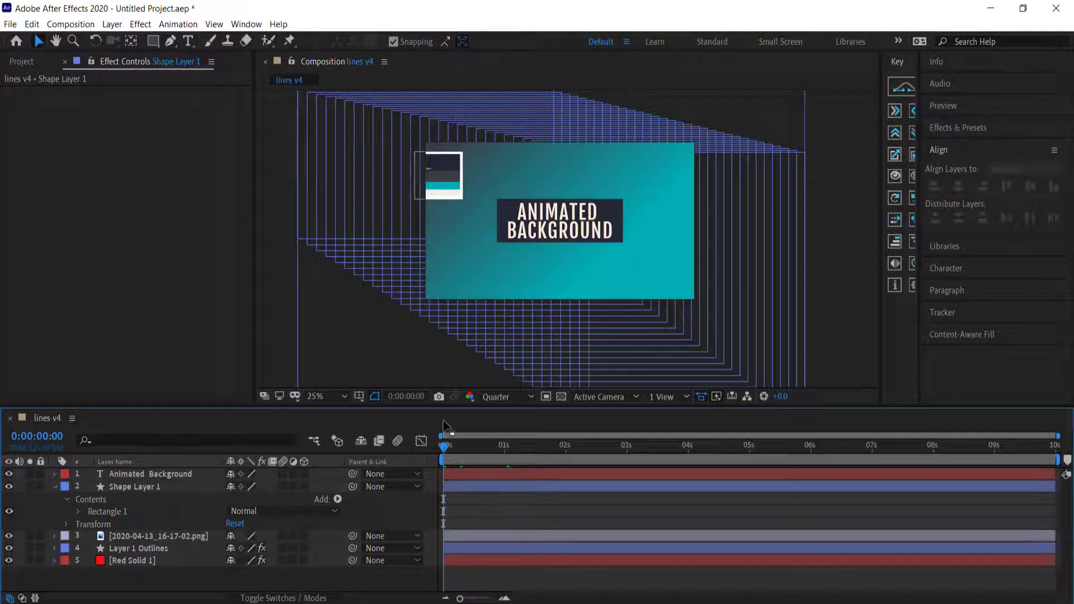
{"action": "left_click", "coordinate": [143, 487]}
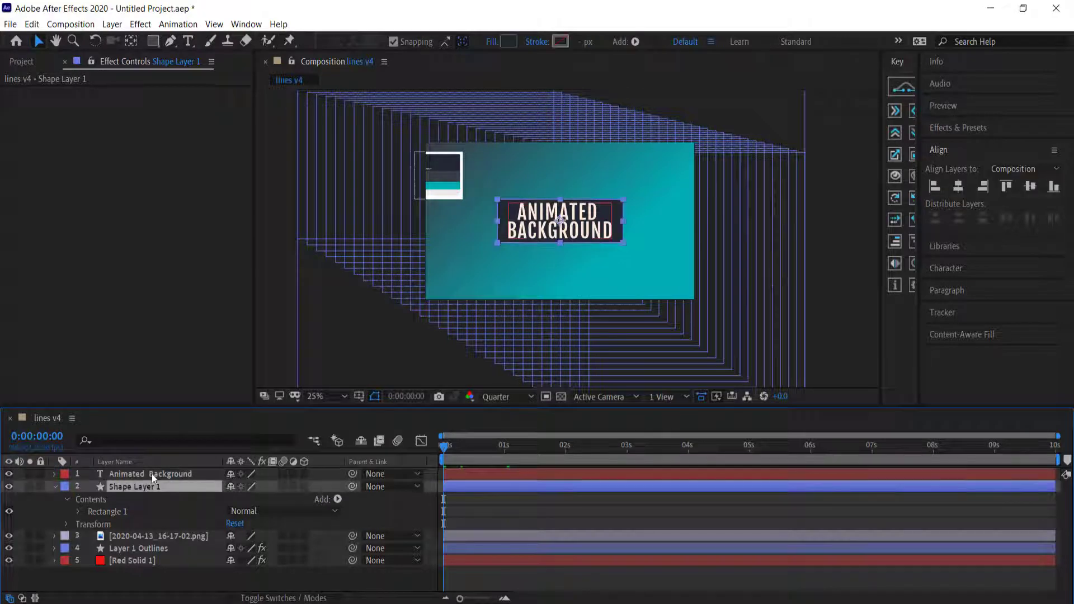
Step: Pre-compose the title and dark box into 'TEXTBOX' and preview the composition
{"action": "left_click", "coordinate": [152, 474], "text": "shift"}
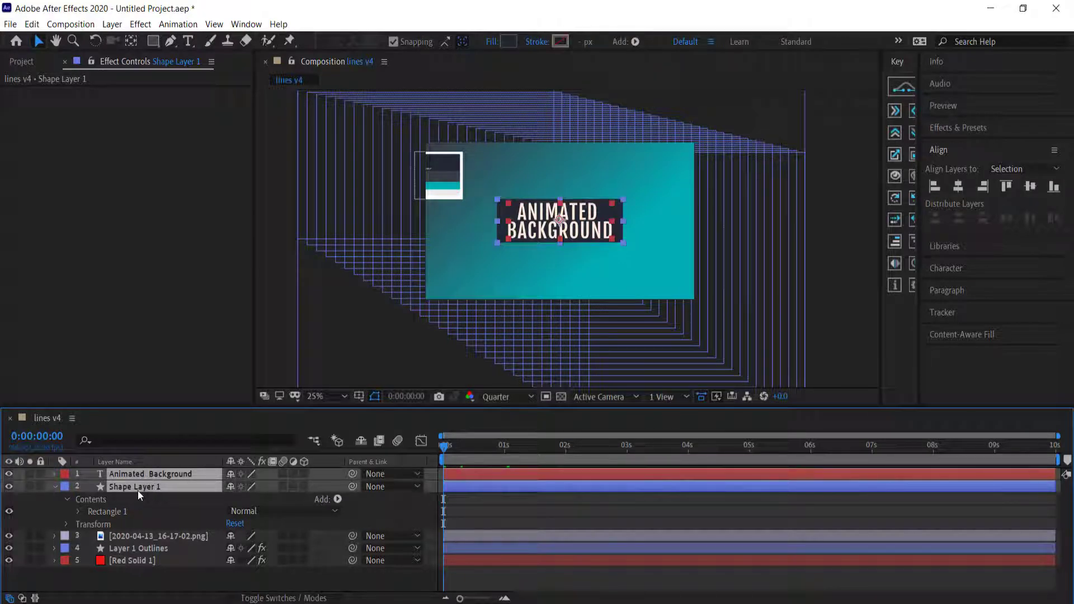
{"action": "right_click", "coordinate": [146, 488]}
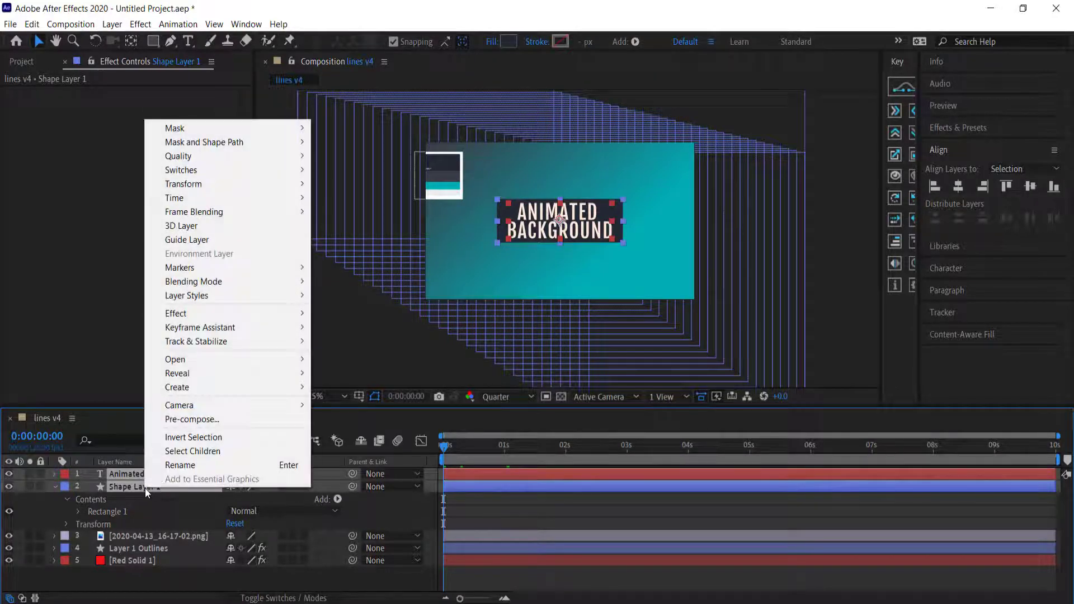
{"action": "left_click", "coordinate": [213, 419]}
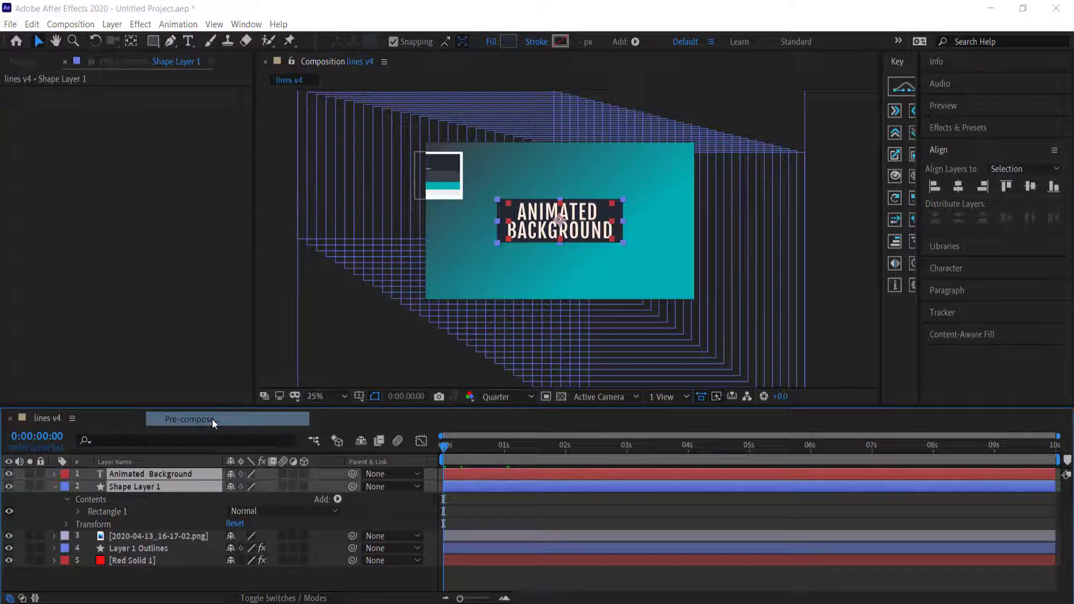
{"action": "type", "text": "TEXTBOX"}
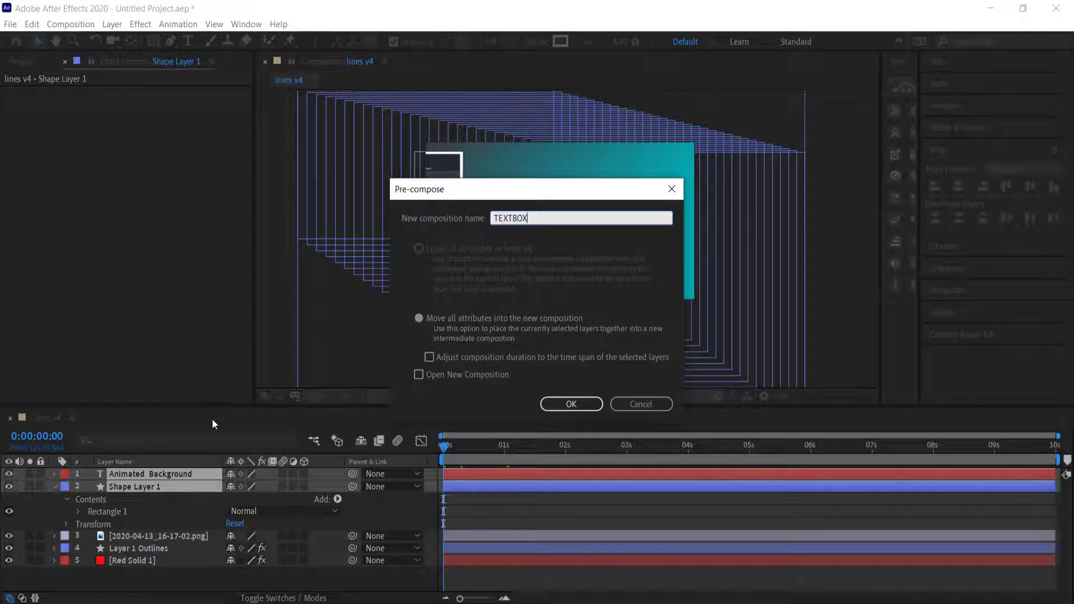
{"action": "key", "text": "Return"}
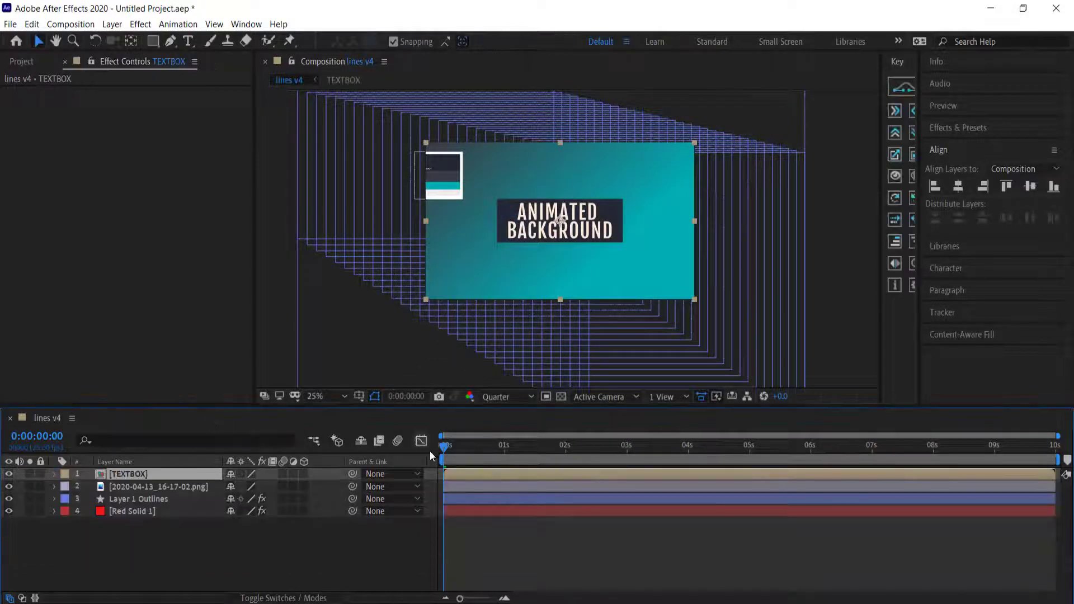
{"action": "key", "text": "space"}
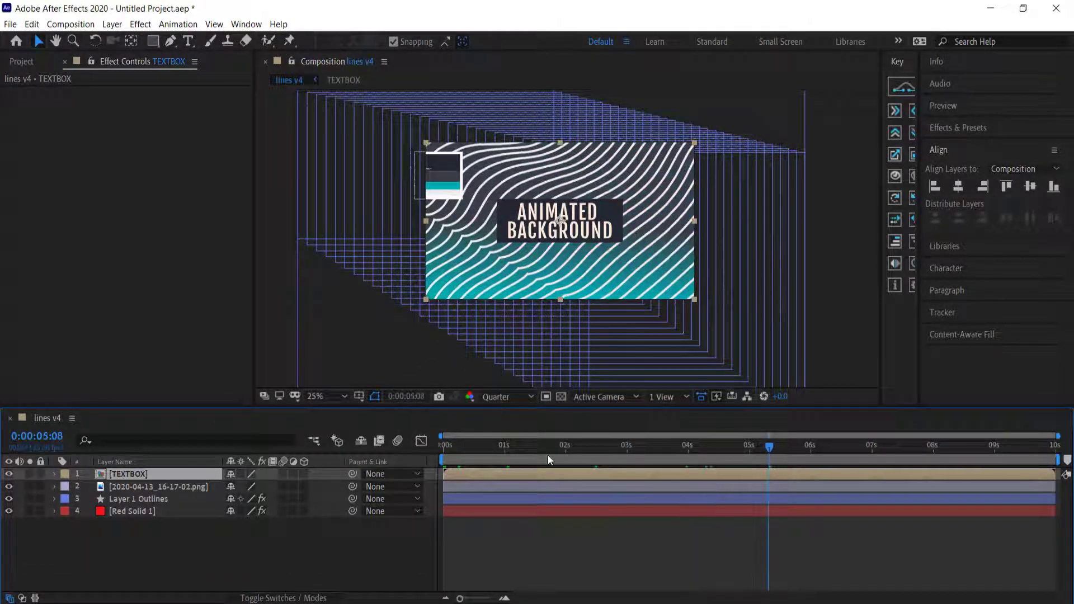
Step: Stop the preview, return to 0:00, and show only the TEXTBOX layer's Scale (100%)
{"action": "key", "text": "space"}
{"action": "key", "text": "space"}
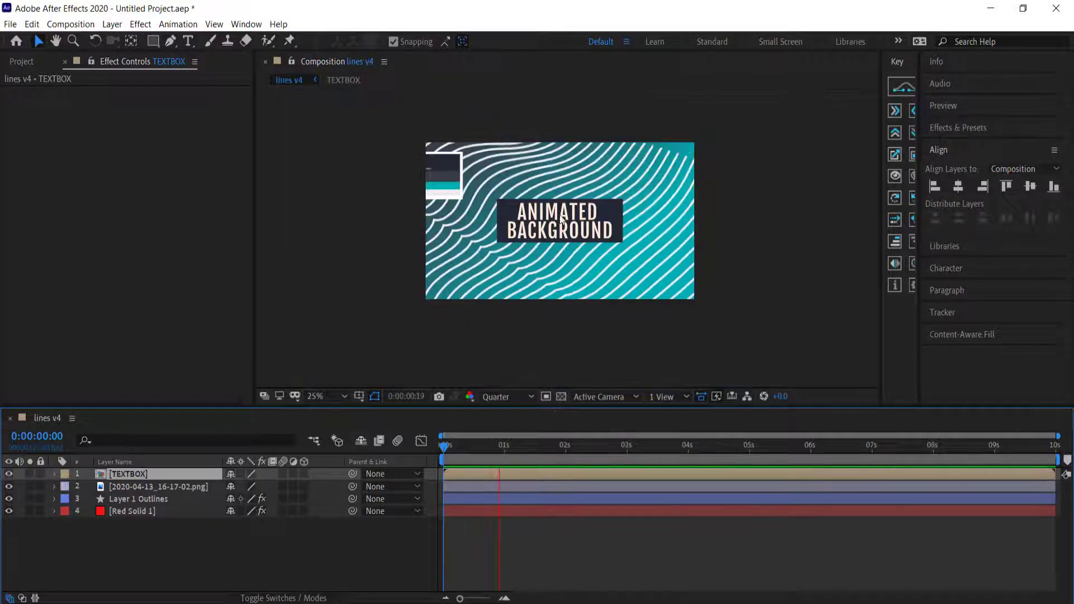
{"action": "left_click_drag", "start_coordinate": [575, 448], "coordinate": [520, 448]}
{"action": "left_click", "coordinate": [439, 451]}
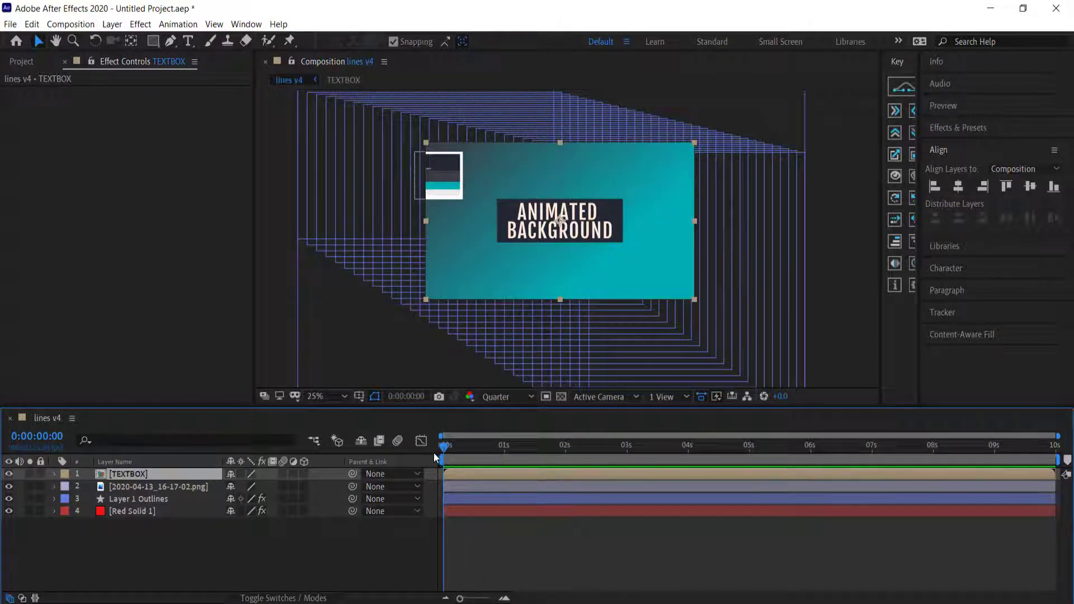
{"action": "key", "text": "s"}
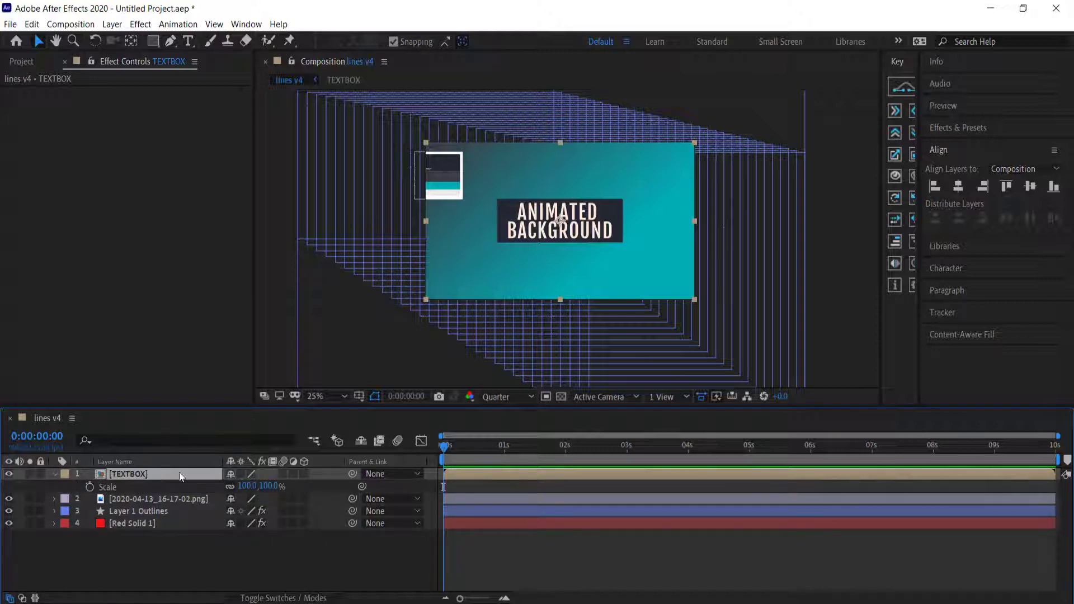
Step: Start Scale keyframing on TEXTBOX and set Scale to 0% at the first frame
{"action": "left_click", "coordinate": [90, 488]}
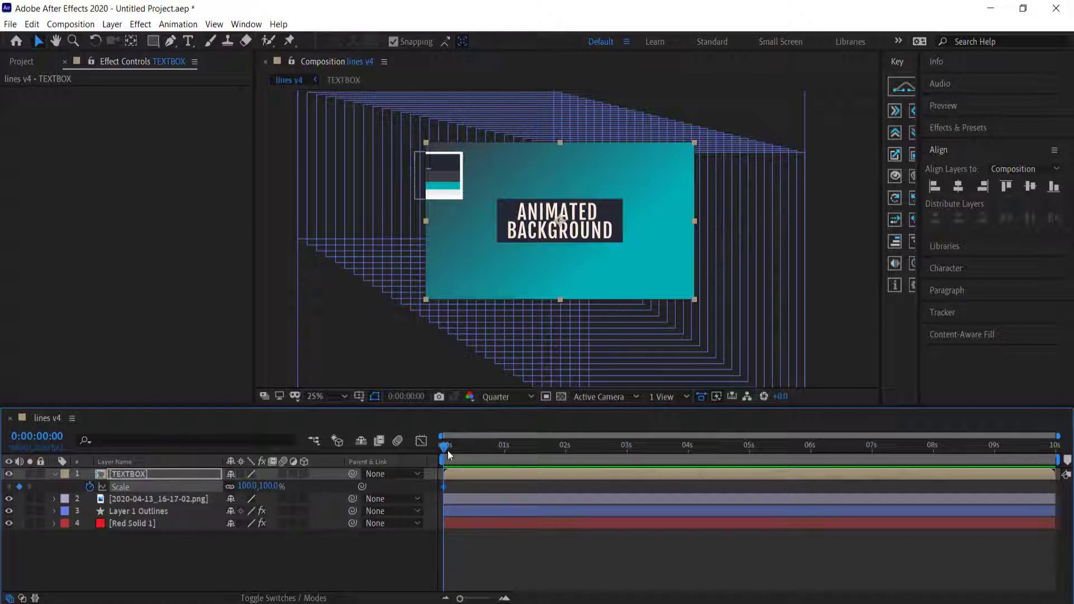
{"action": "scroll", "coordinate": [465, 457], "scroll_direction": "up", "scroll_amount": 5}
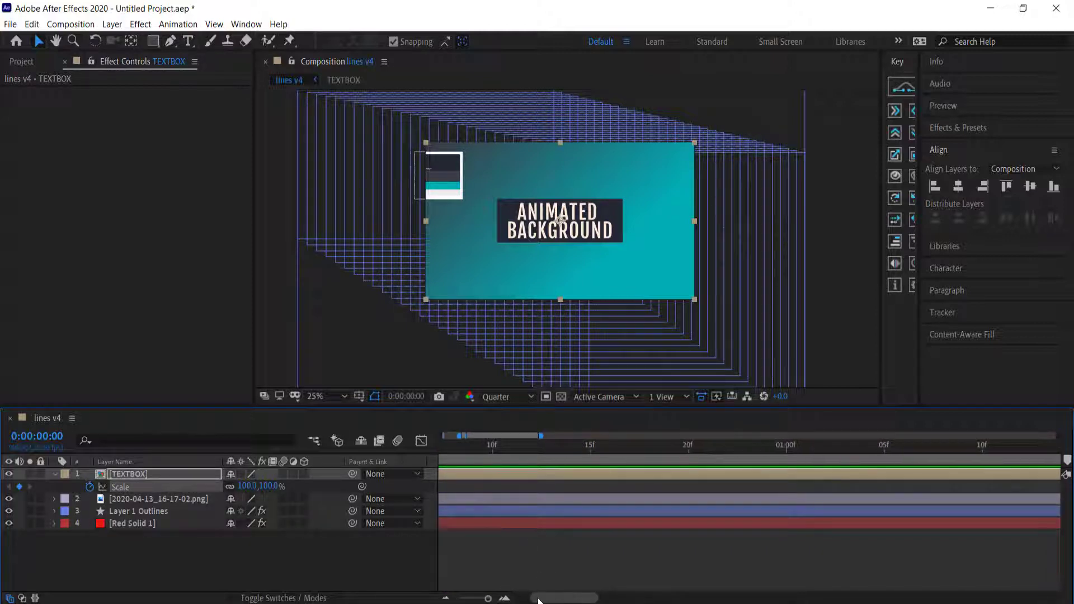
{"action": "left_click_drag", "start_coordinate": [544, 601], "coordinate": [523, 600]}
{"action": "left_click_drag", "start_coordinate": [446, 453], "coordinate": [642, 448]}
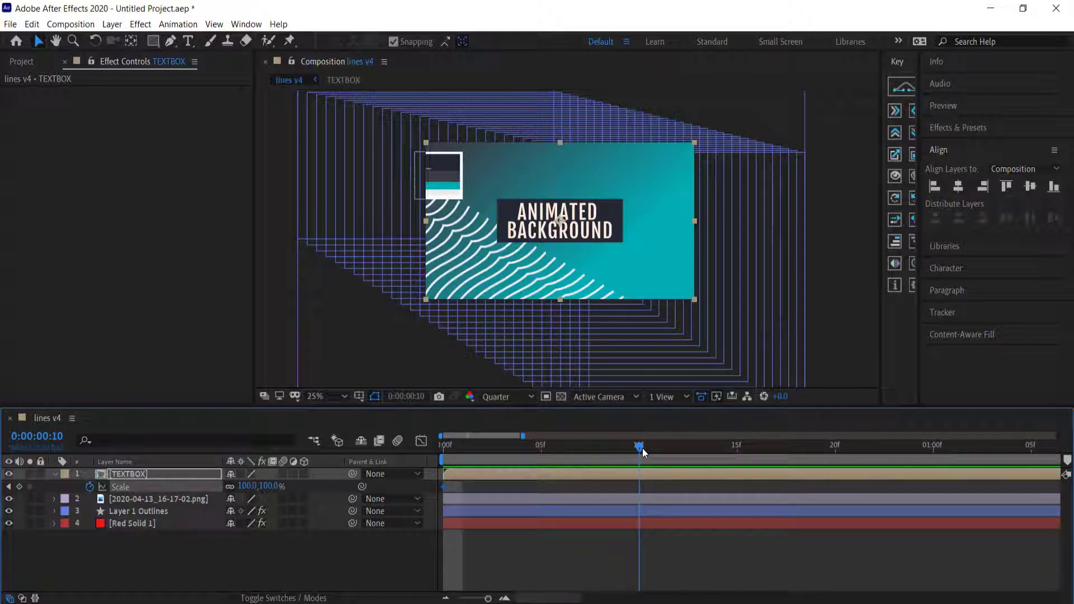
{"action": "key", "text": "Home"}
{"action": "left_click", "coordinate": [247, 486]}
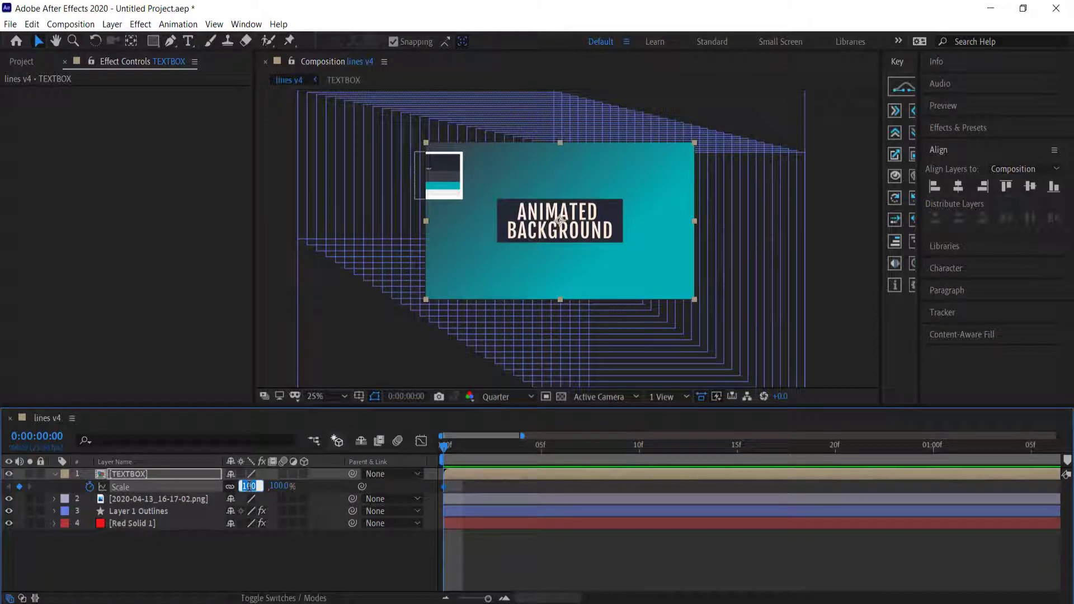
{"action": "type", "text": "0"}
{"action": "key", "text": "Return"}
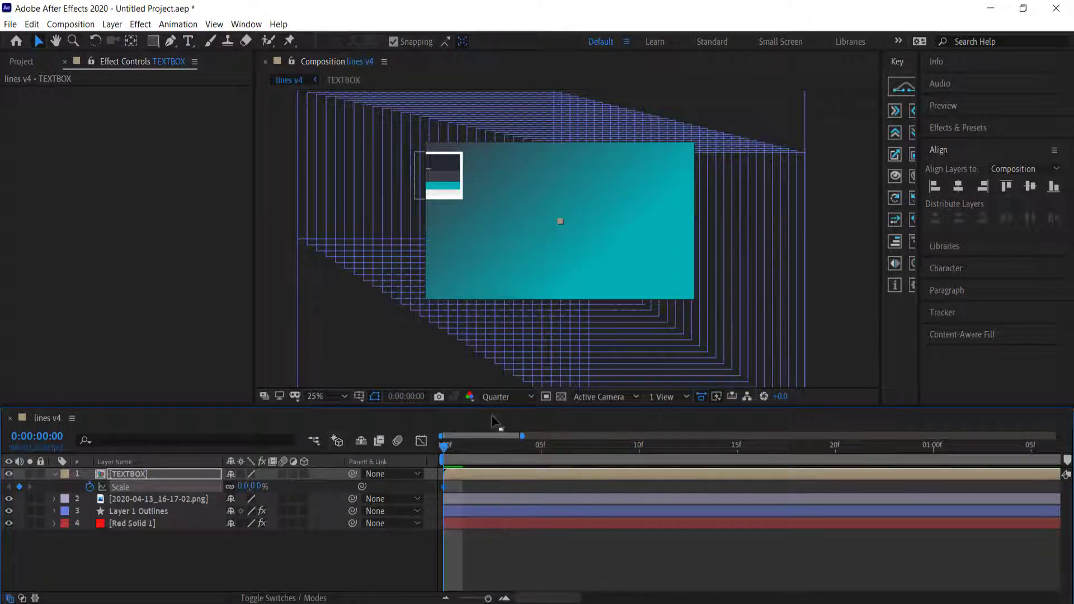
Step: Add Scale keyframes of 110% at frame 10 and 95% a few frames later
{"action": "left_click_drag", "start_coordinate": [507, 451], "coordinate": [645, 447]}
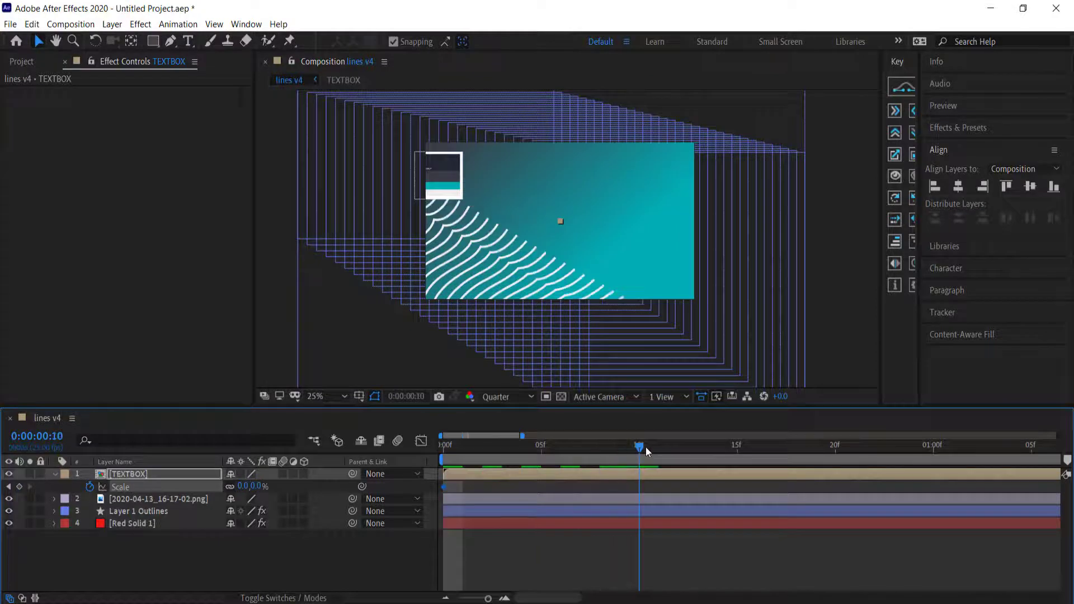
{"action": "left_click", "coordinate": [245, 486]}
{"action": "type", "text": "110"}
{"action": "key", "text": "Return"}
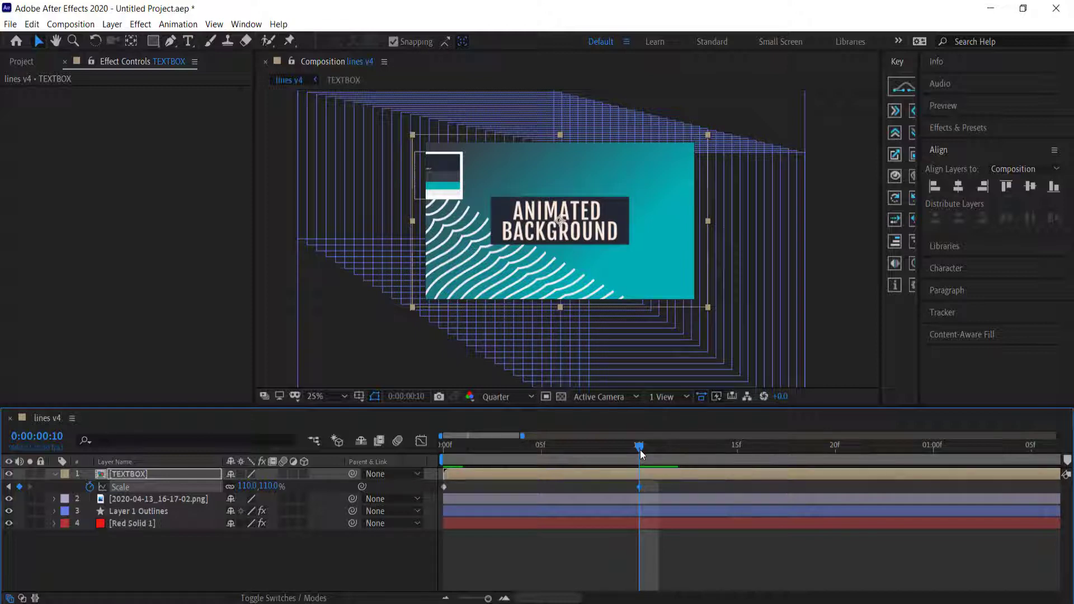
{"action": "key", "text": "Page_Down"}
{"action": "key", "text": "Page_Down"}
{"action": "key", "text": "Page_Down"}
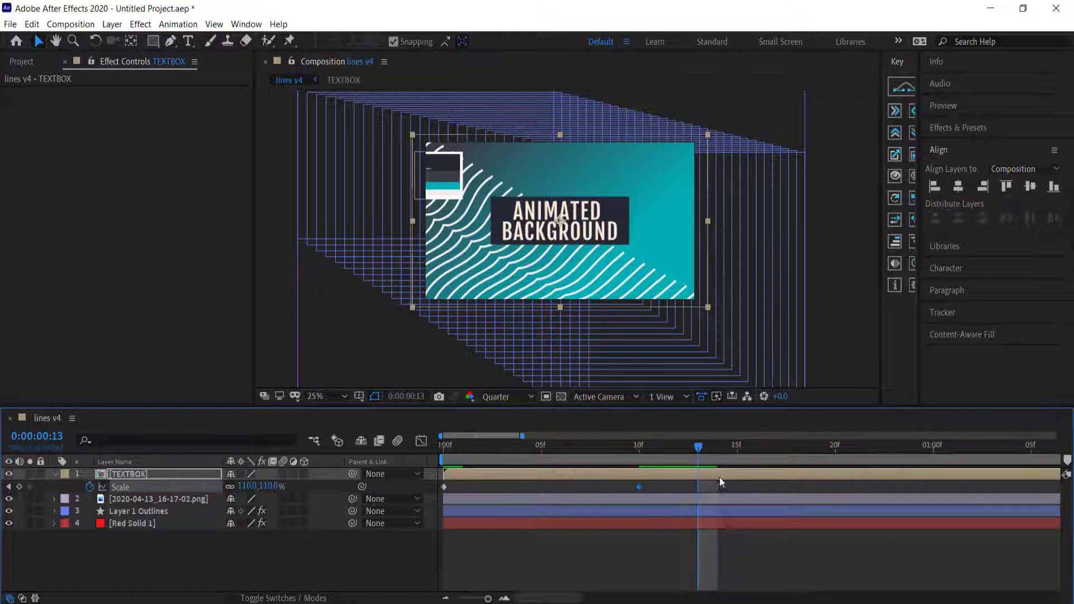
{"action": "left_click", "coordinate": [249, 487]}
{"action": "type", "text": "9"}
{"action": "key", "text": "Return"}
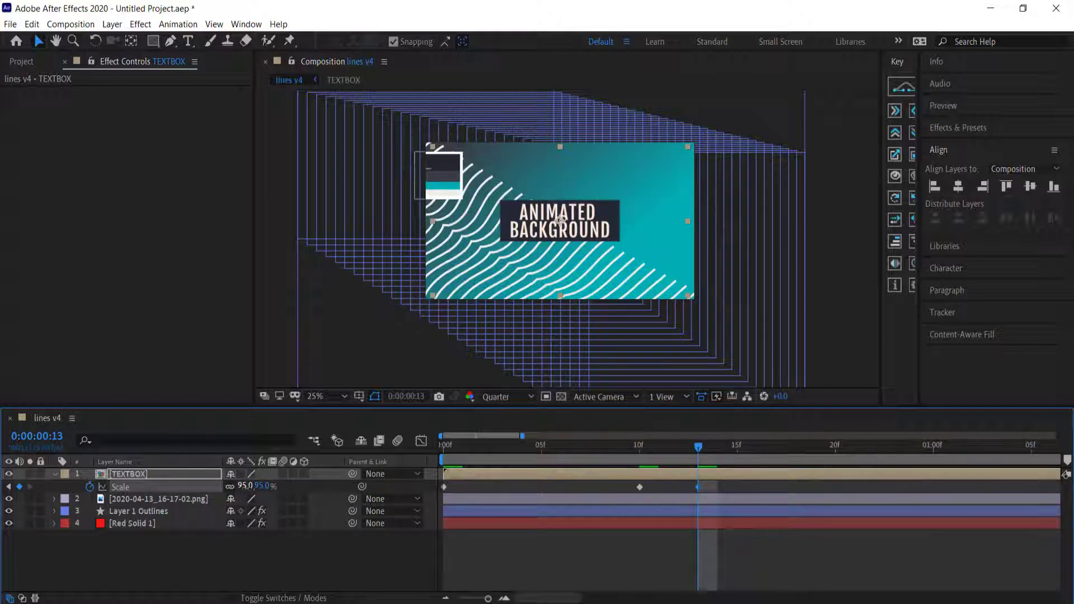
Step: Add Scale keyframes of 105% at frame 16 and 98% at frame 19
{"action": "key", "text": "space"}
{"action": "left_click", "coordinate": [244, 486]}
{"action": "type", "text": "105"}
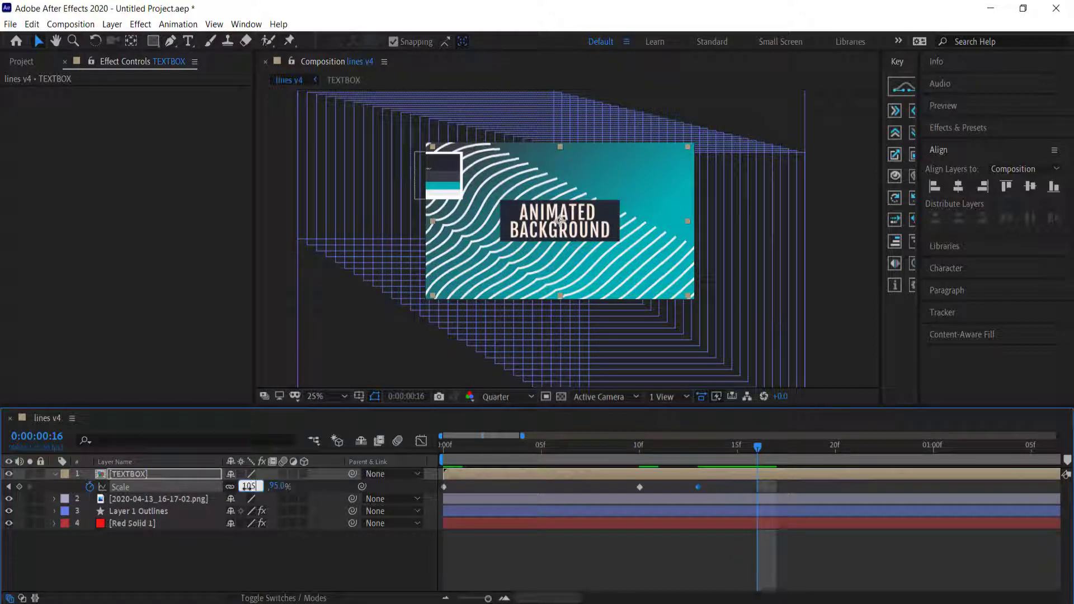
{"action": "key", "text": "Return"}
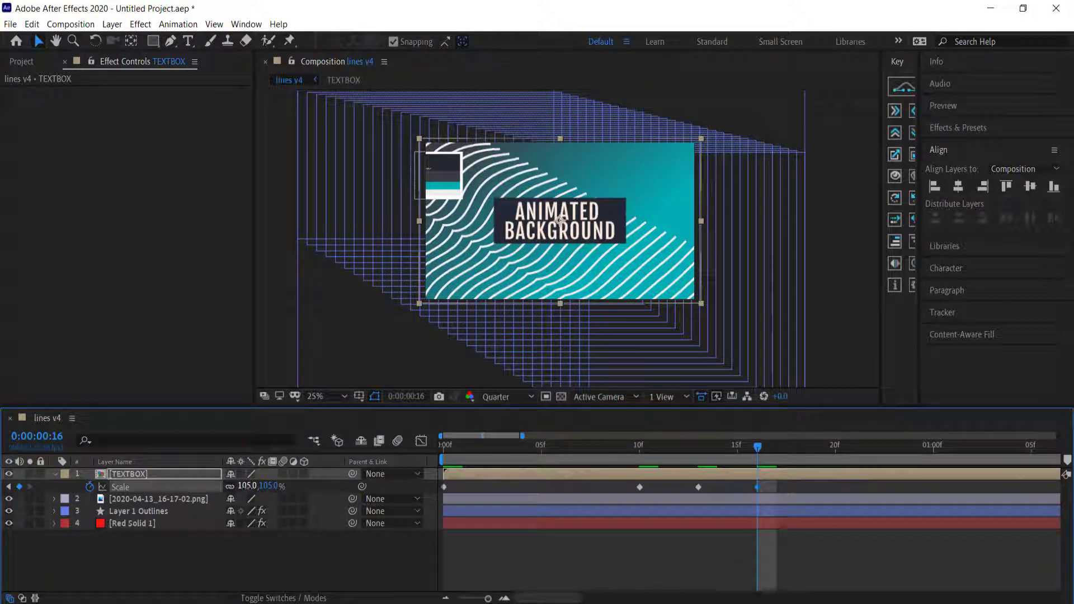
{"action": "key", "text": "space"}
{"action": "left_click", "coordinate": [247, 486]}
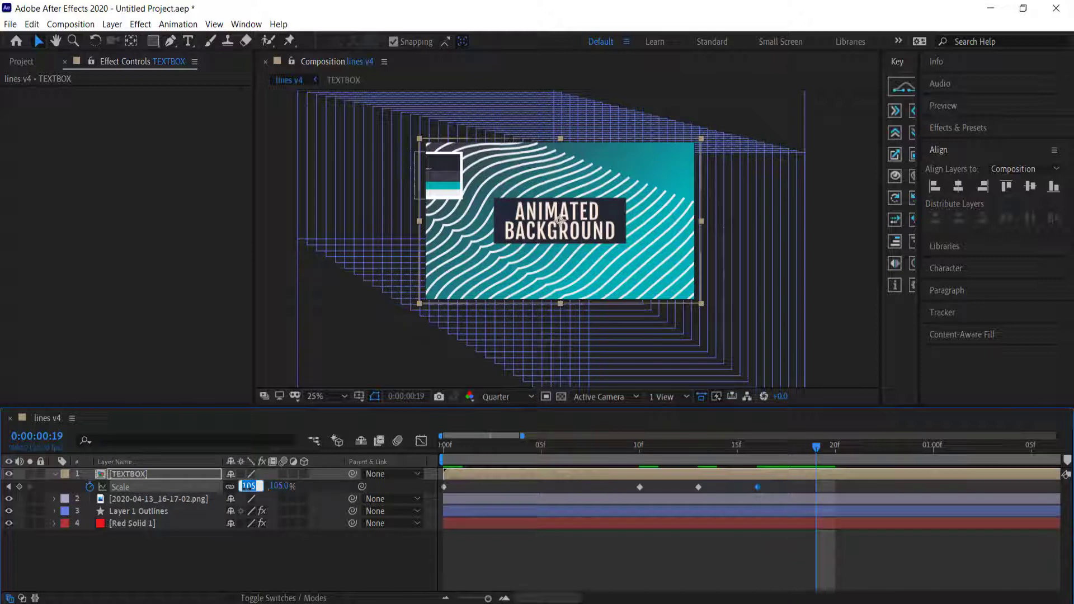
{"action": "type", "text": "98"}
{"action": "key", "text": "Return"}
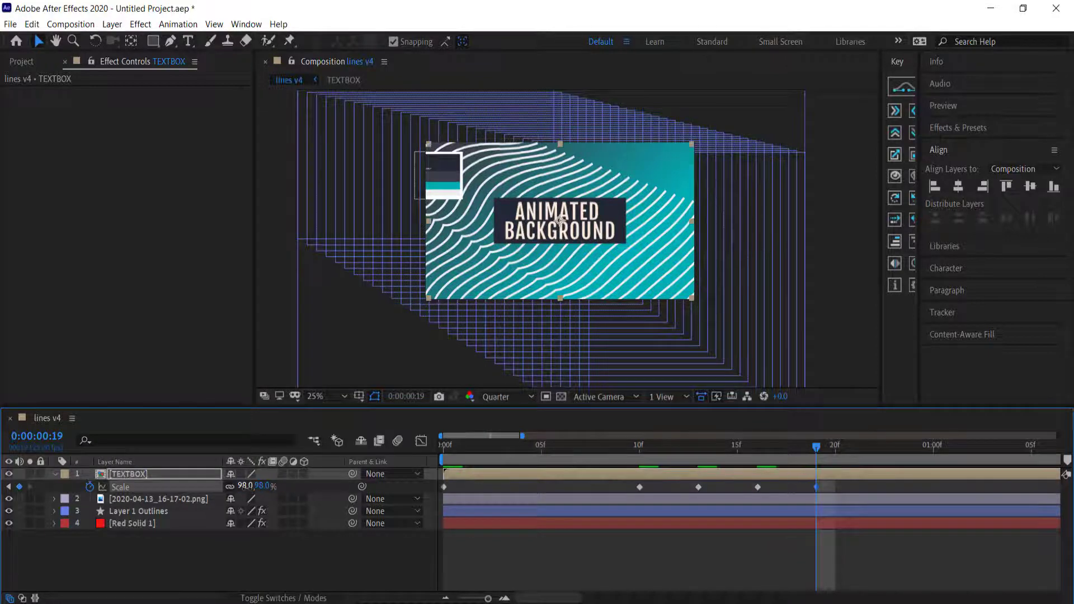
Step: Set the final 100% Scale keyframe at frame 22 and preview the pop-in from the start
{"action": "key", "text": "Page_Down"}
{"action": "key", "text": "Page_Down"}
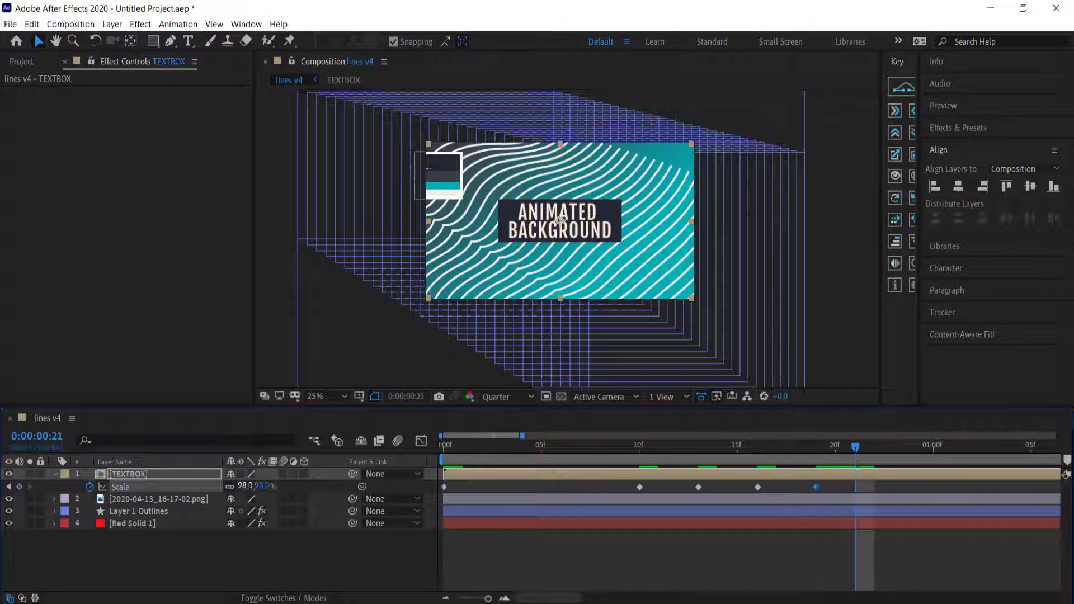
{"action": "key", "text": "Page_Down"}
{"action": "left_click", "coordinate": [248, 486]}
{"action": "type", "text": "100"}
{"action": "key", "text": "Return"}
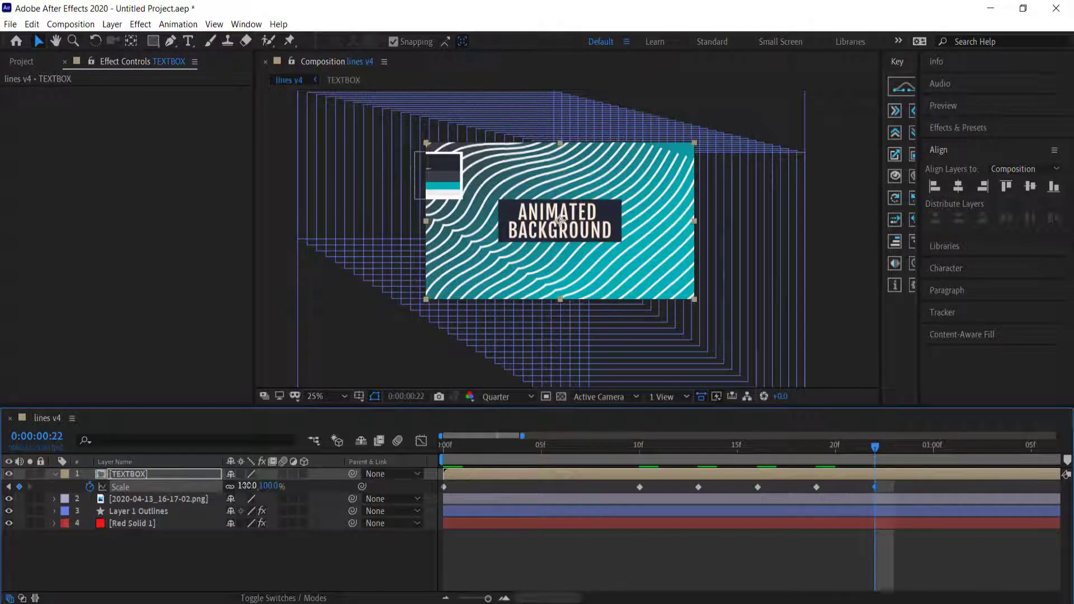
{"action": "left_click_drag", "start_coordinate": [874, 448], "coordinate": [414, 427]}
{"action": "key", "text": "space"}
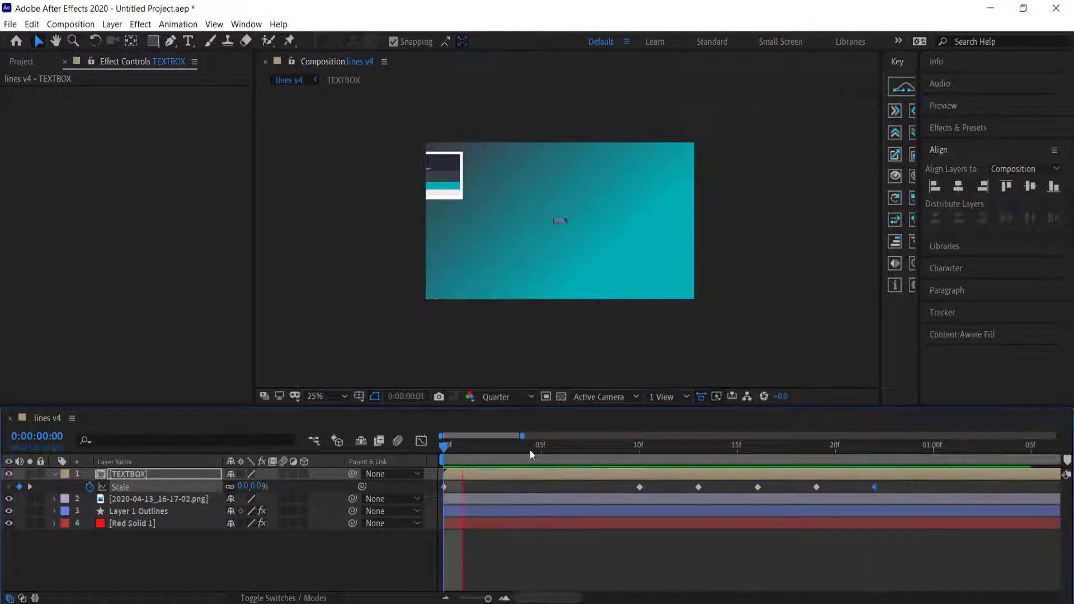
Step: Apply Easy Ease to all six TEXTBOX Scale keyframes
{"action": "left_click_drag", "start_coordinate": [529, 449], "coordinate": [381, 445]}
{"action": "left_click_drag", "start_coordinate": [908, 492], "coordinate": [444, 489]}
{"action": "right_click", "coordinate": [444, 488]}
{"action": "mouse_move", "coordinate": [537, 478]}
{"action": "left_click", "coordinate": [674, 519]}
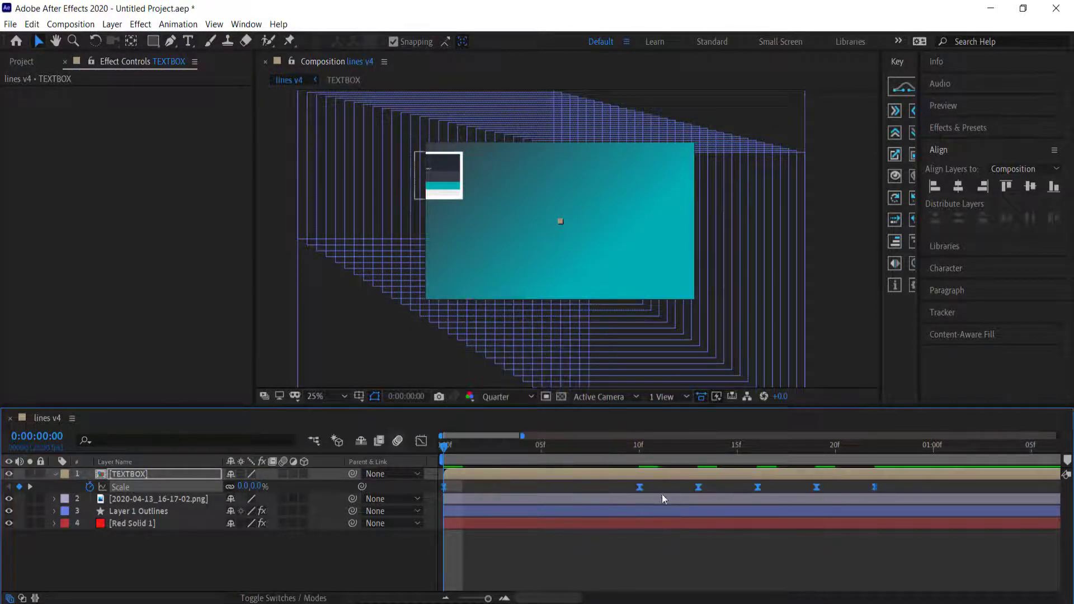
Step: In the Graph Editor, lengthen the first Scale keyframe's ease-out
{"action": "left_click", "coordinate": [424, 442]}
{"action": "left_click", "coordinate": [444, 535]}
{"action": "left_click_drag", "start_coordinate": [476, 535], "coordinate": [562, 546]}
{"action": "left_click", "coordinate": [644, 553]}
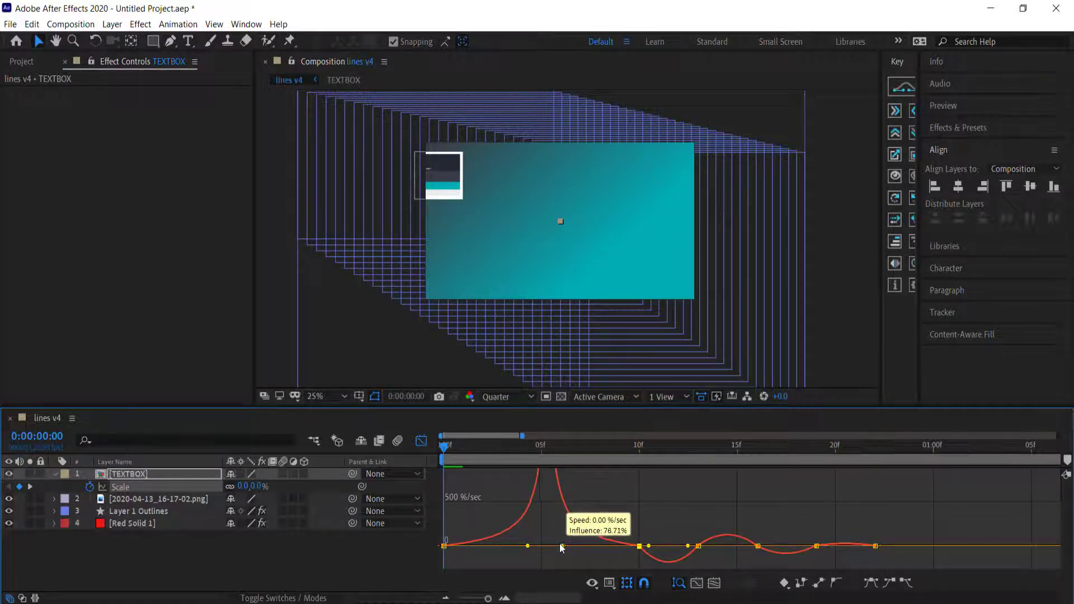
{"action": "left_click", "coordinate": [421, 441]}
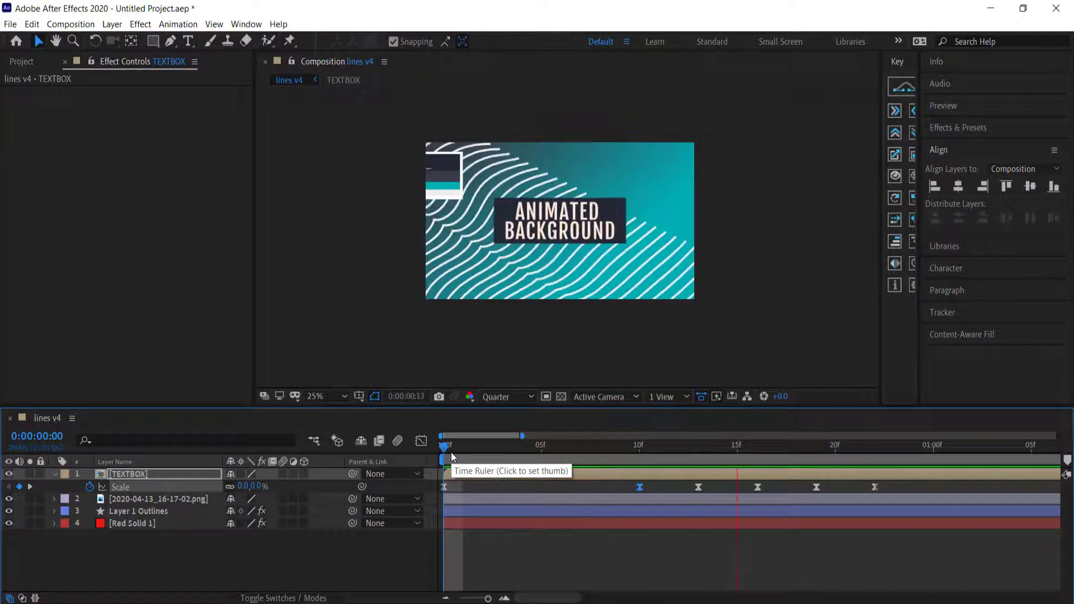
Step: Play back the eased bounce from the first frame to check it
{"action": "scroll", "coordinate": [542, 455], "scroll_direction": "right", "scroll_amount": 5}
{"action": "left_click", "coordinate": [747, 458]}
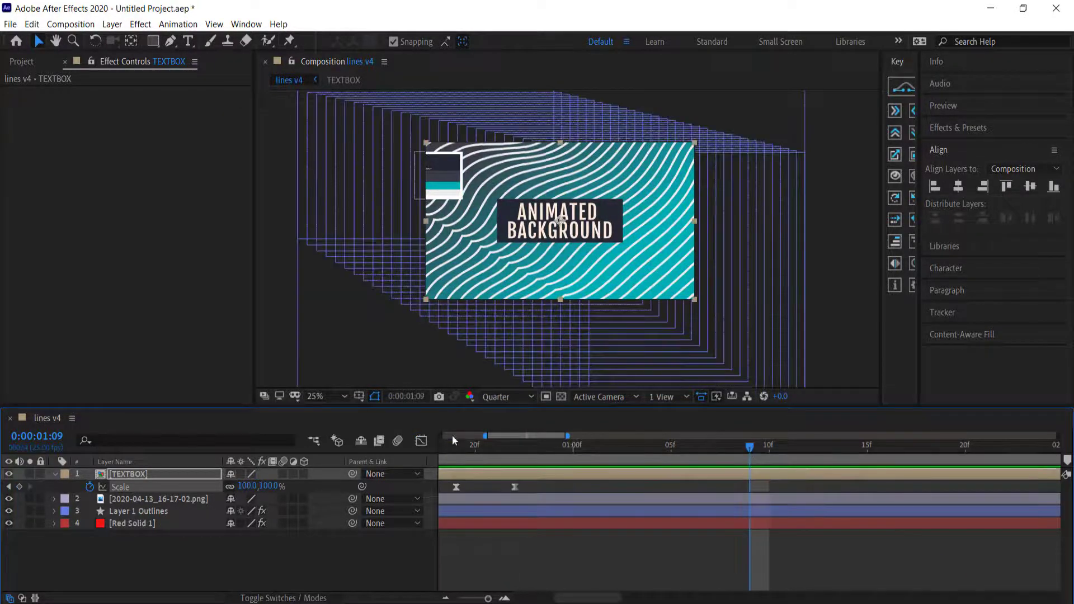
{"action": "key", "text": "Home"}
{"action": "key", "text": "space"}
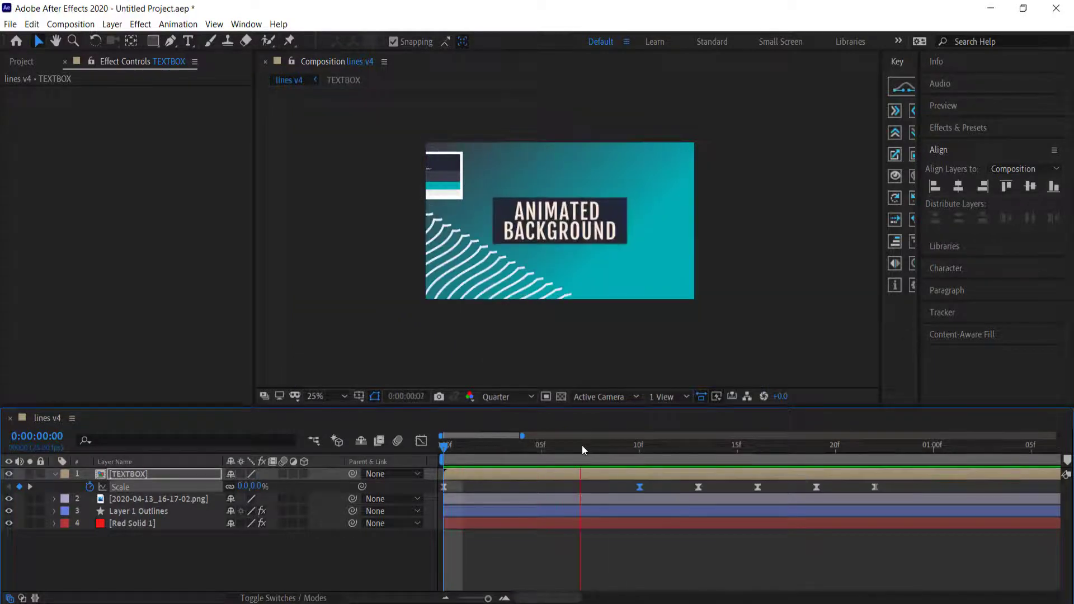
{"action": "key", "text": "space"}
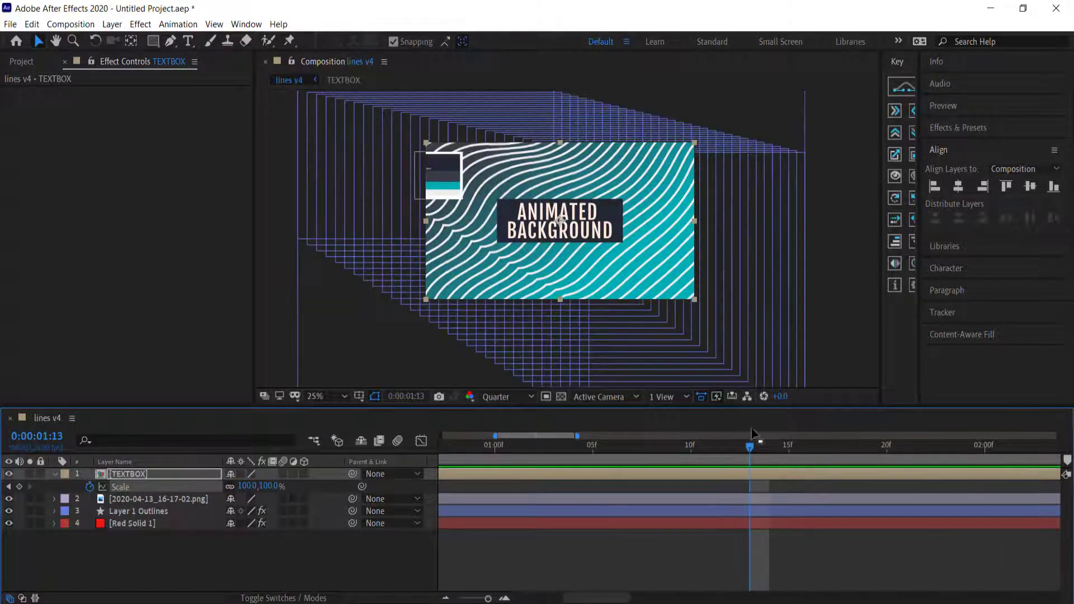
{"action": "left_click_drag", "start_coordinate": [753, 444], "coordinate": [301, 438]}
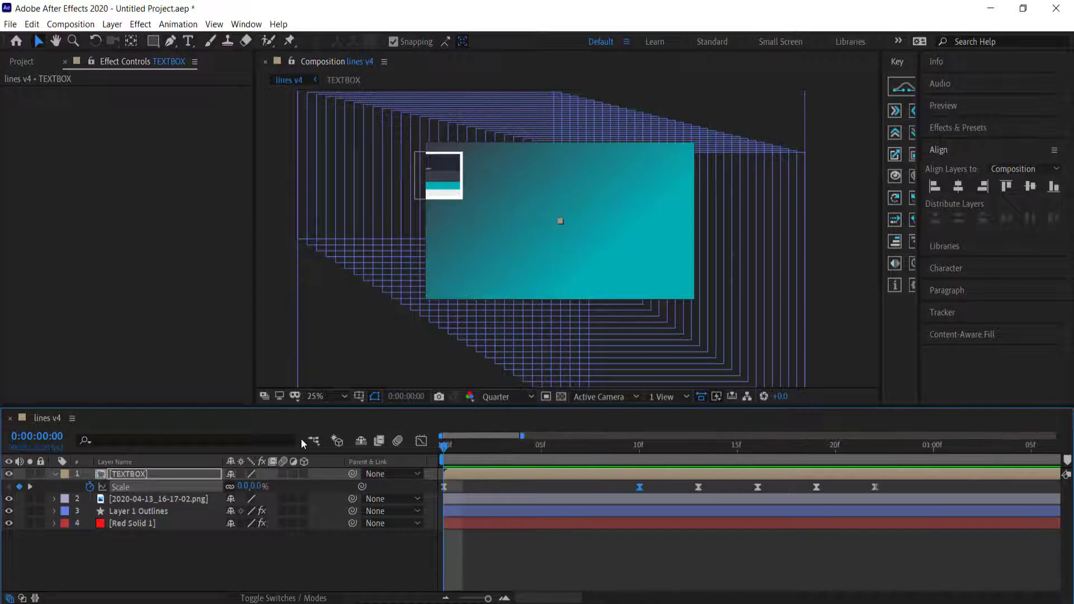
Step: Hide the PNG image layer and reselect the TEXTBOX layer
{"action": "left_click", "coordinate": [123, 503]}
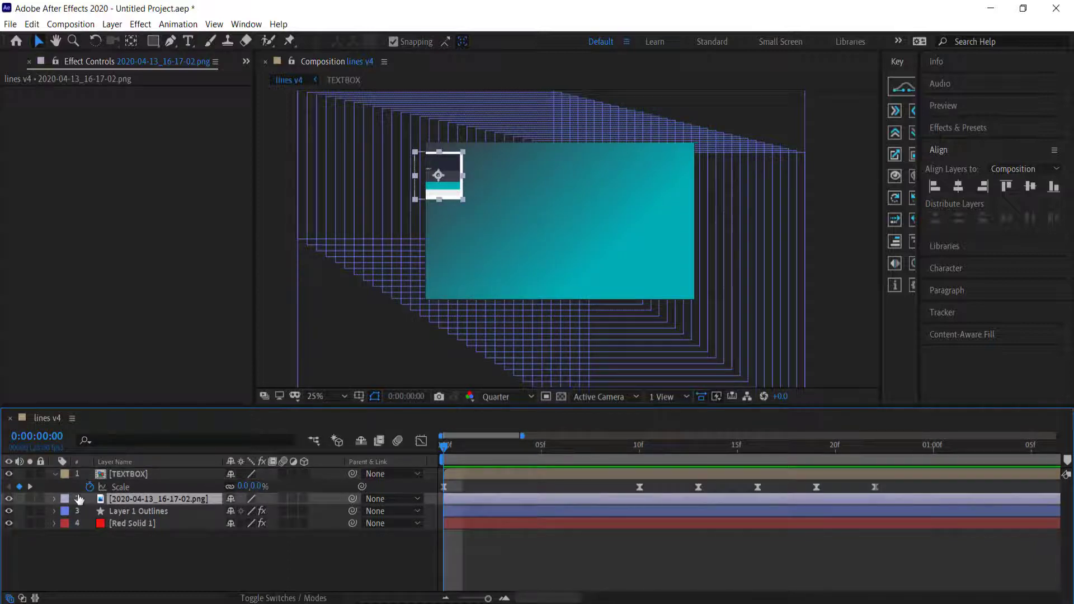
{"action": "left_click", "coordinate": [8, 498]}
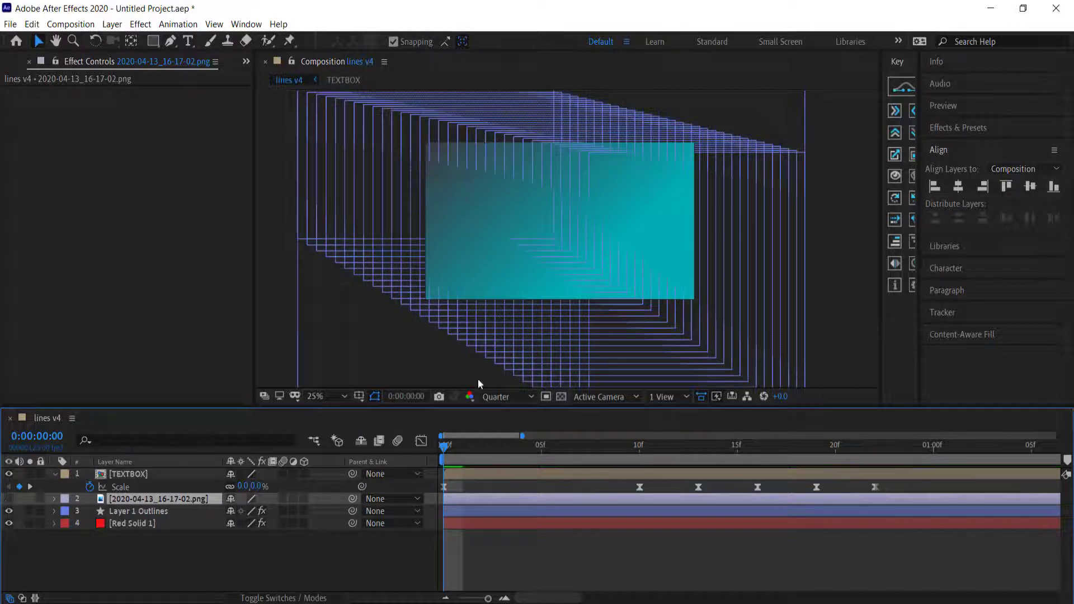
{"action": "left_click", "coordinate": [155, 474]}
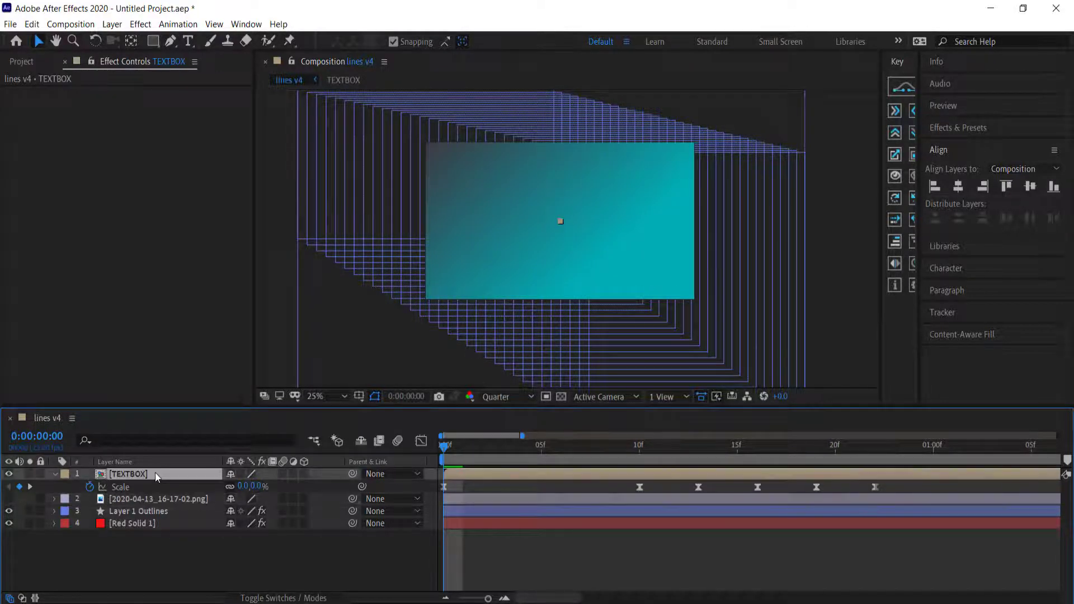
{"action": "left_click", "coordinate": [947, 129]}
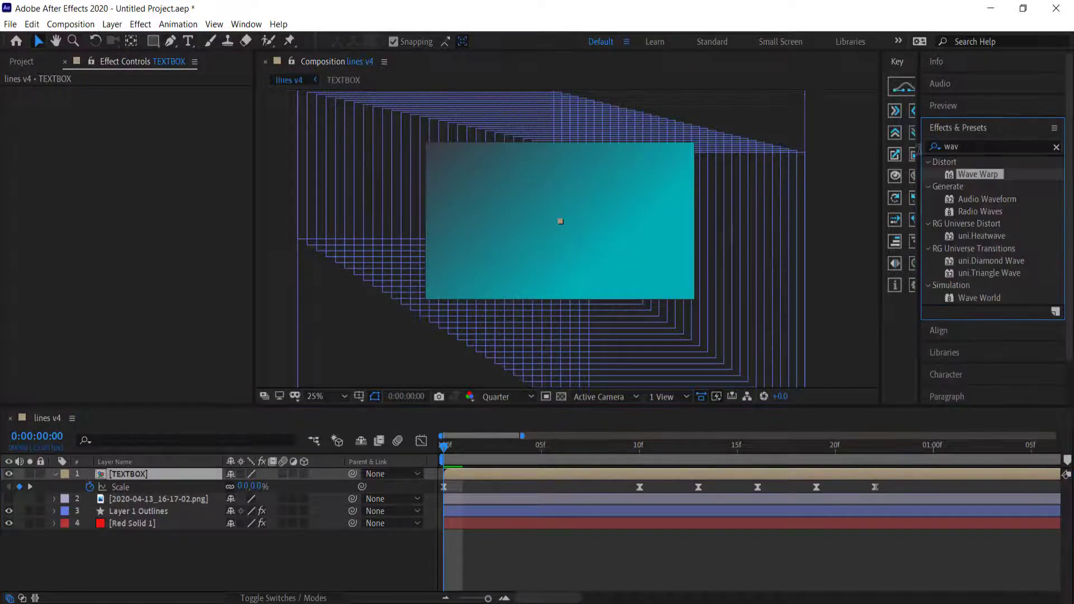
Step: Apply a Drop Shadow effect to TEXTBOX and set its distance to 23
{"action": "left_click", "coordinate": [956, 144]}
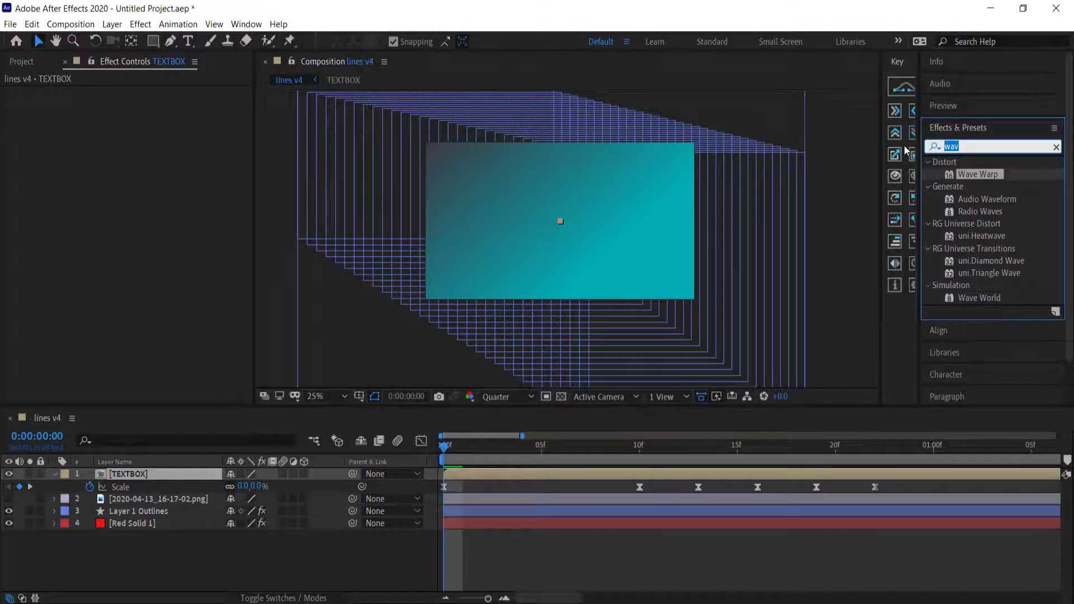
{"action": "type", "text": "drop"}
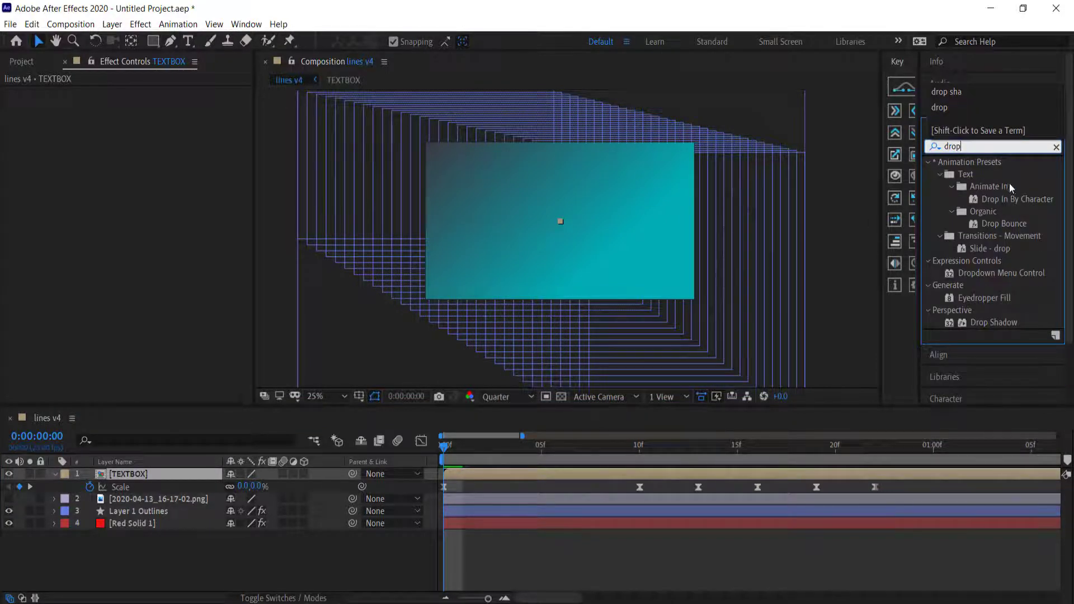
{"action": "double_click", "coordinate": [986, 322]}
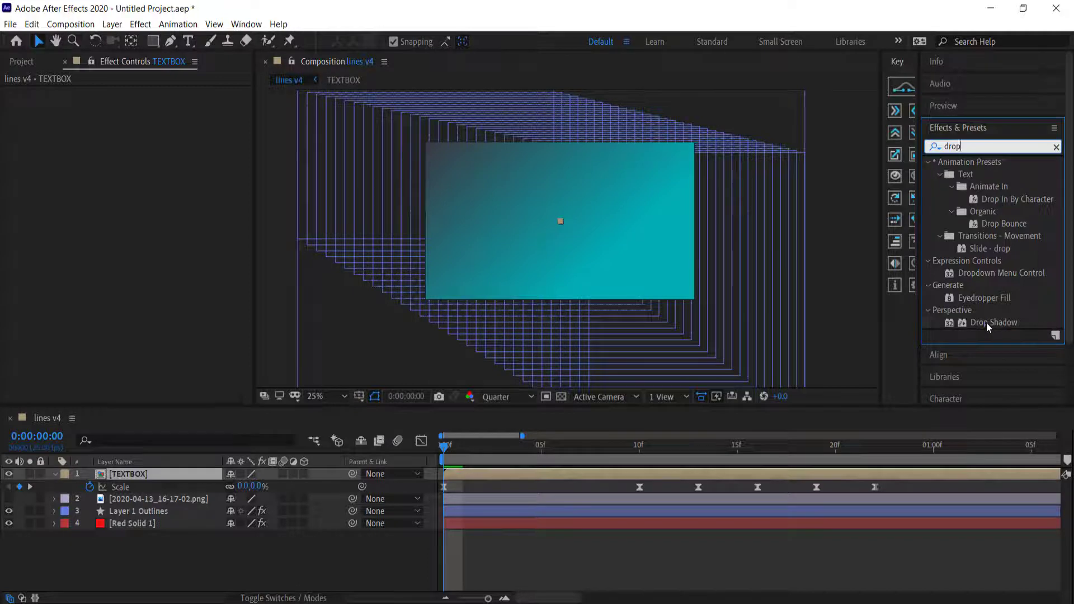
{"action": "left_click_drag", "start_coordinate": [445, 449], "coordinate": [645, 446]}
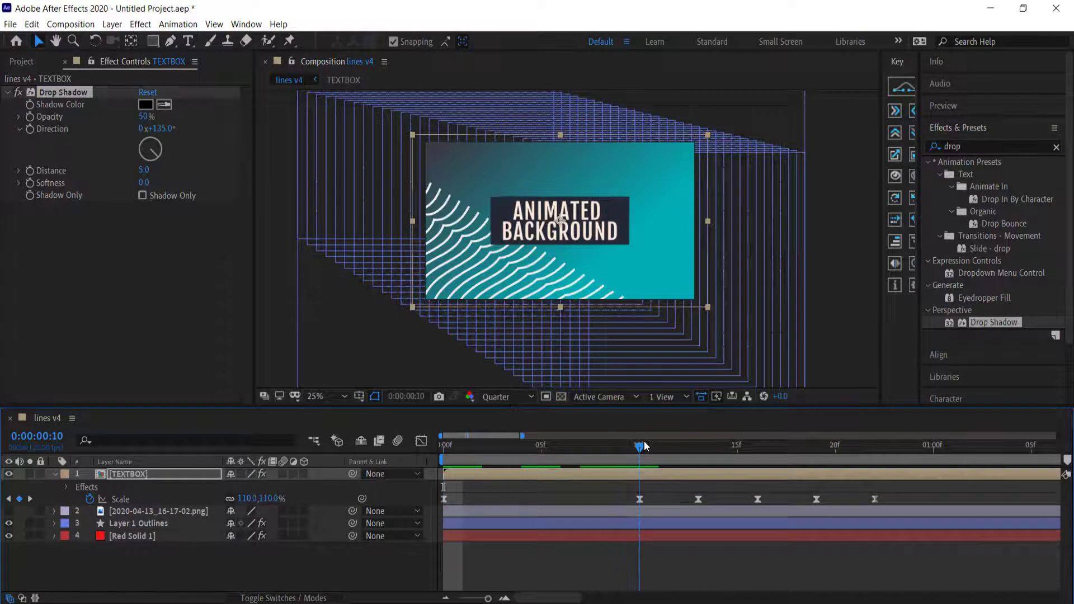
{"action": "left_click_drag", "start_coordinate": [143, 170], "coordinate": [157, 168]}
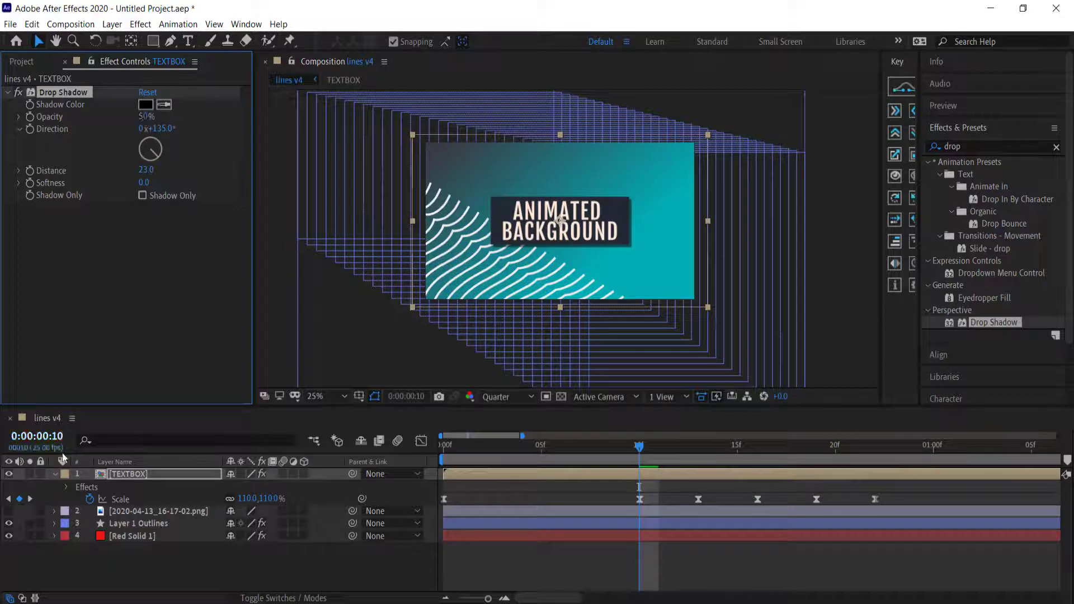
Step: Show the PNG layer again and sample a grey from the thumbnail as the shadow colour
{"action": "left_click", "coordinate": [8, 510]}
{"action": "left_click", "coordinate": [121, 511]}
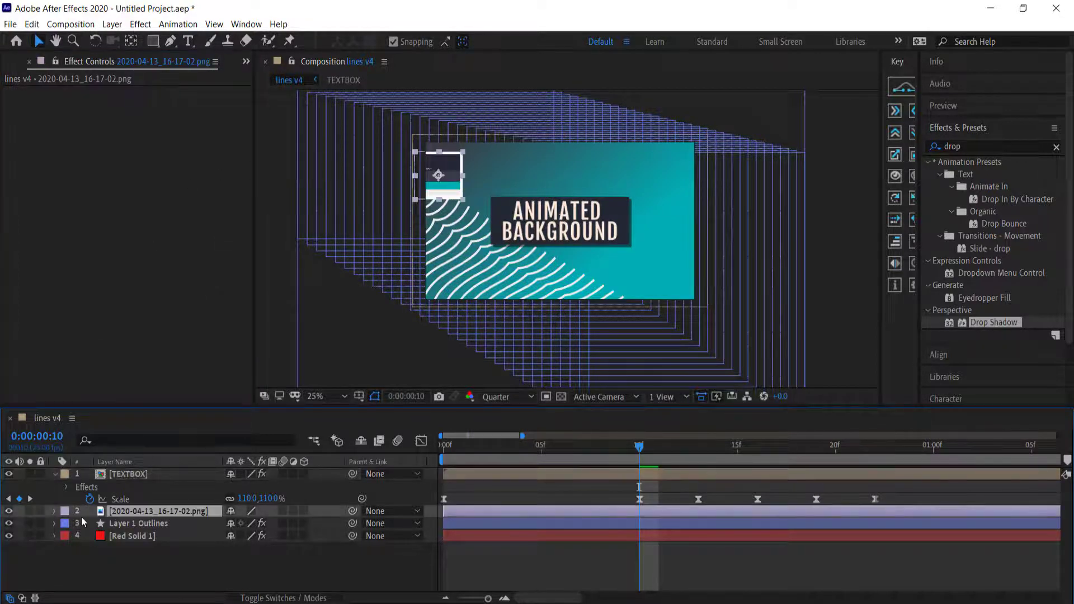
{"action": "left_click", "coordinate": [141, 477]}
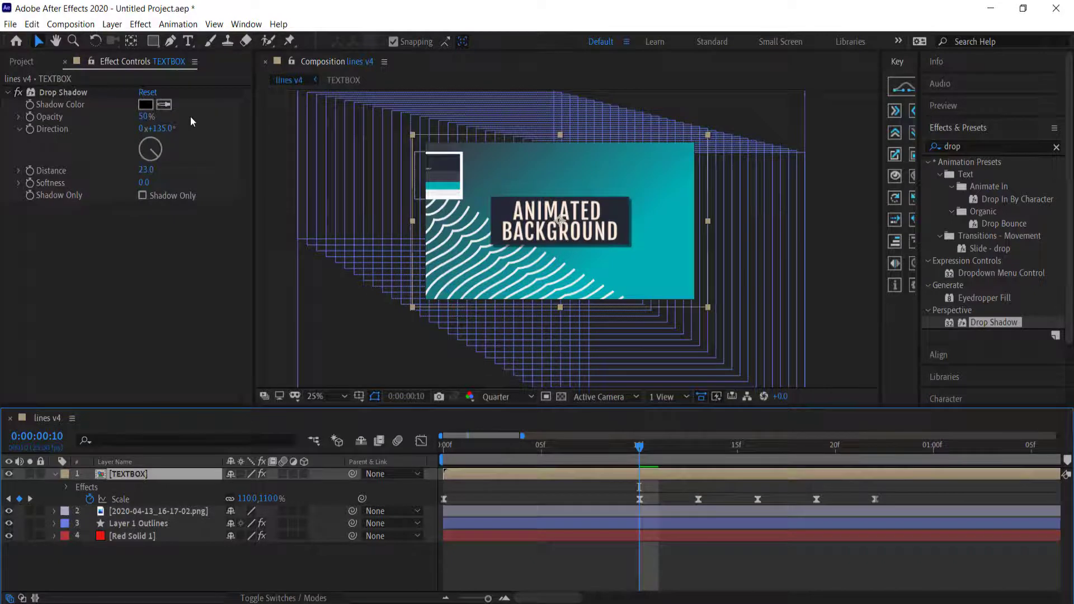
{"action": "left_click", "coordinate": [164, 104]}
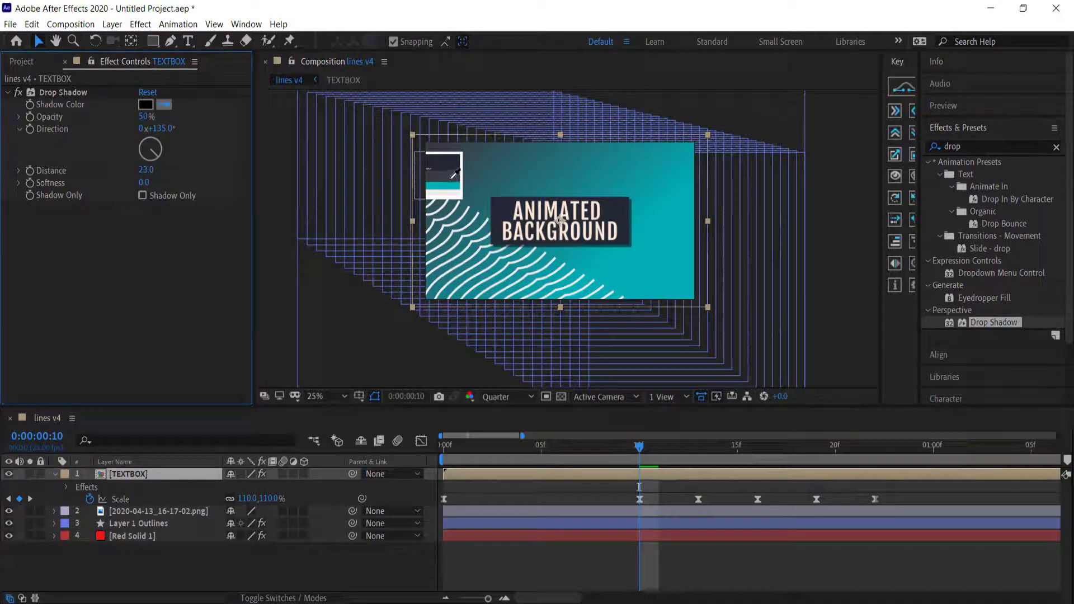
{"action": "left_click", "coordinate": [447, 175]}
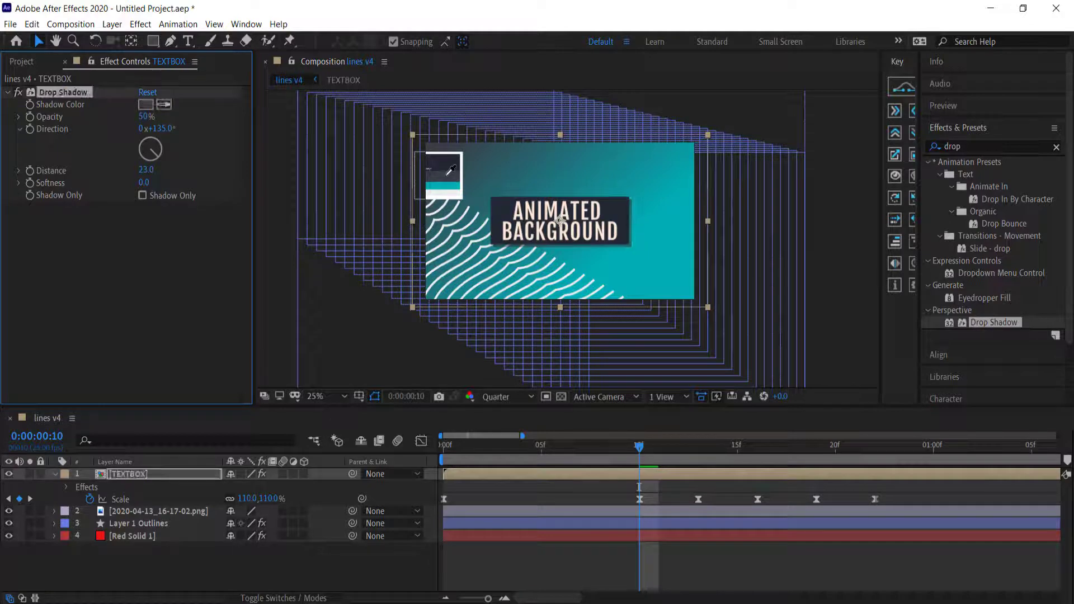
{"action": "scroll", "coordinate": [626, 221], "scroll_direction": "up", "scroll_amount": 2}
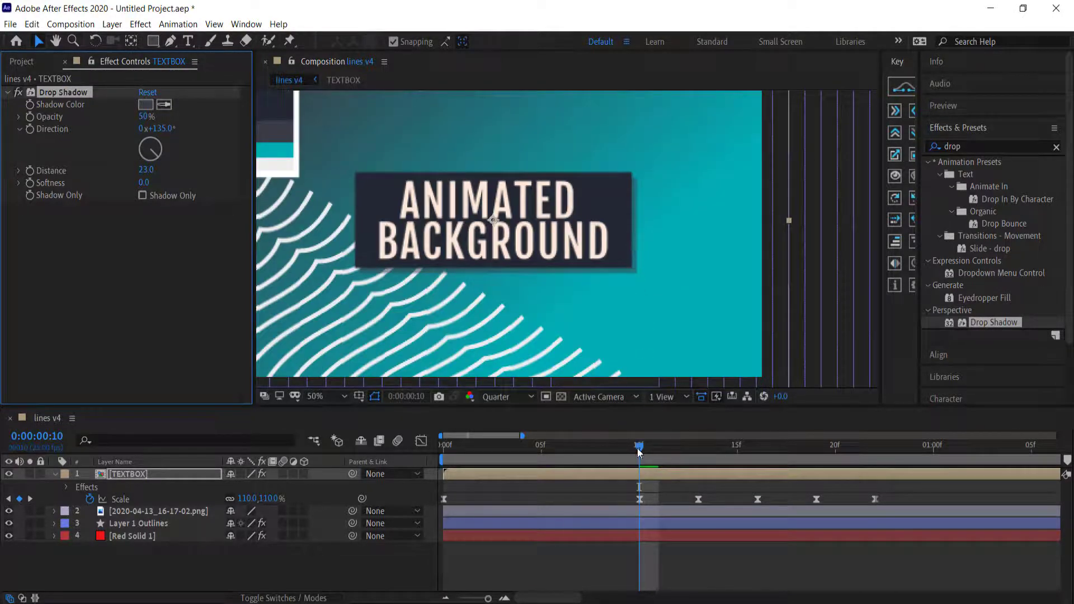
{"action": "left_click_drag", "start_coordinate": [639, 446], "coordinate": [428, 445]}
{"action": "scroll", "coordinate": [565, 479], "scroll_direction": "down", "scroll_amount": 5}
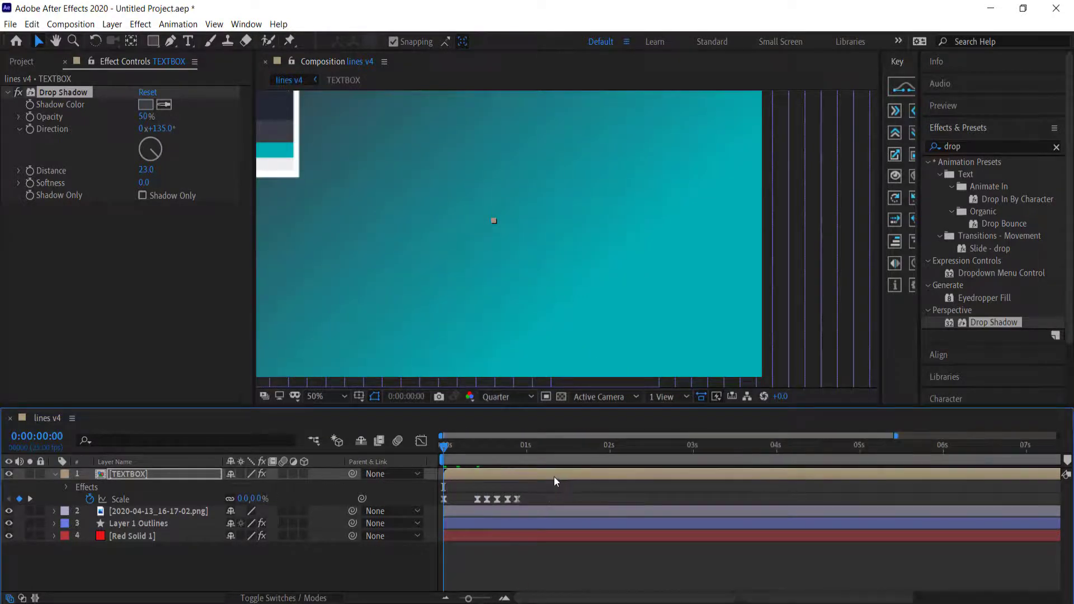